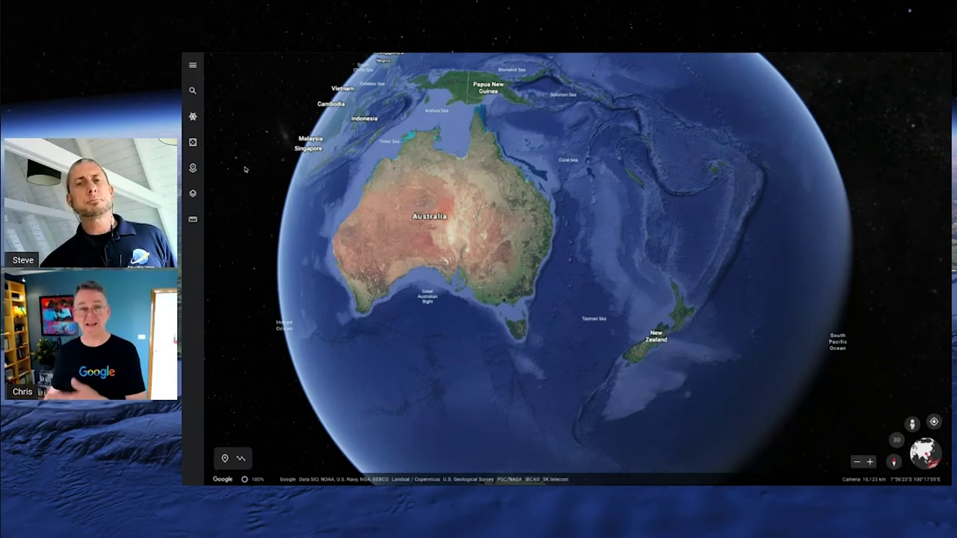
Open the 'Reading the ABCs from Space' story from Voyager's Education stories.
left_click(193, 116)
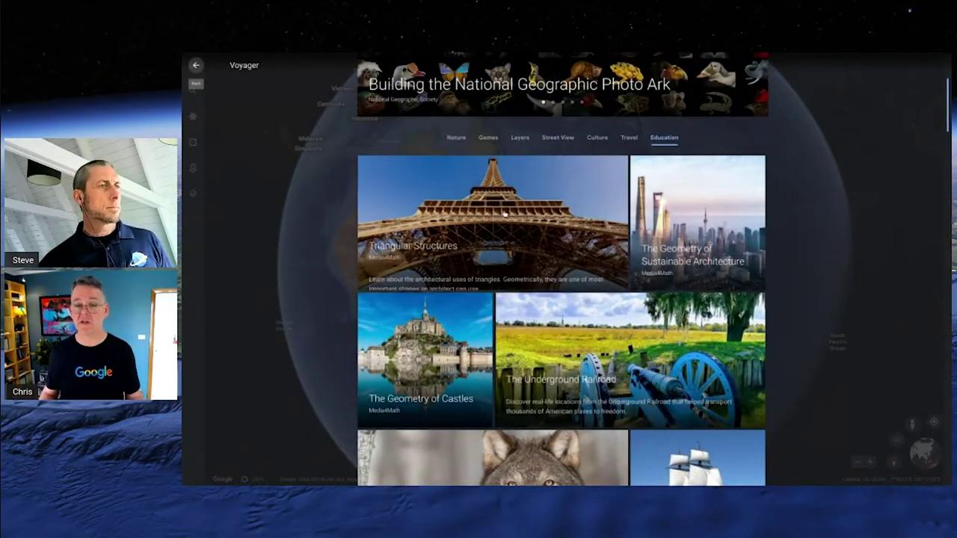
scroll(560, 278, "down", 2)
scroll(560, 282, "down", 3)
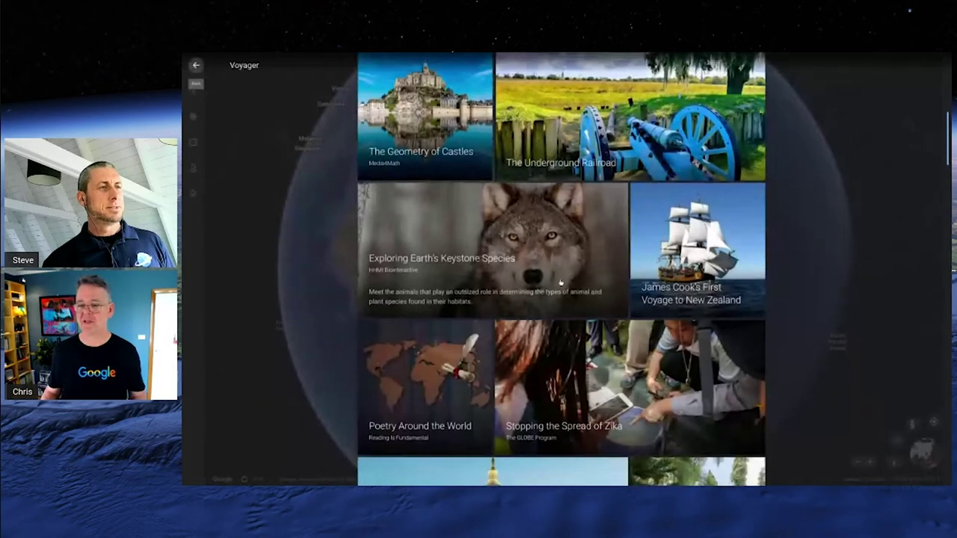
scroll(563, 287, "down", 5)
scroll(563, 286, "down", 3)
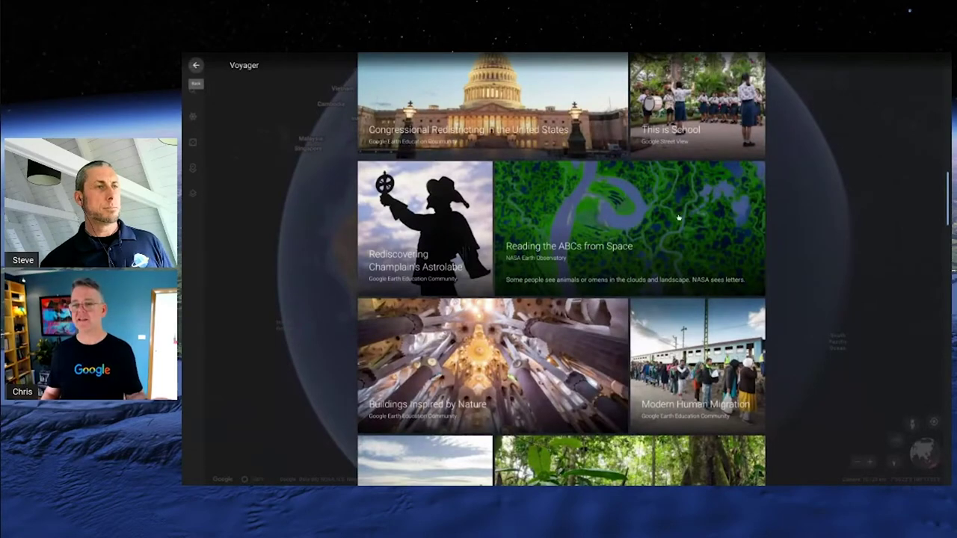
left_click(614, 223)
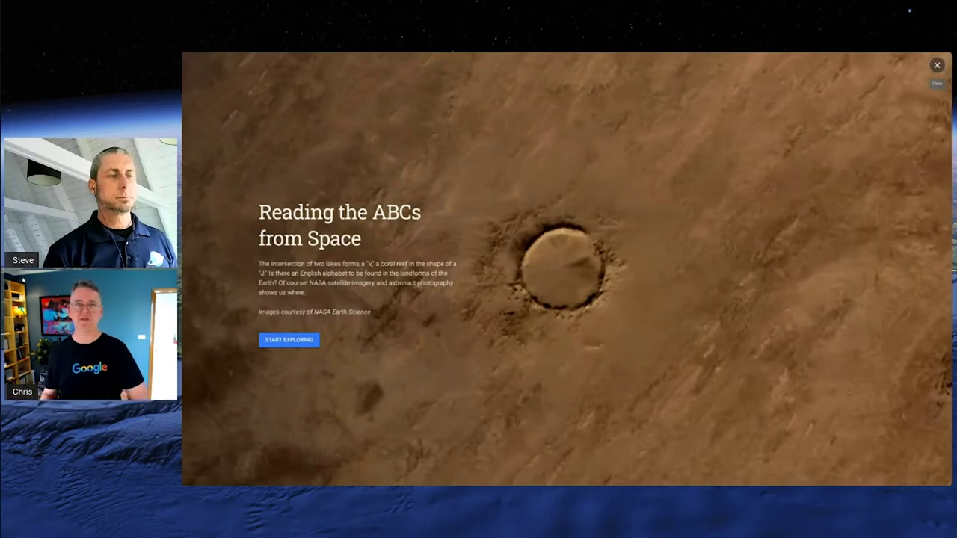
Start the story at Letter A, zoom in on Bowknot Bend and tilt it into 3-D.
left_click(287, 343)
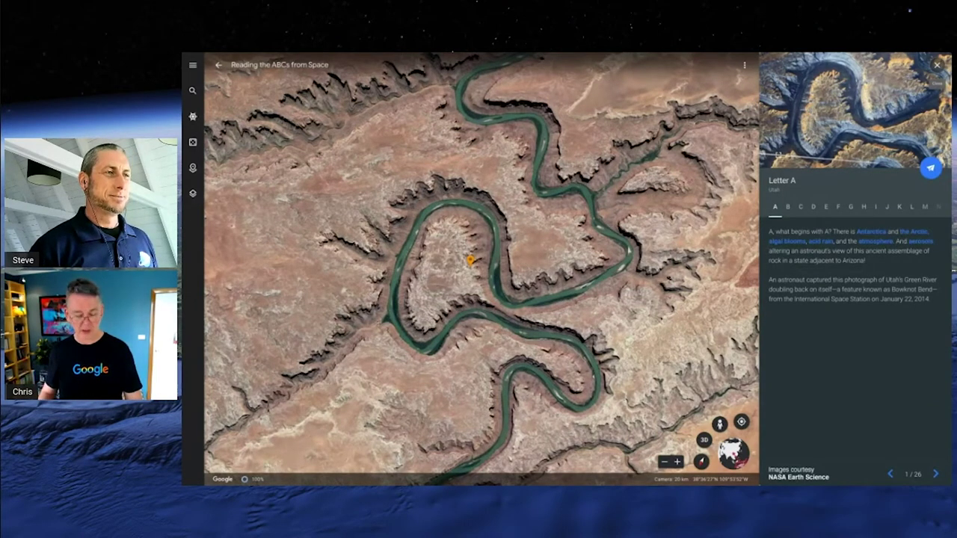
scroll(442, 323, "up", 5)
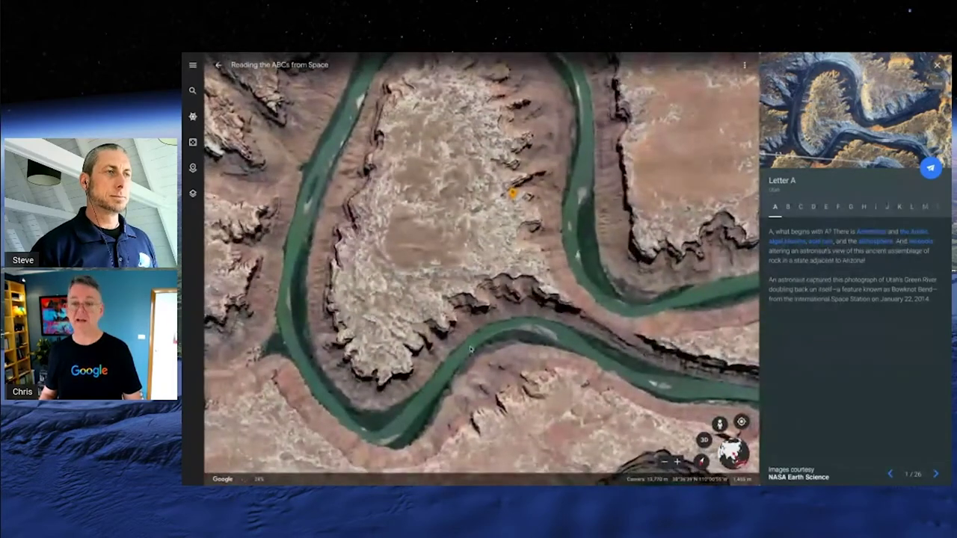
key("o")
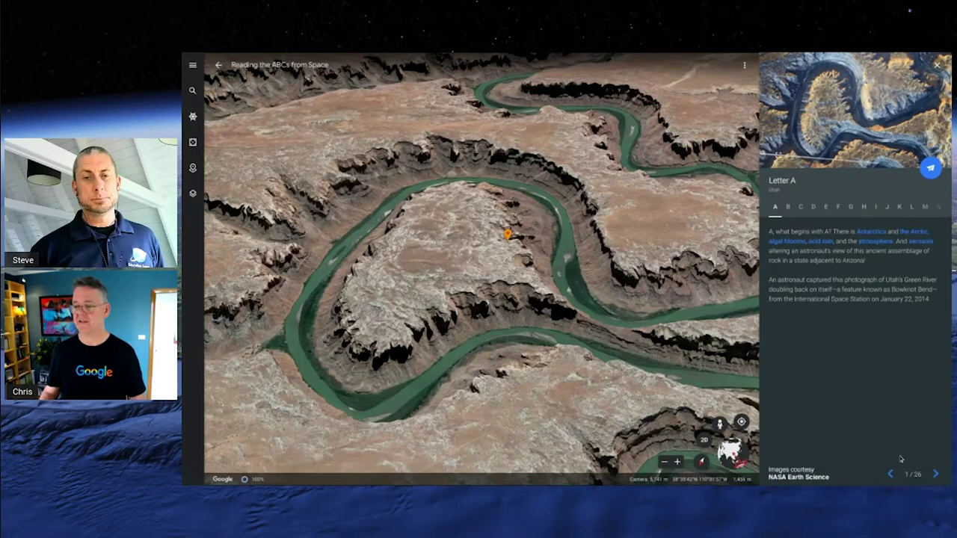
Advance the ABCs story to its next letter.
left_click(936, 474)
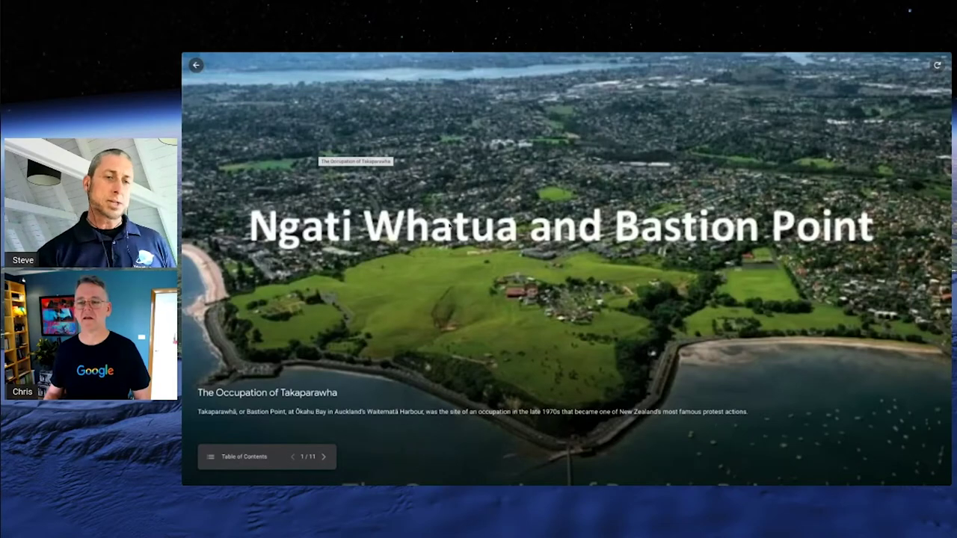
Step the tour through slides 2 and 3, viewing the next marae photo, to reach Orakei Urupaa.
left_click(324, 457)
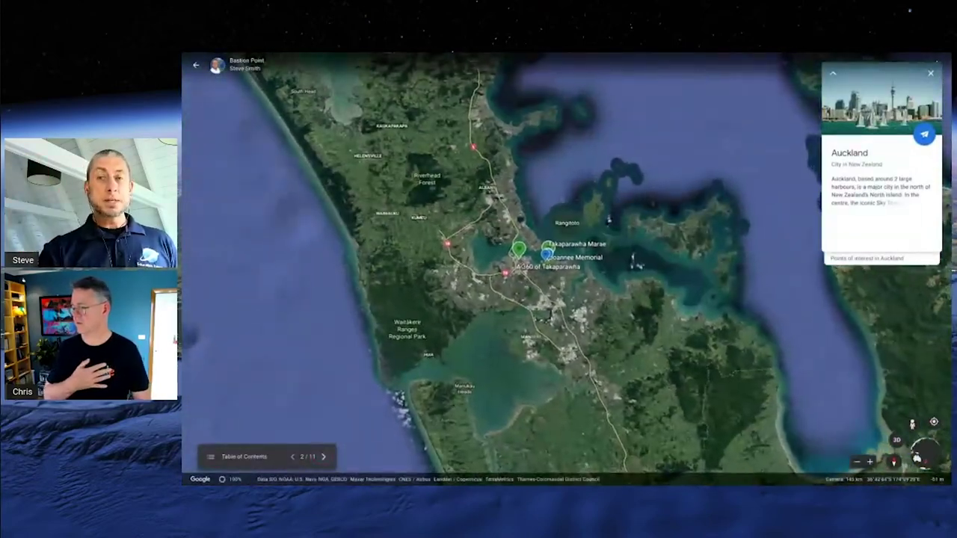
left_click(324, 456)
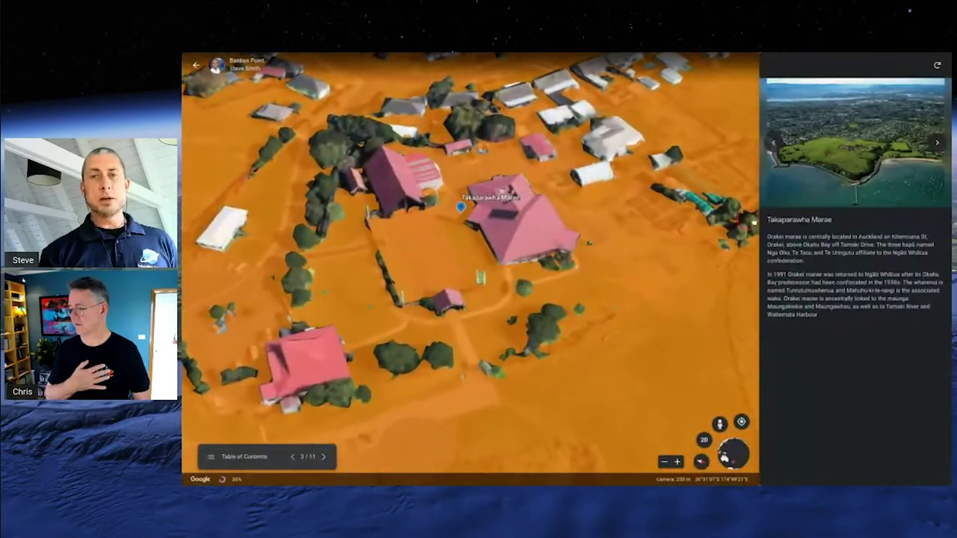
left_click(938, 143)
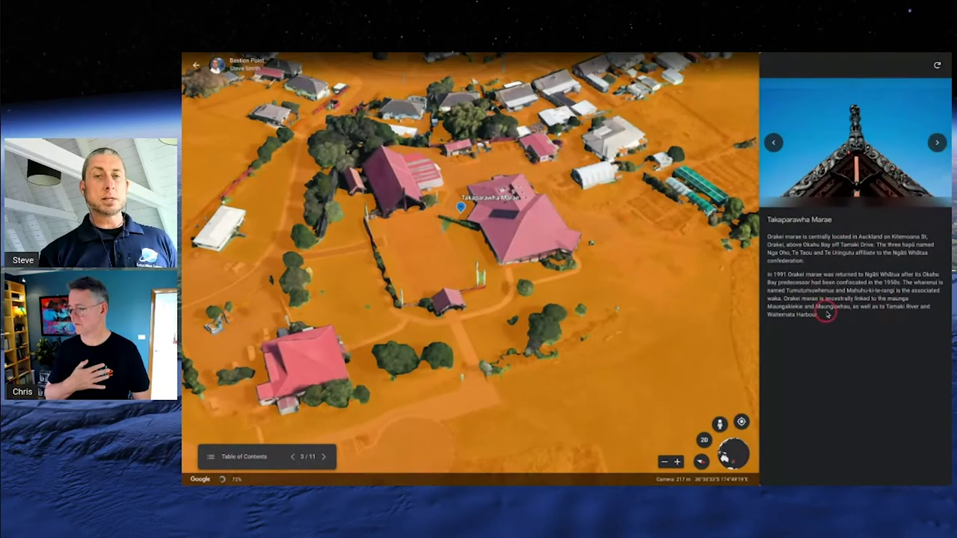
left_click(326, 457)
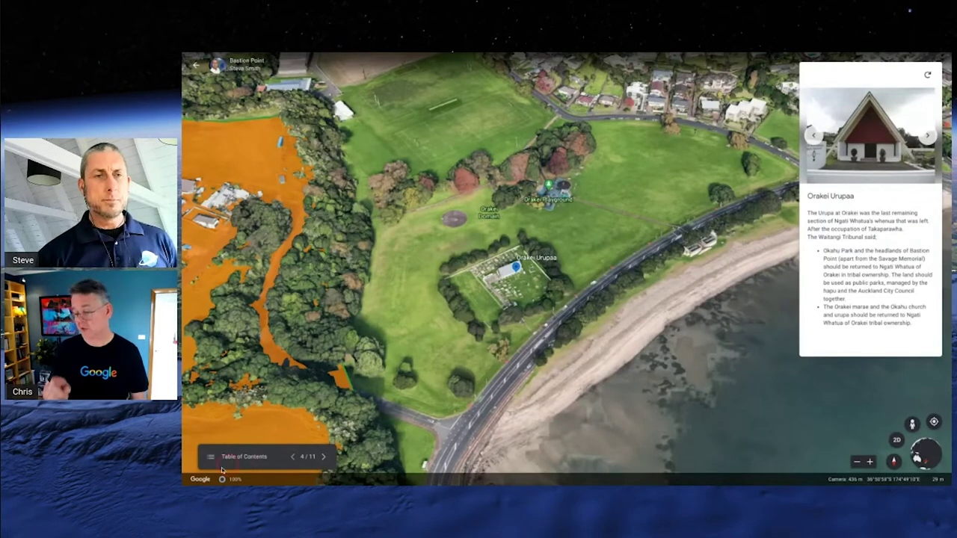
Show the tour's table of contents and go back to slide 3, Takaparawha Marae.
left_click(212, 457)
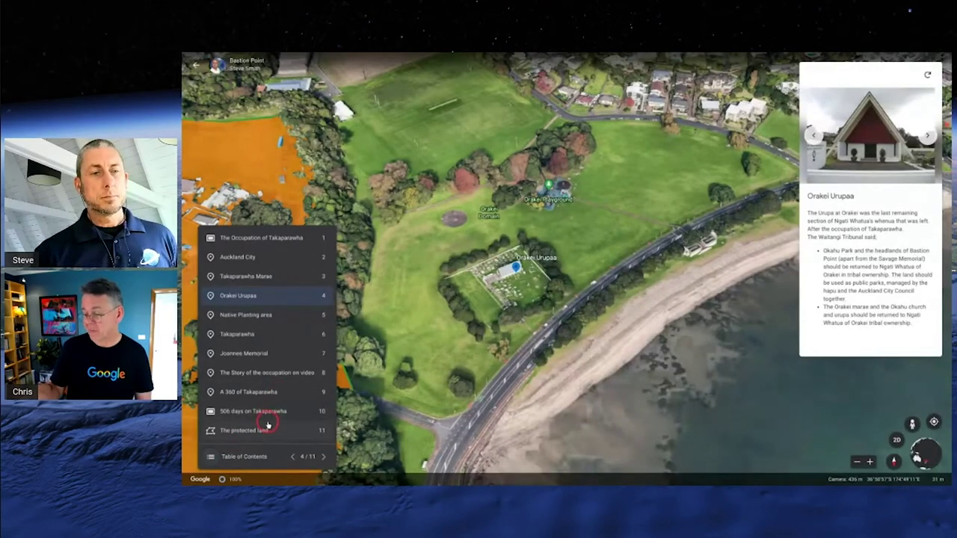
left_click(289, 457)
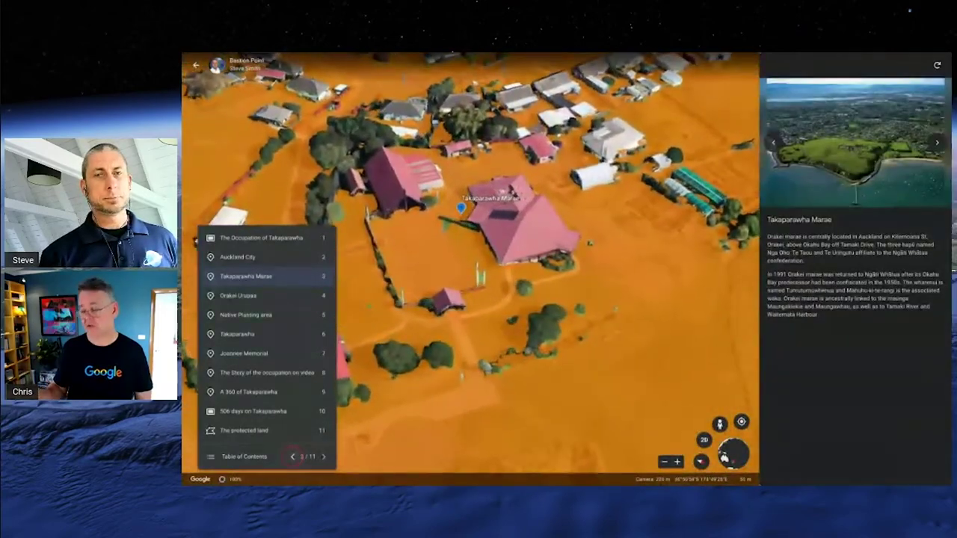
left_click_drag(835, 236, 839, 247)
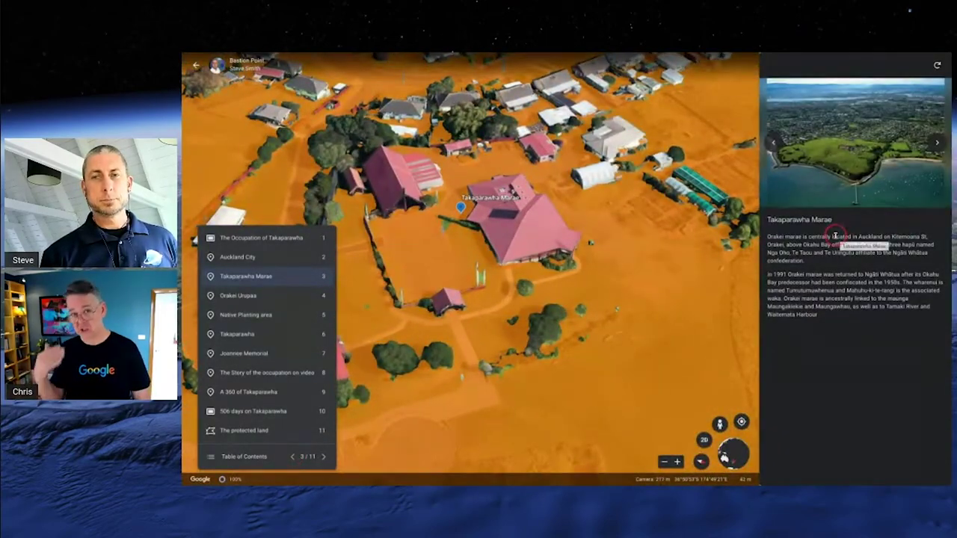
left_click(832, 284)
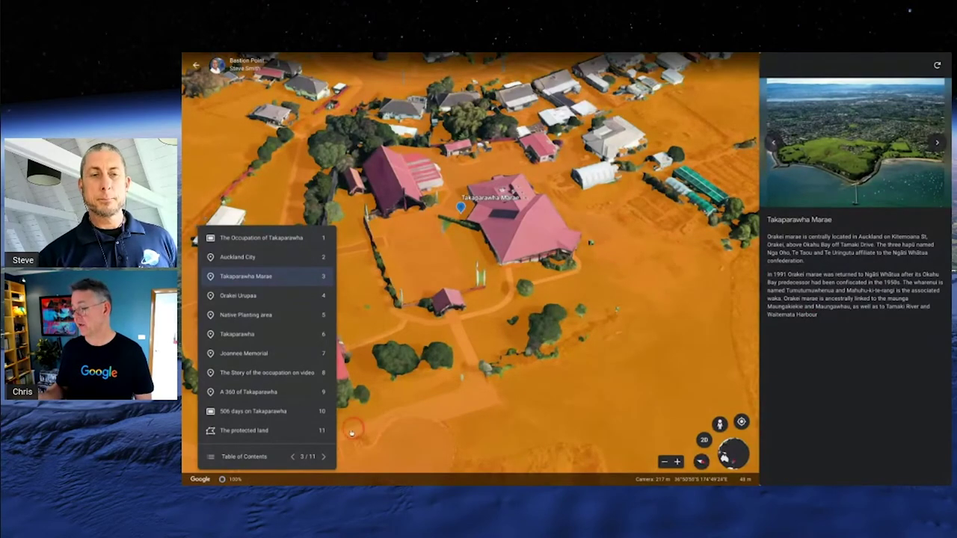
Return to slide 4, cycle its photos, and pan to the orange-shaded housing area.
left_click(324, 456)
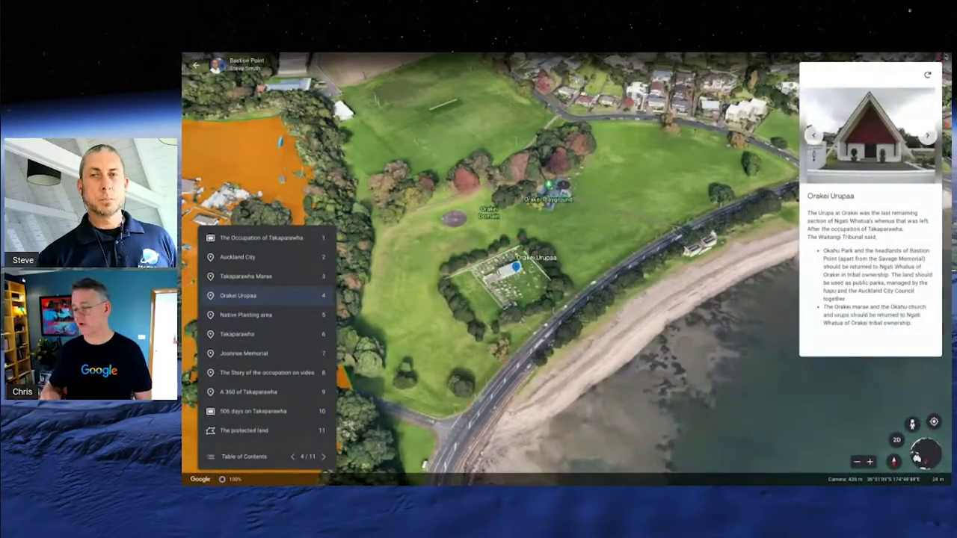
left_click(929, 135)
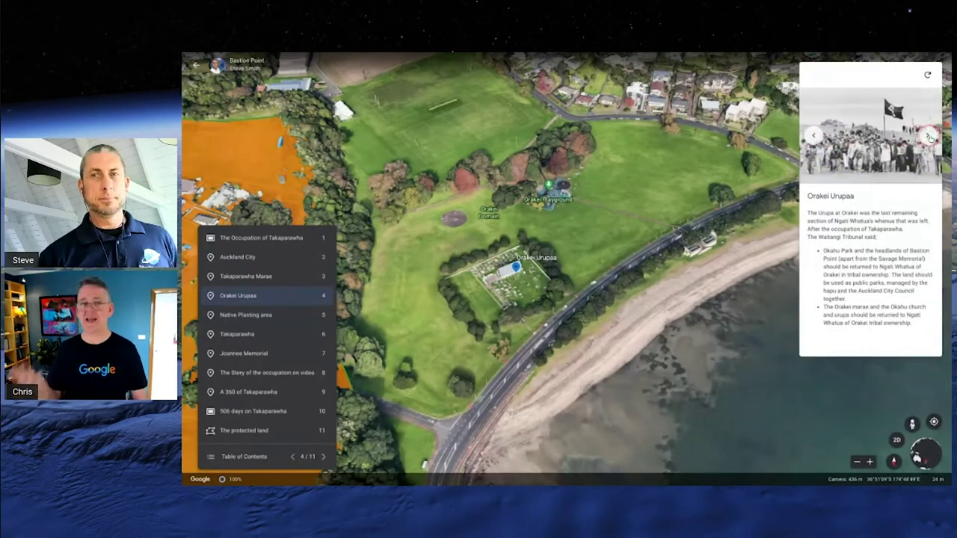
left_click(929, 135)
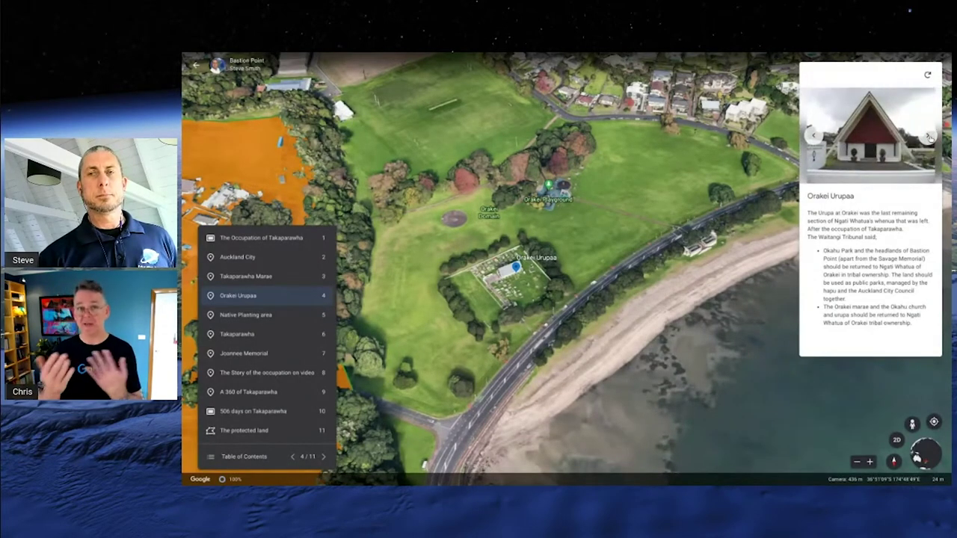
left_click(929, 135)
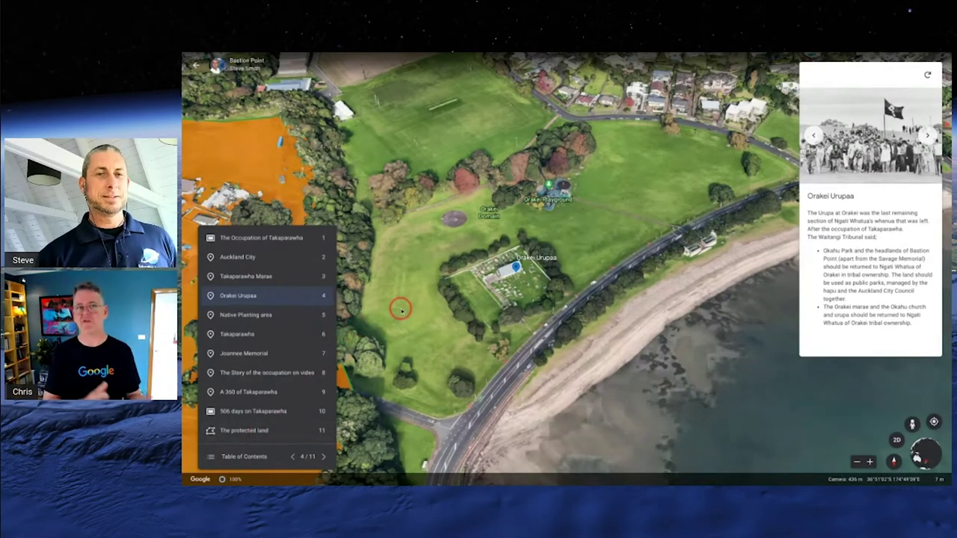
left_click_drag(367, 305, 735, 209)
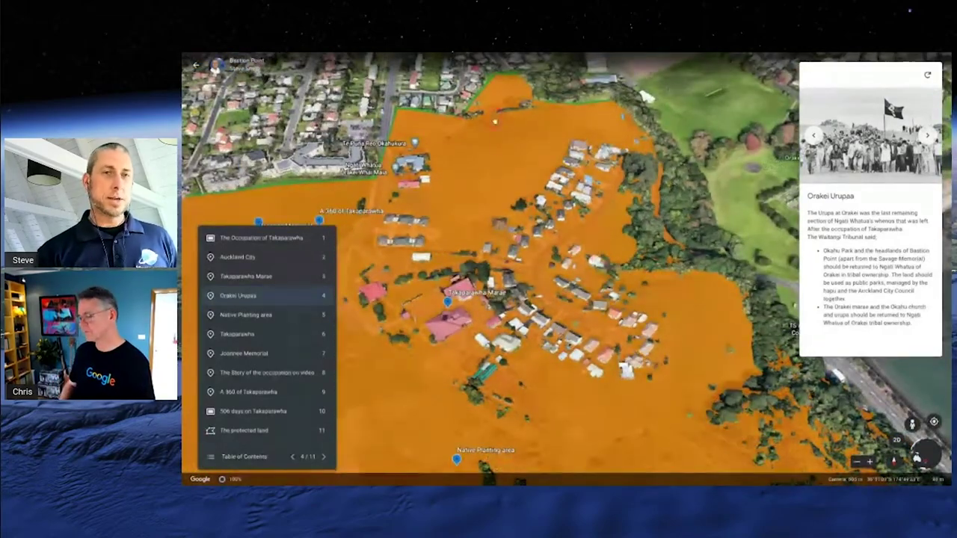
Zoom out and jump to slide 10, '506 days on Takaparawha', from the contents list.
scroll(549, 262, "down", 5)
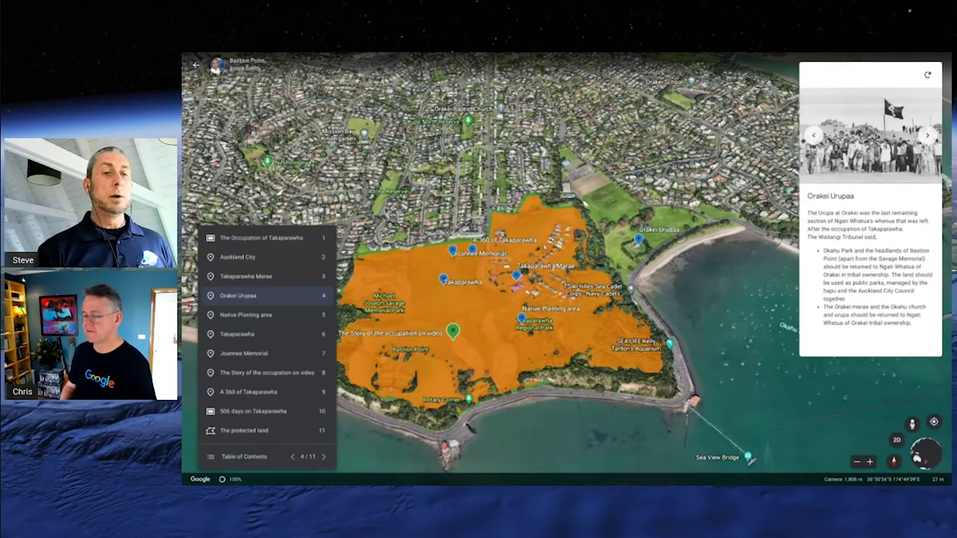
left_click(262, 412)
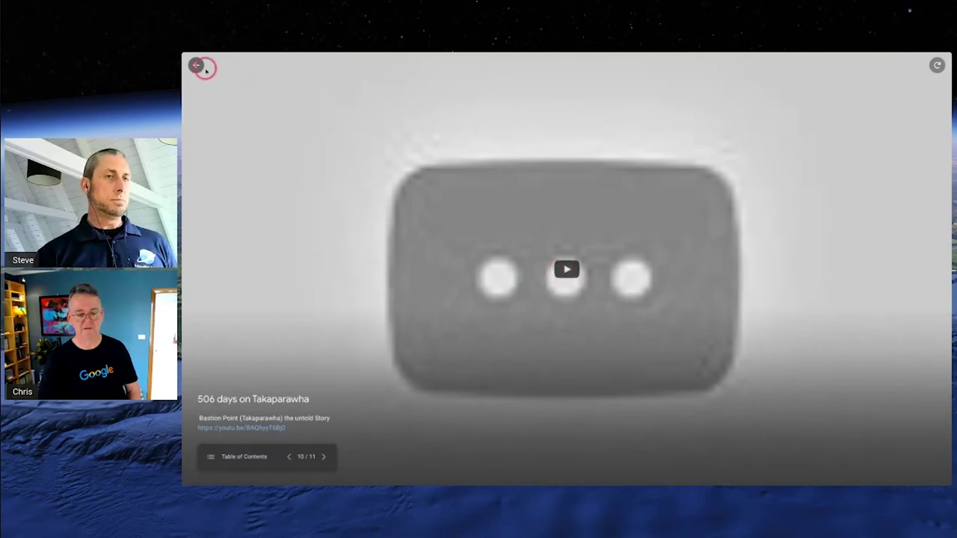
Exit the video slide, re-present Bastion Point from slide 1, then close the presentation.
left_click(196, 65)
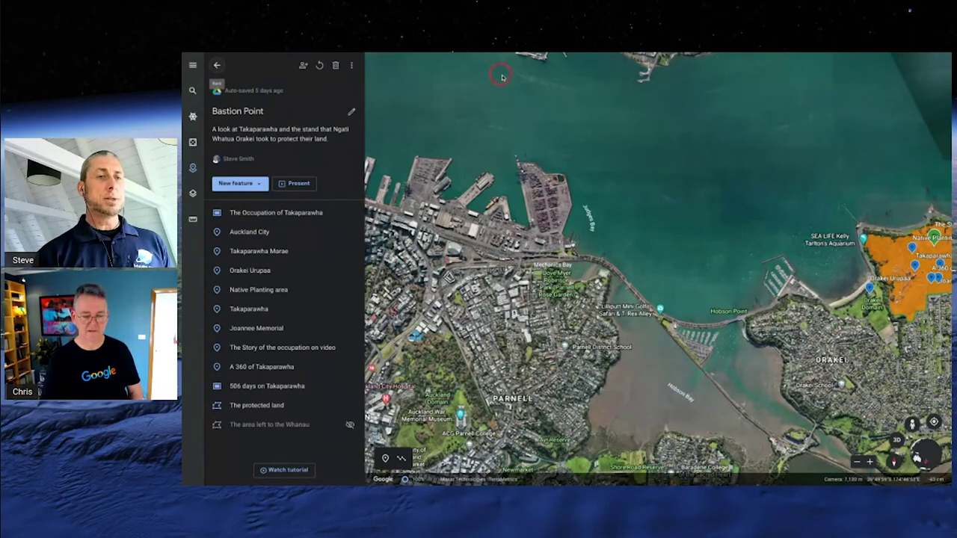
left_click(298, 188)
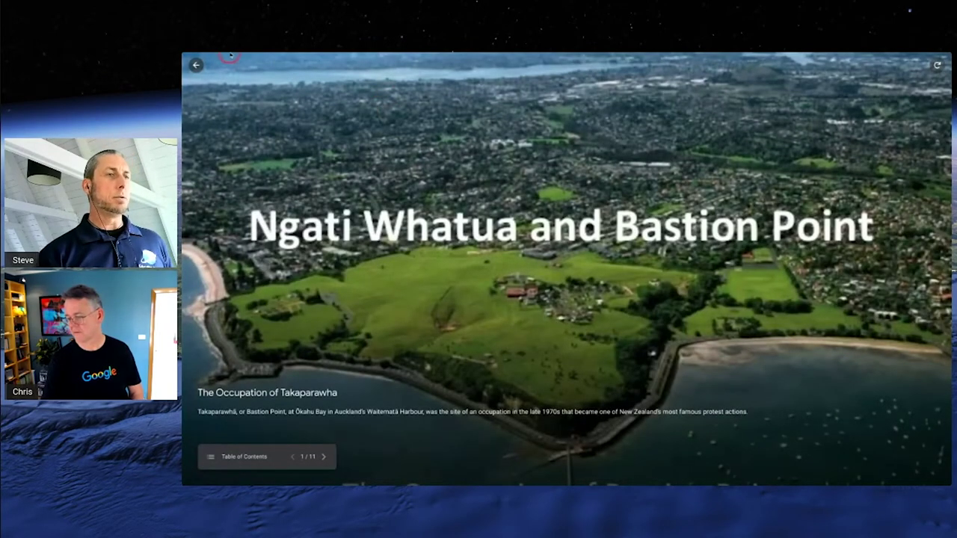
left_click(194, 65)
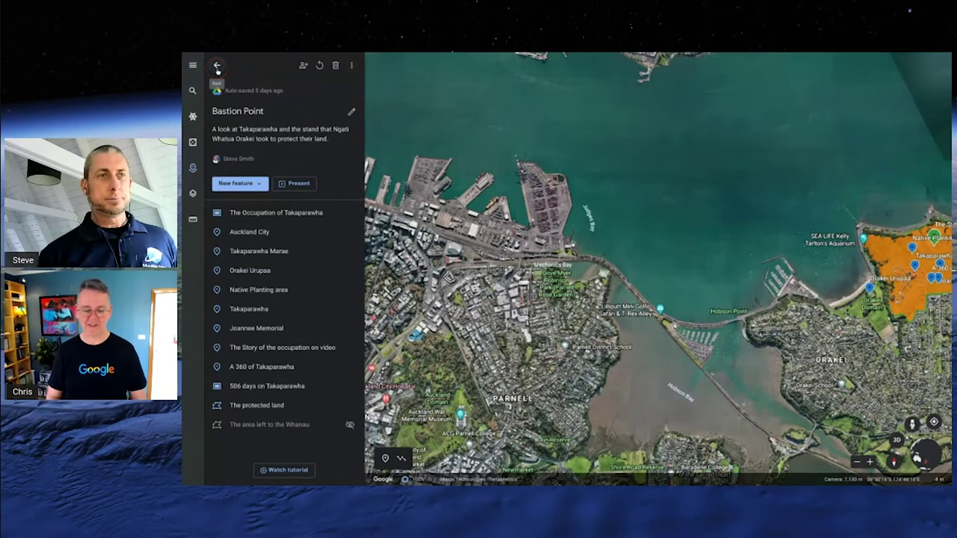
left_click(218, 66)
Return to the Projects list and show the New project creation options.
left_click(217, 67)
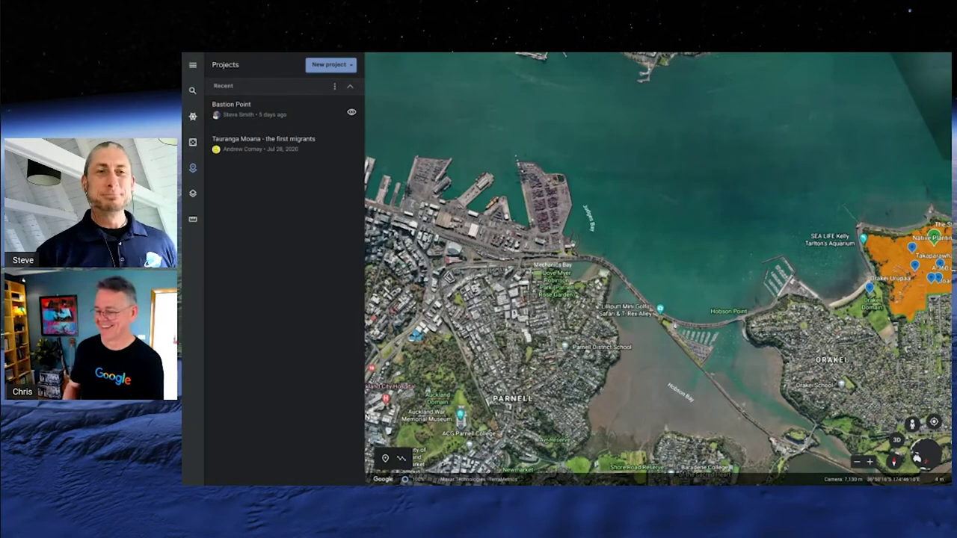
left_click(326, 65)
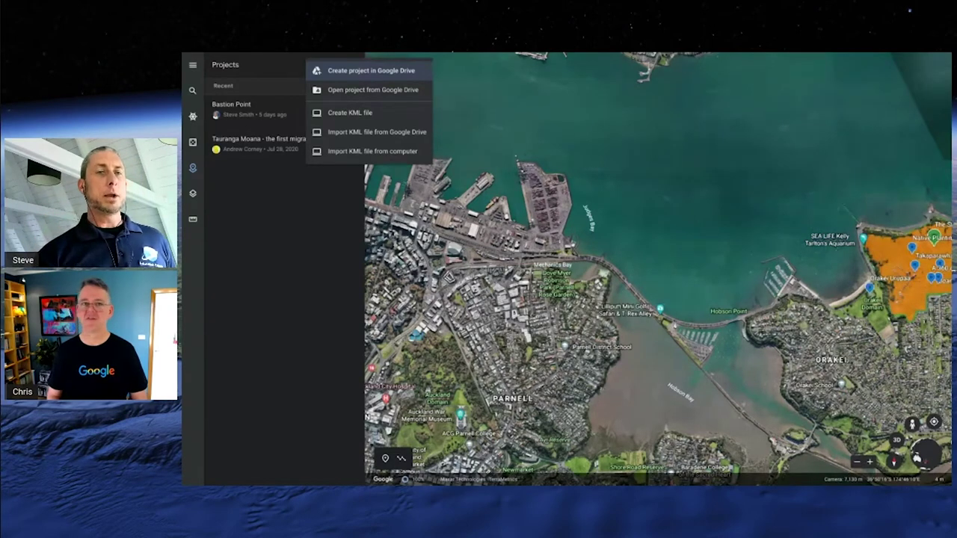
left_click(391, 95)
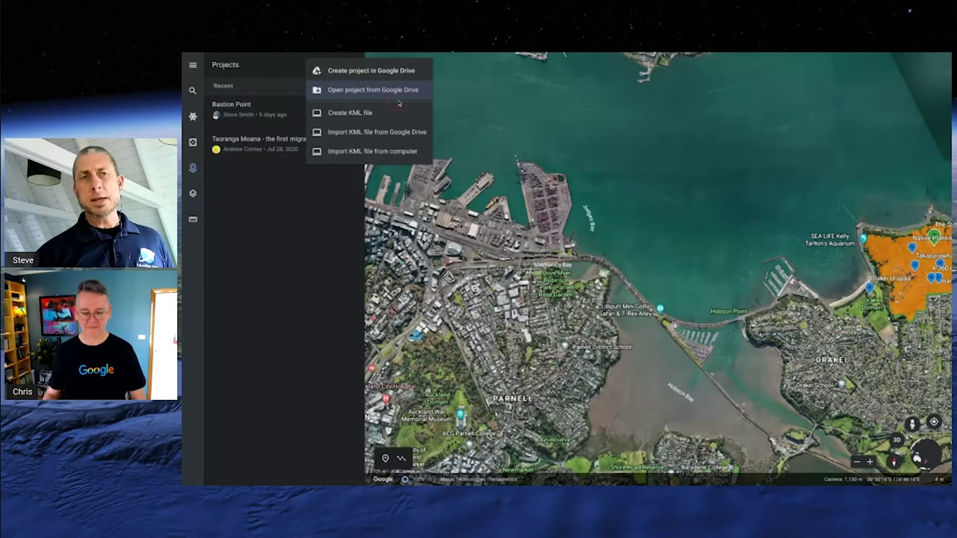
left_click(365, 114)
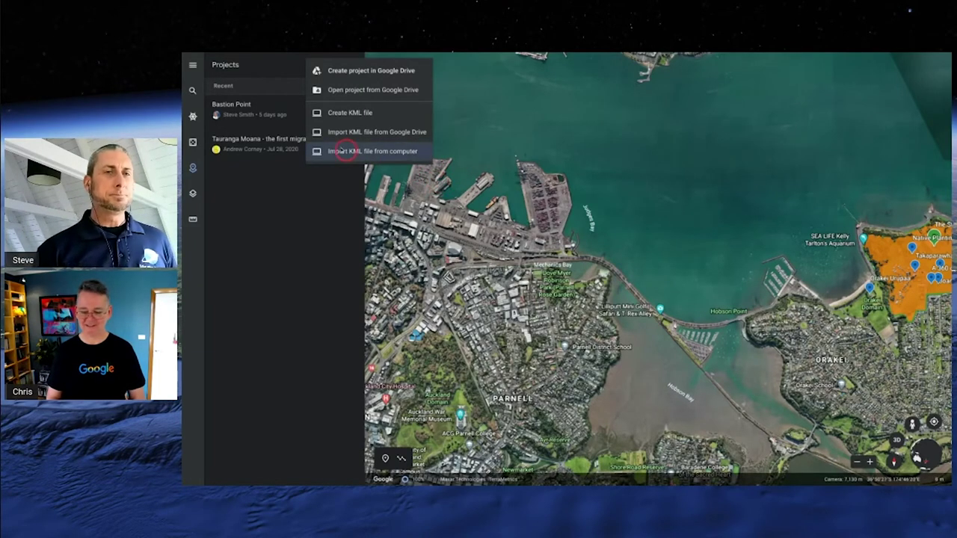
Create a Google Drive project and title it 'Cool beaches' with a capital C.
left_click(356, 71)
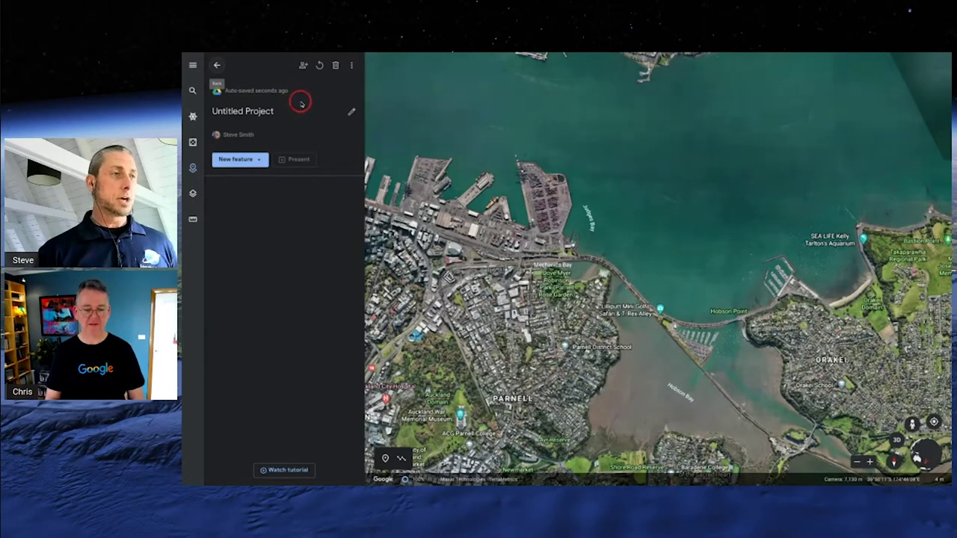
left_click(259, 112)
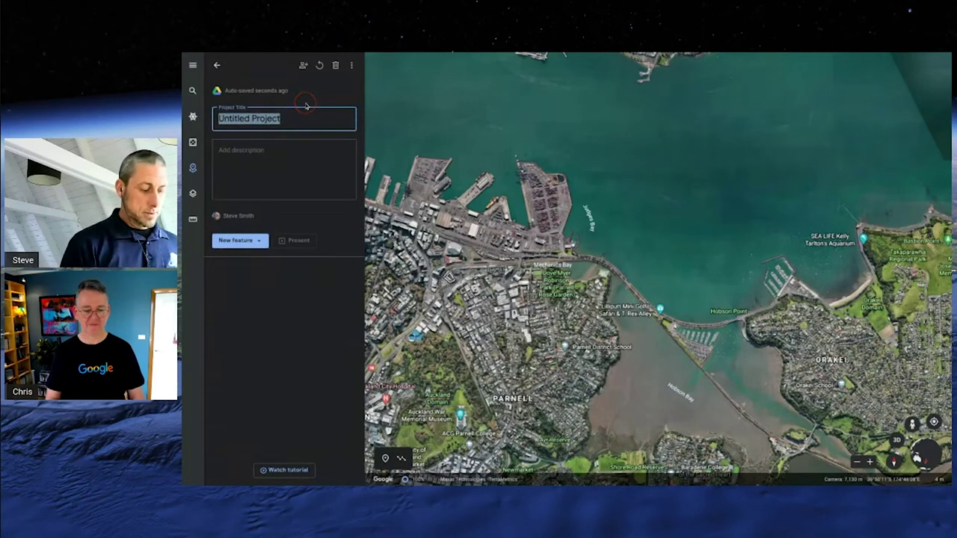
type("cool beaches")
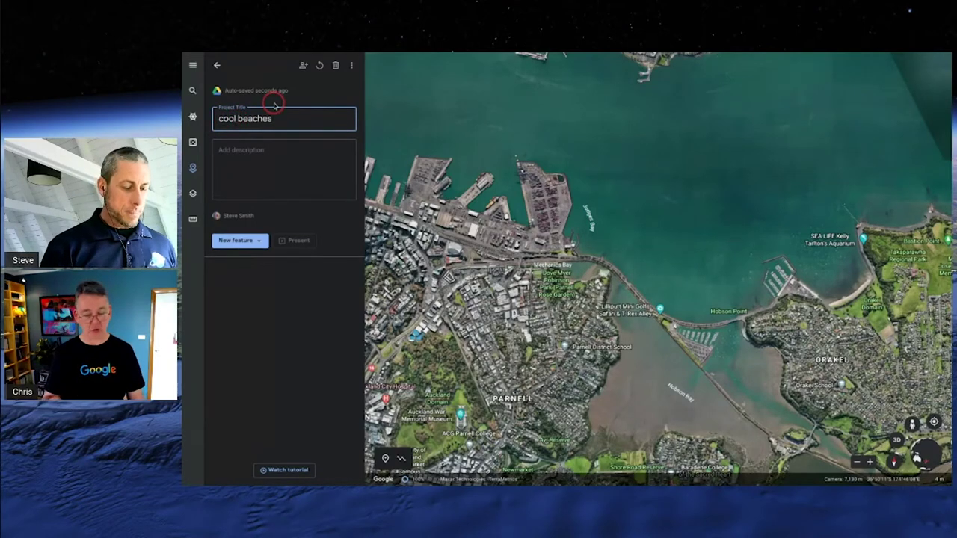
left_click(223, 118)
key("BackSpace")
type("C")
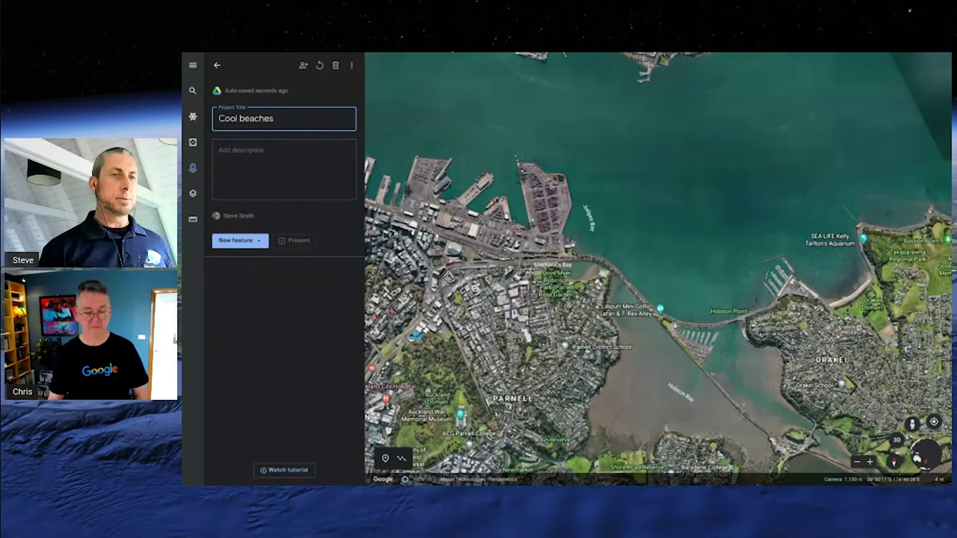
Add the description 'Where are the best beaches', capitalising the W, and save the project.
left_click(242, 151)
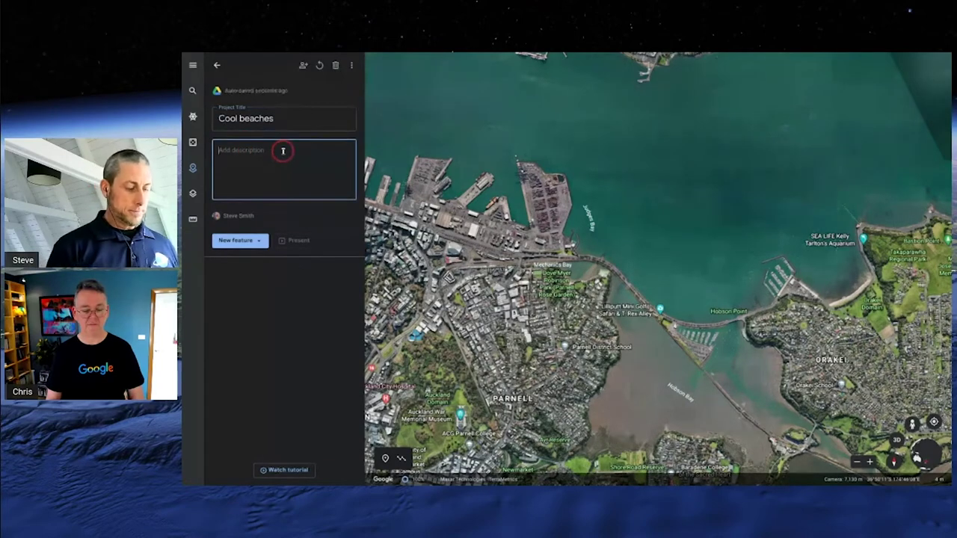
type("where are")
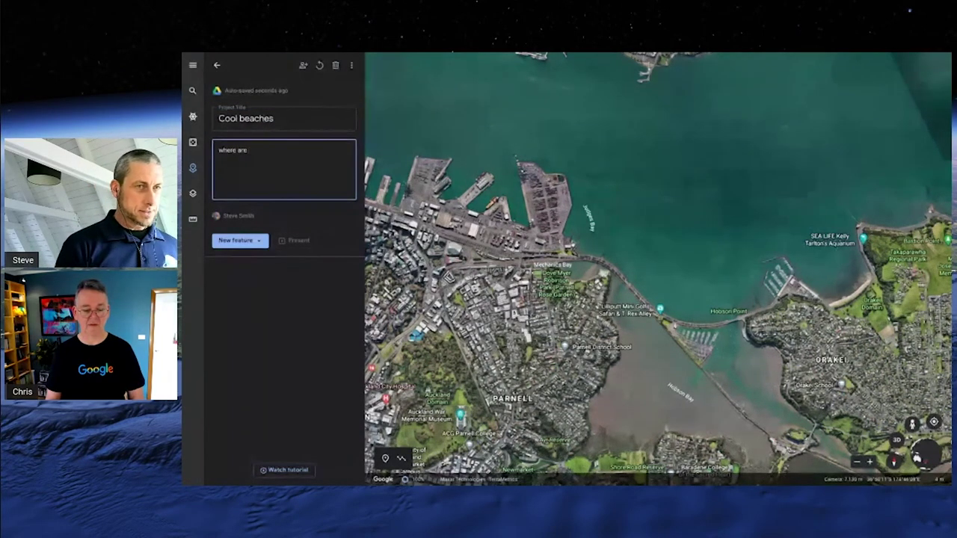
type(" the best beaches")
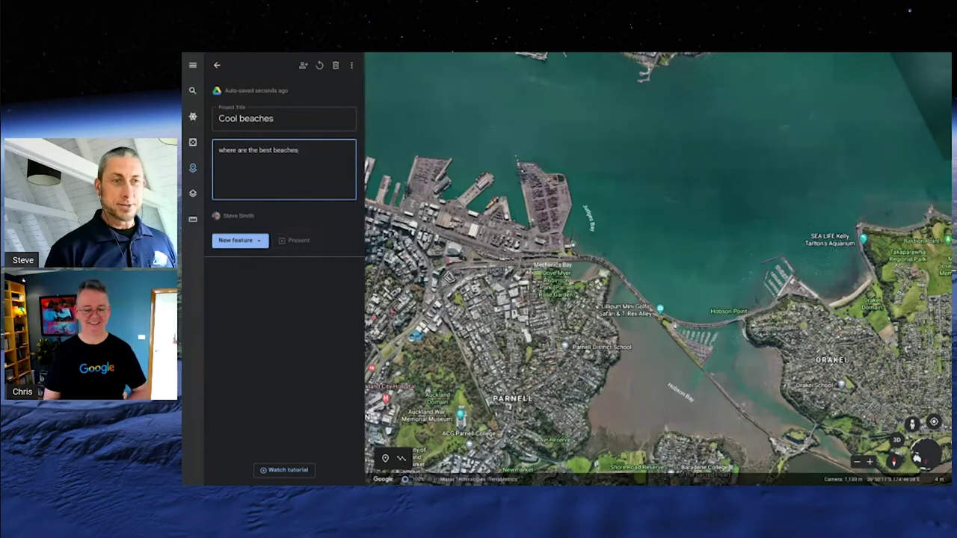
left_click(224, 150)
key("BackSpace")
type("W")
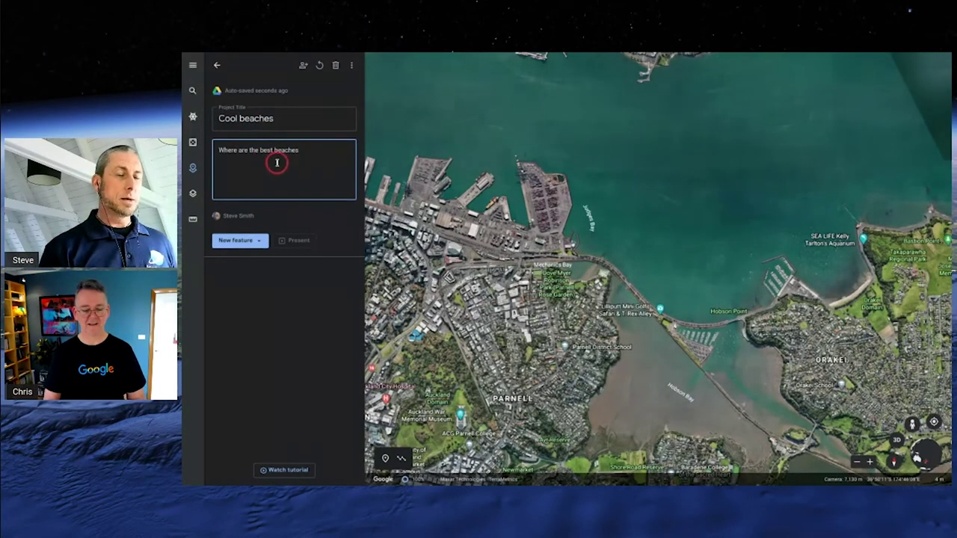
left_click(318, 212)
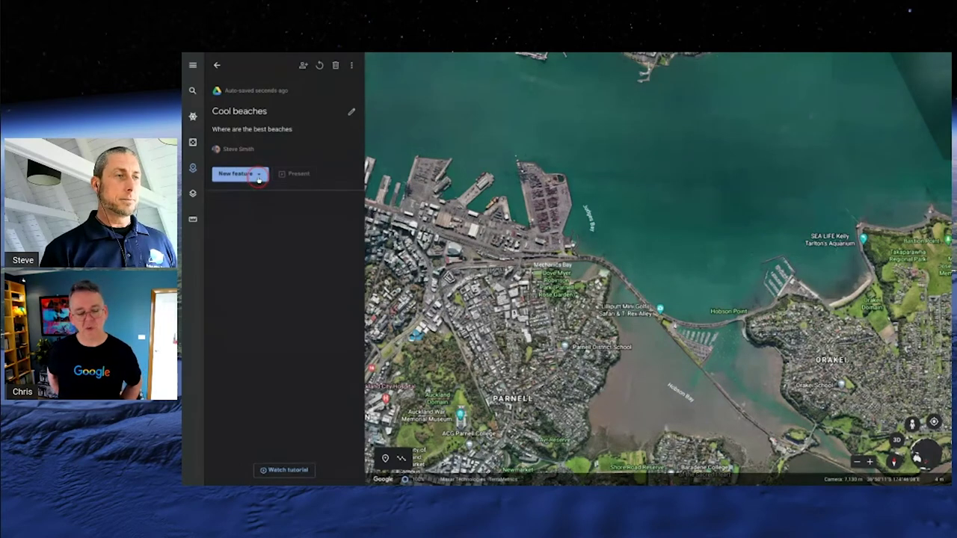
Check the new-feature options, then start sharing the Cool beaches project.
left_click(259, 177)
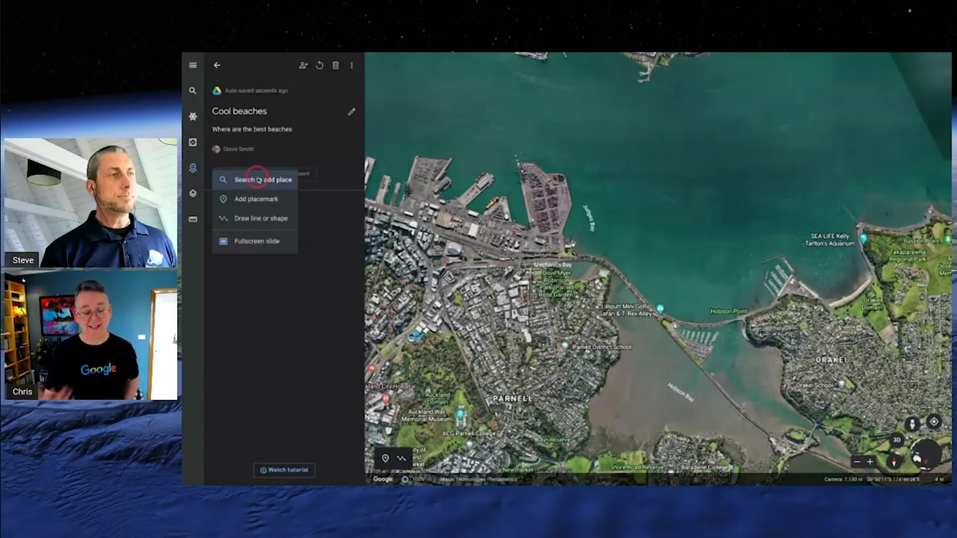
left_click(294, 108)
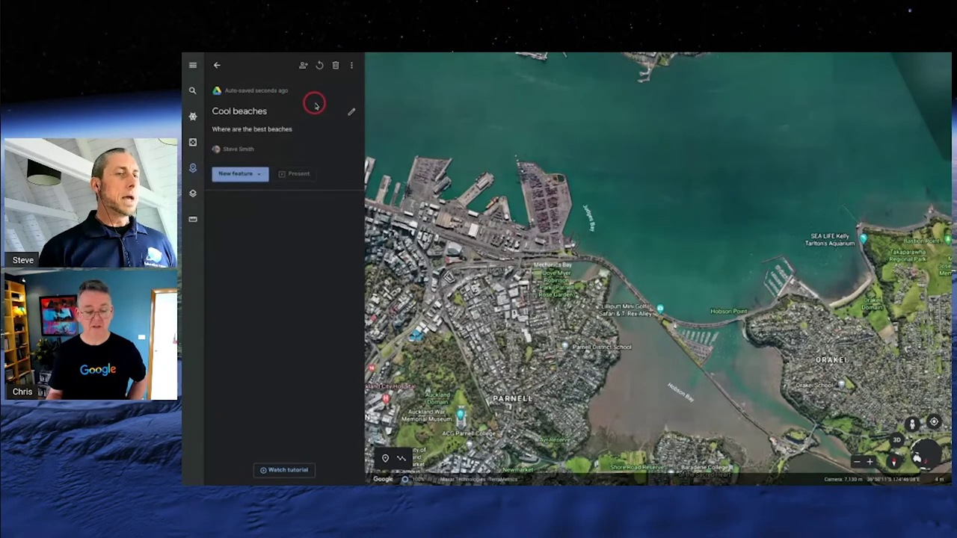
left_click(304, 67)
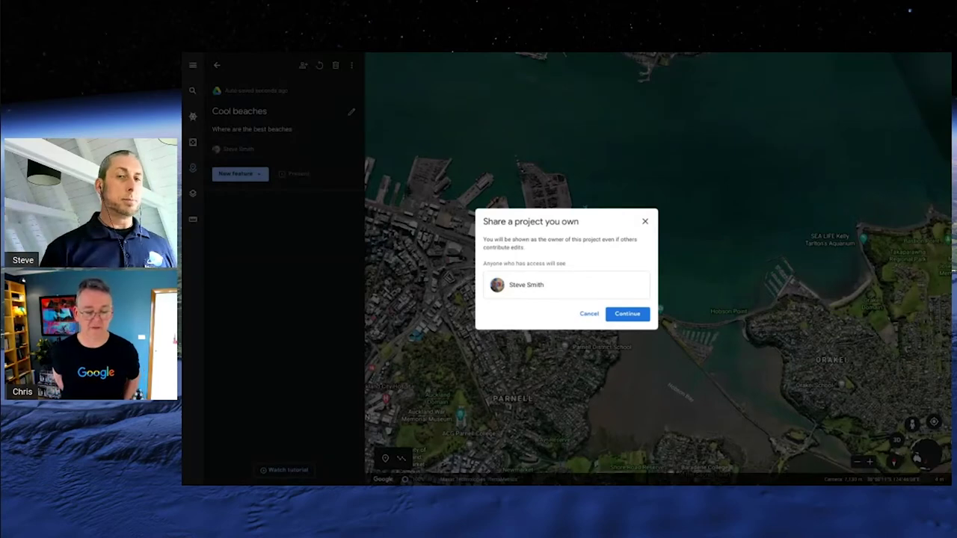
Accept the ownership notice, then invite the suggested collaborator to Cool beaches with Editor access.
left_click(606, 252)
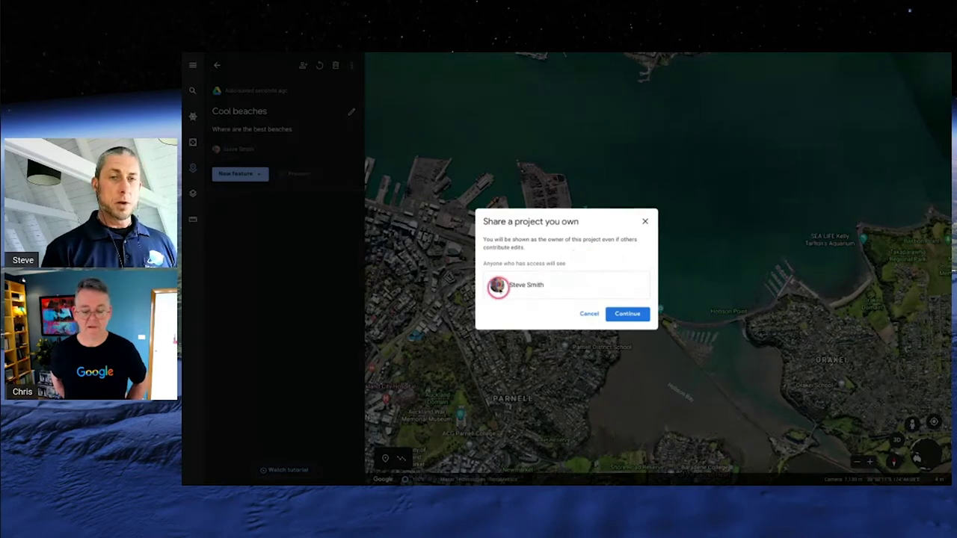
left_click(629, 315)
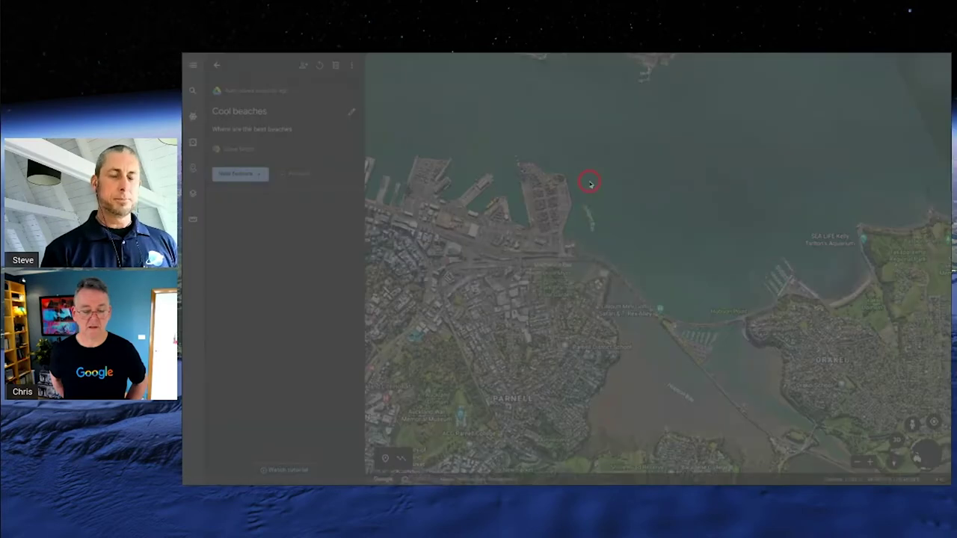
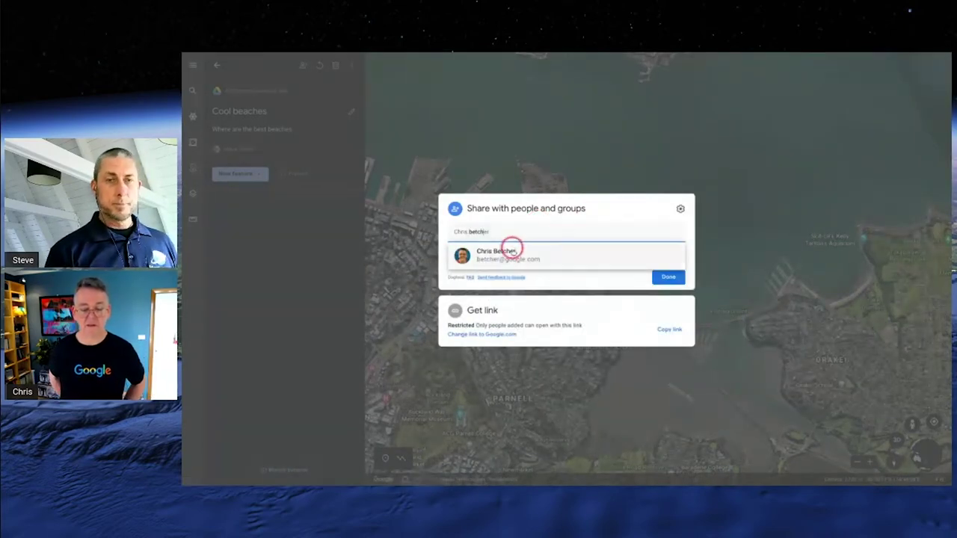
left_click(504, 254)
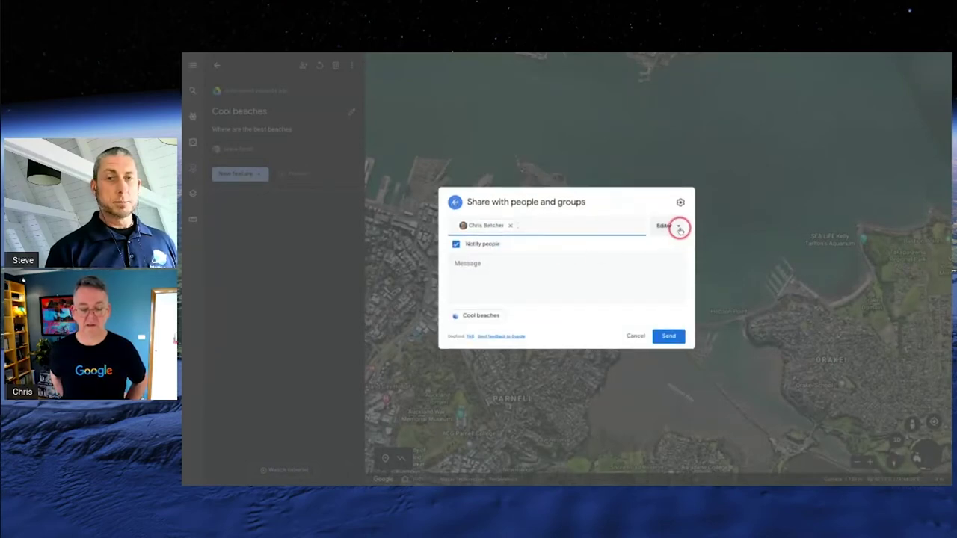
left_click(669, 337)
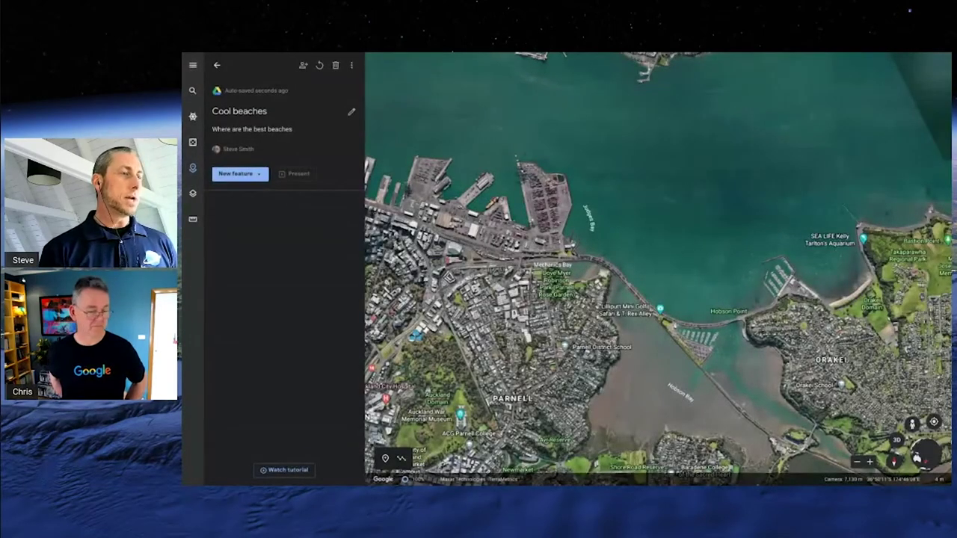
left_click(317, 289)
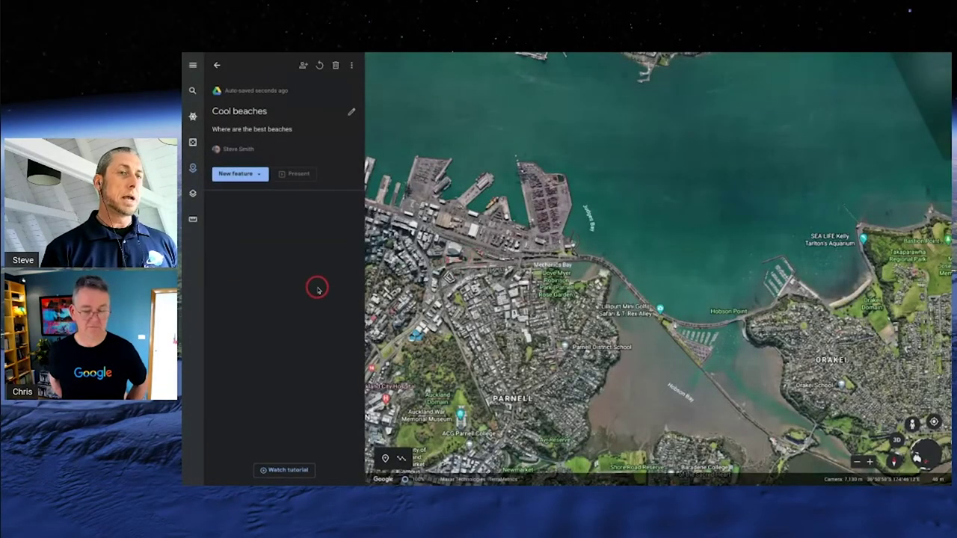
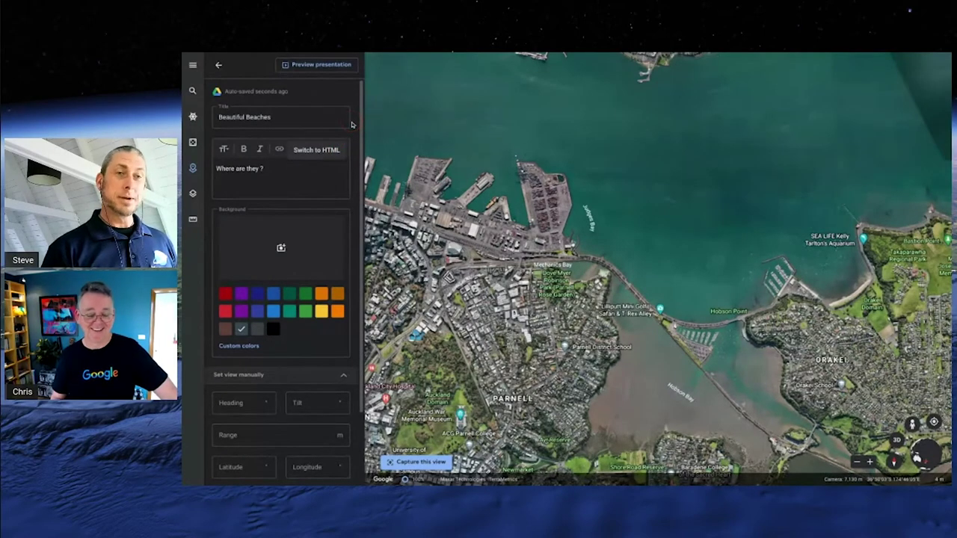
Set the Beautiful Beaches slide background to a high-rise beachfront photo from a 'beach' image search.
left_click(357, 142)
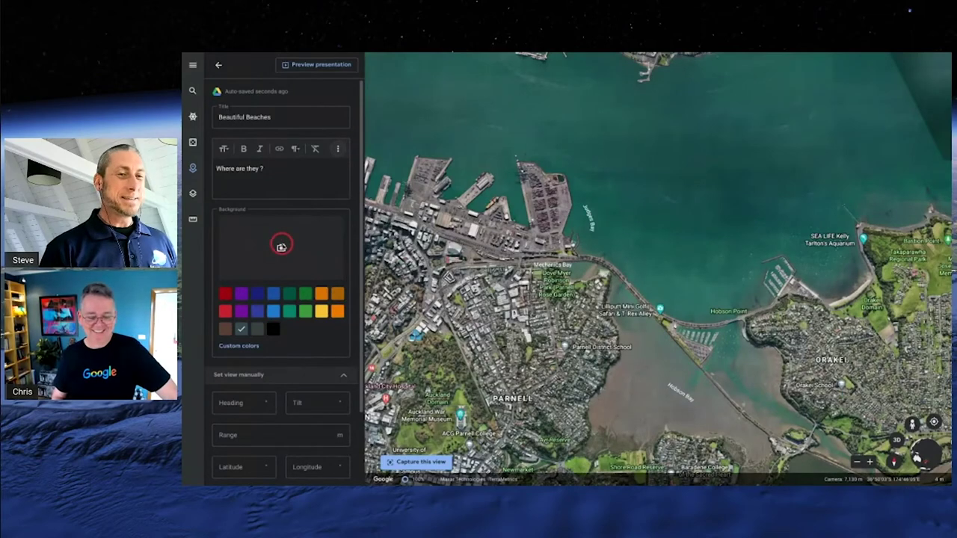
left_click(280, 248)
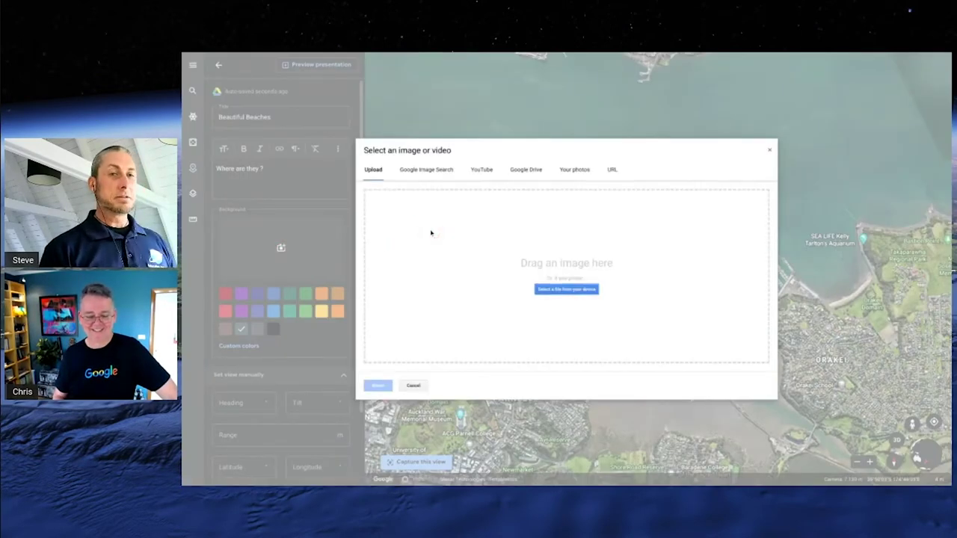
left_click(420, 169)
left_click(511, 194)
type("beach")
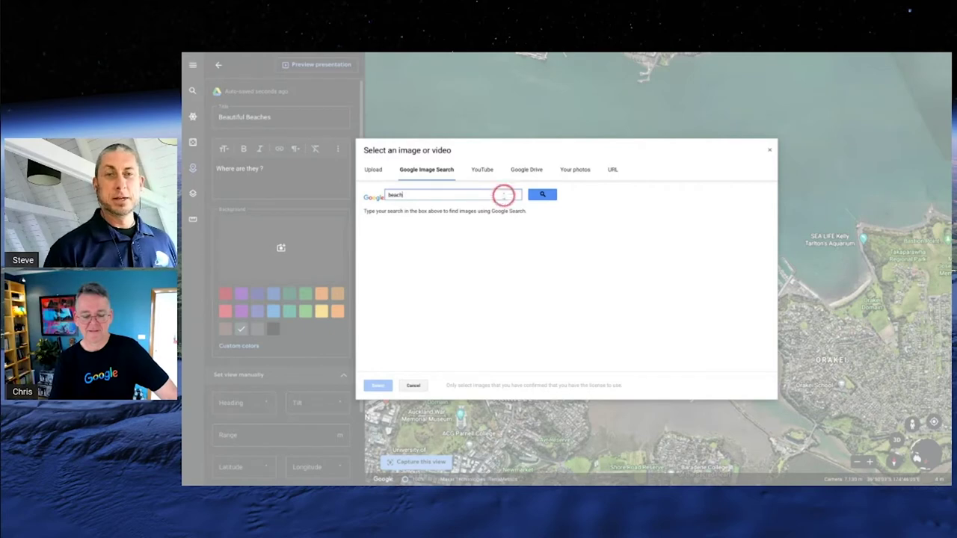
left_click(545, 195)
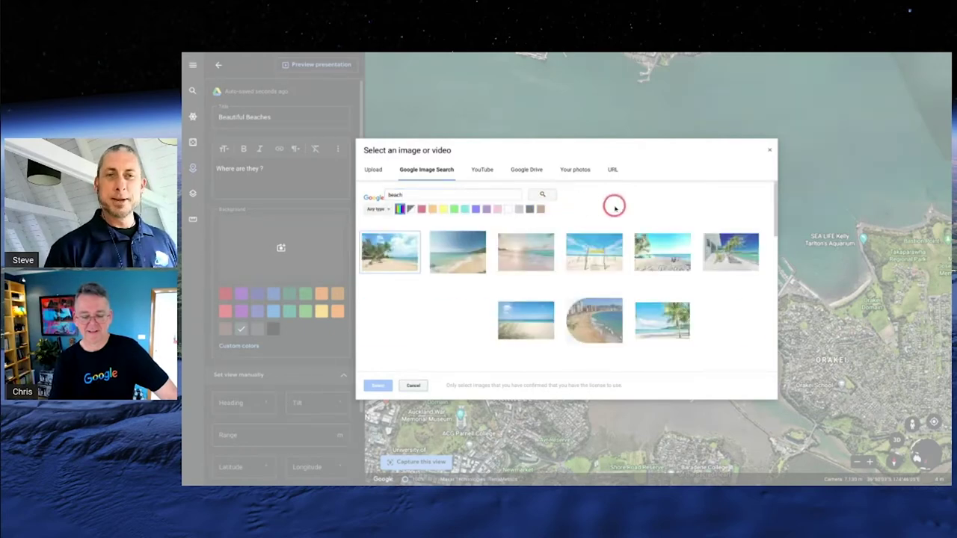
left_click(621, 263)
scroll(623, 277, "down", 2)
scroll(623, 278, "down", 2)
left_click(609, 265)
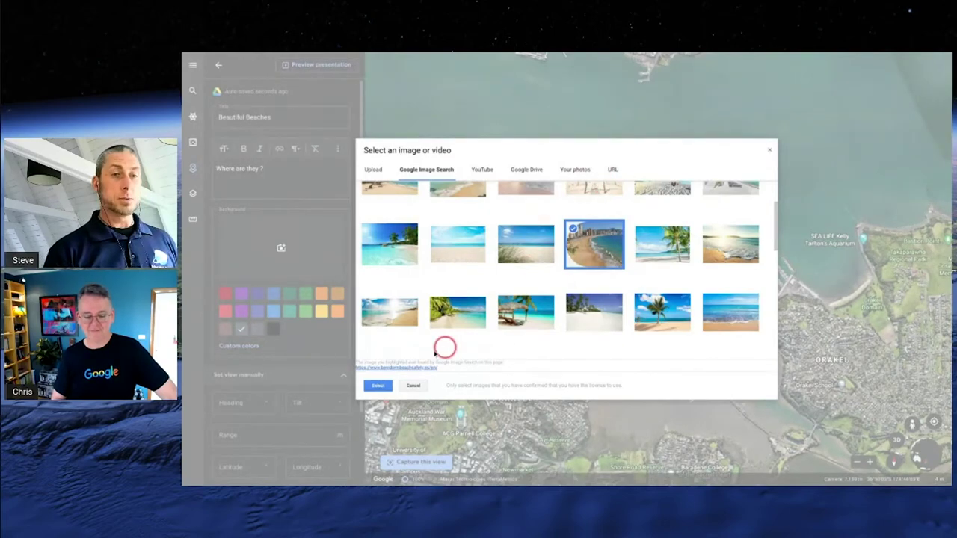
left_click(378, 386)
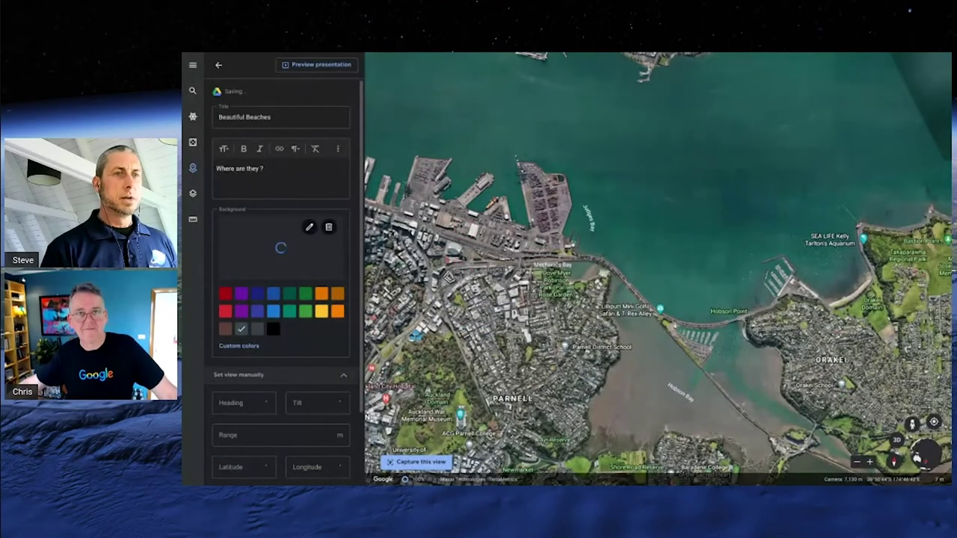
left_click(231, 263)
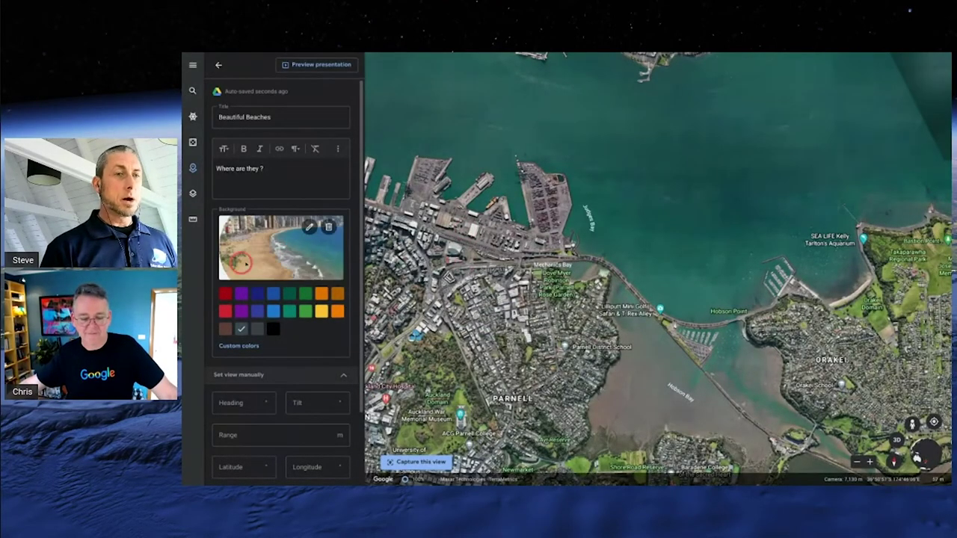
left_click(320, 65)
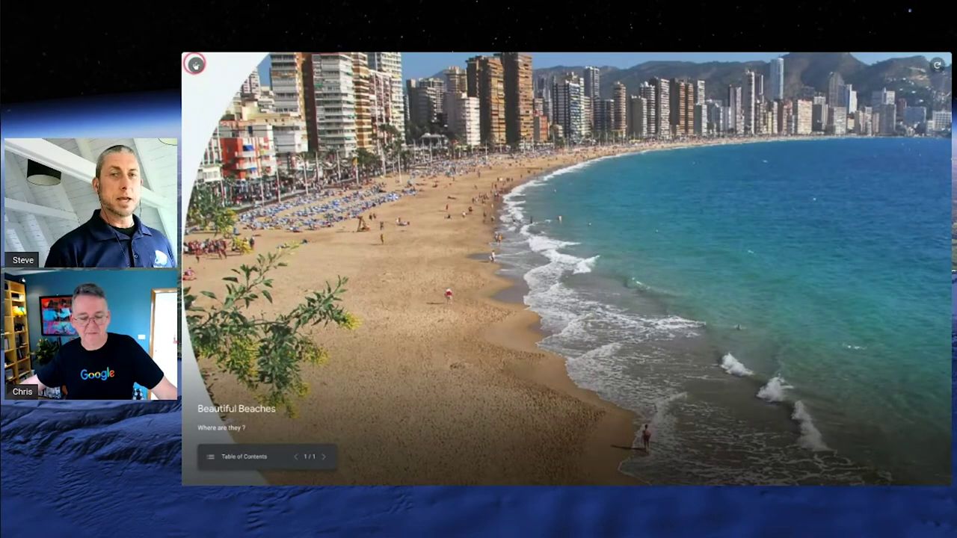
left_click(196, 66)
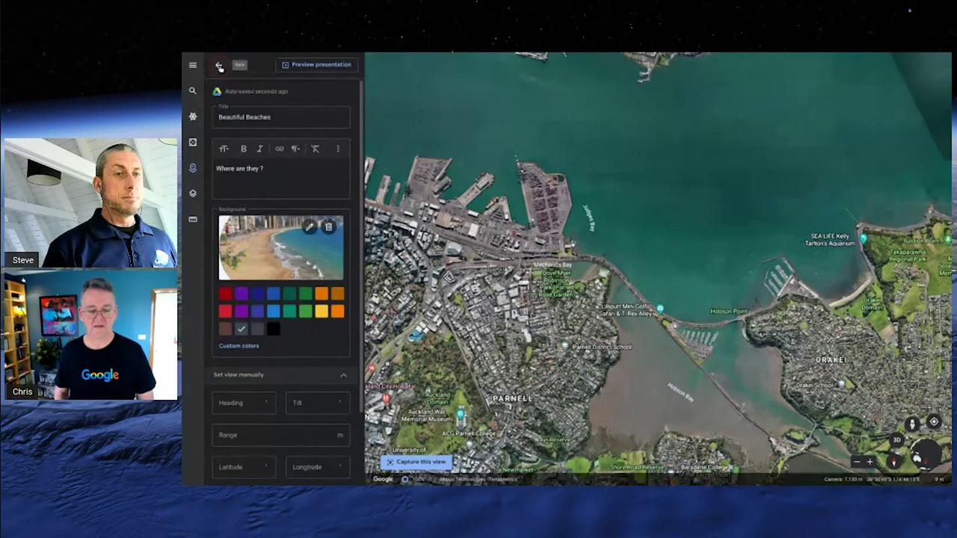
Go back to the Cool beaches project overview and show the New feature dropdown options.
left_click(219, 67)
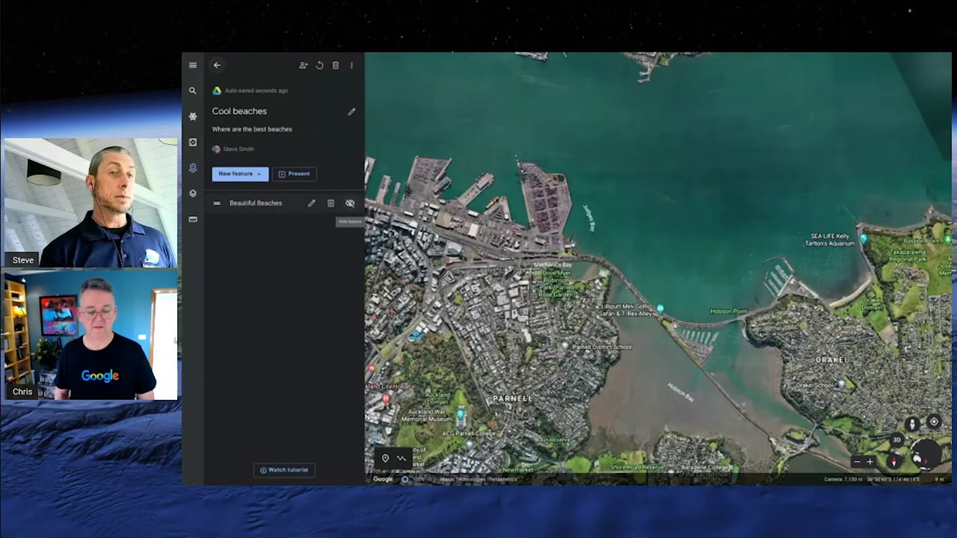
left_click(264, 281)
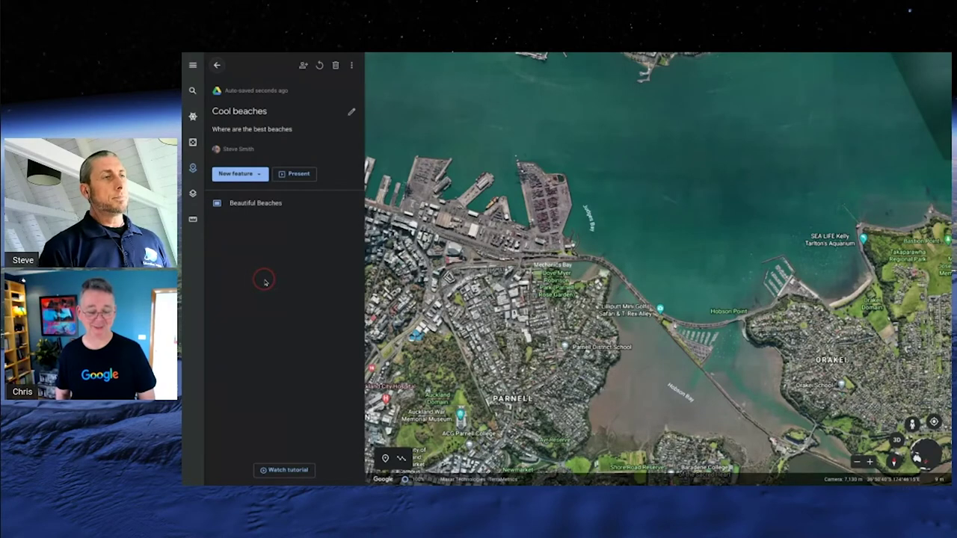
left_click(312, 246)
left_click(290, 314)
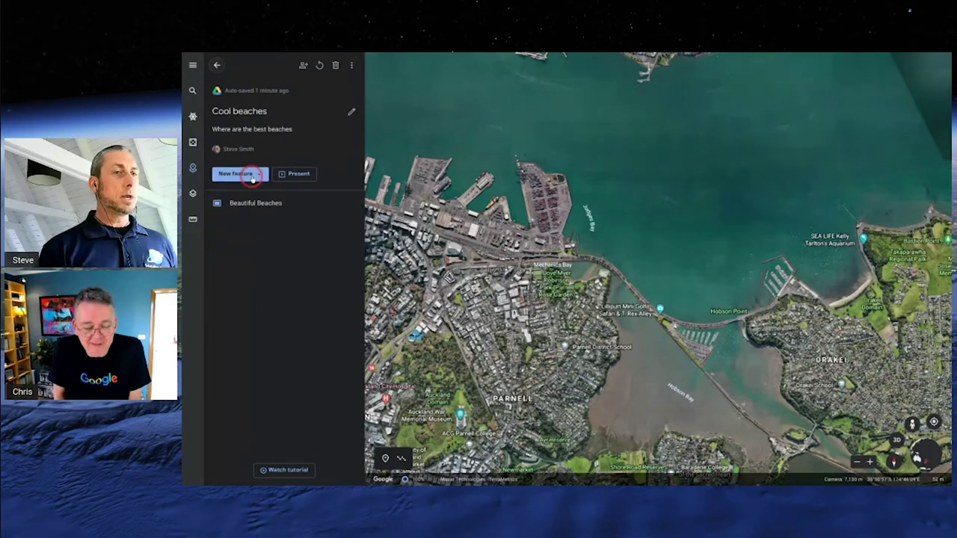
left_click(257, 175)
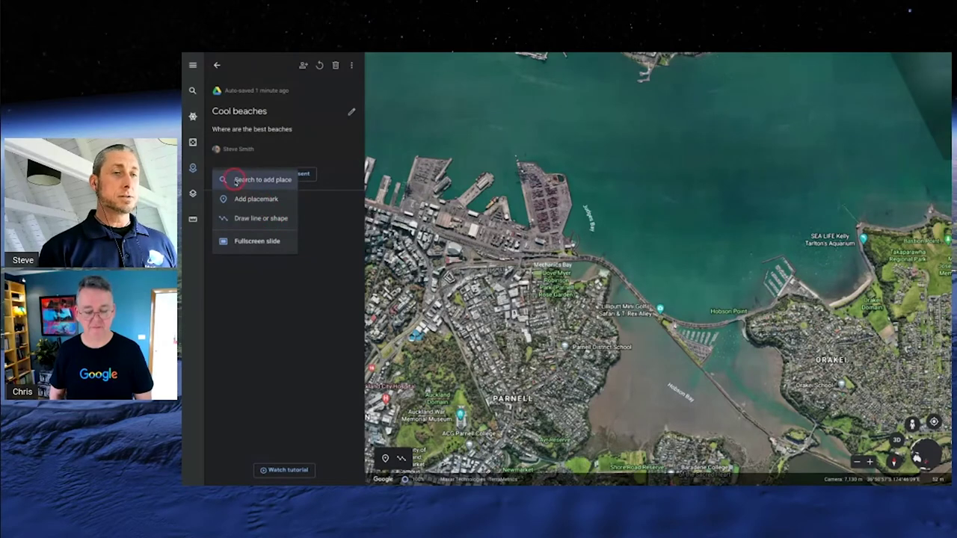
Fly to 'Waikiki, Honolulu' from recent searches and tilt into a low 3D view along the beach.
left_click(247, 181)
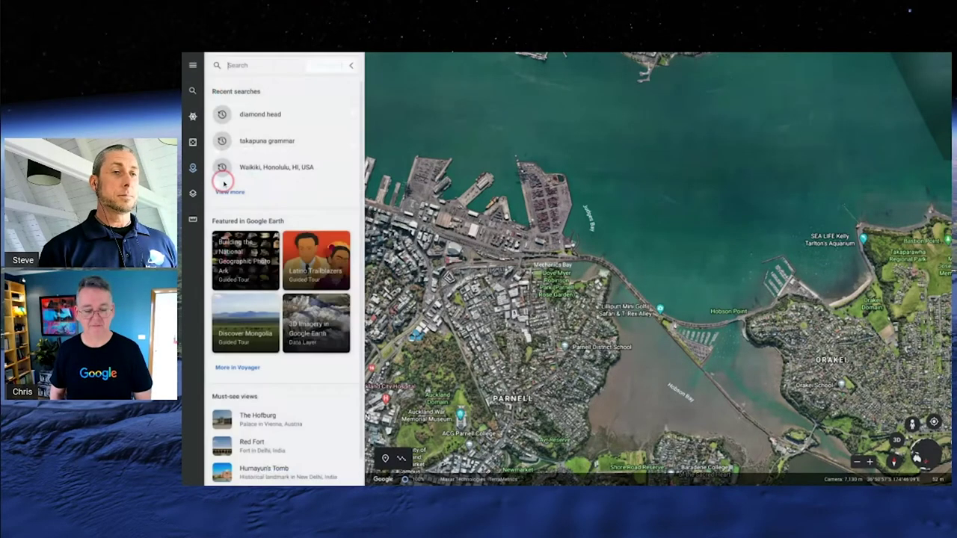
left_click(265, 171)
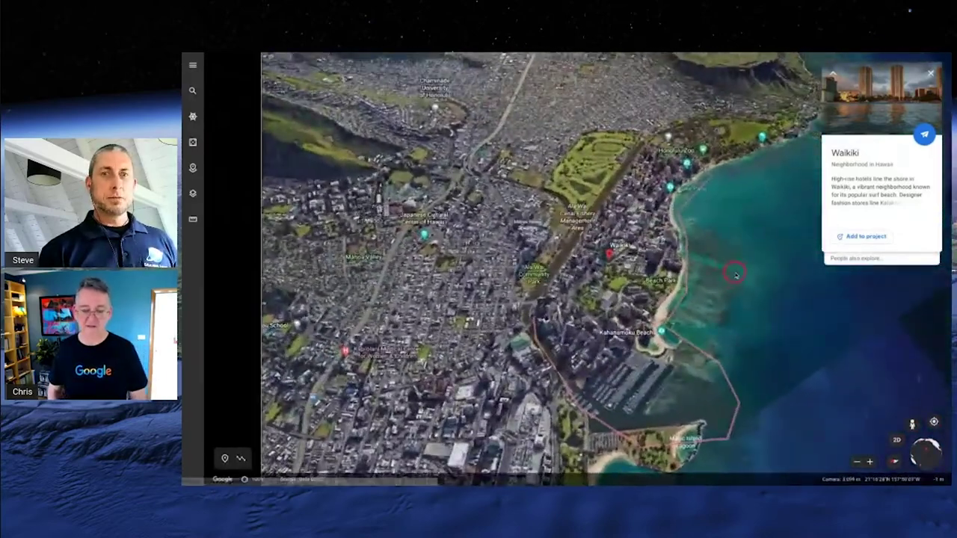
left_click_drag(707, 267, 594, 253)
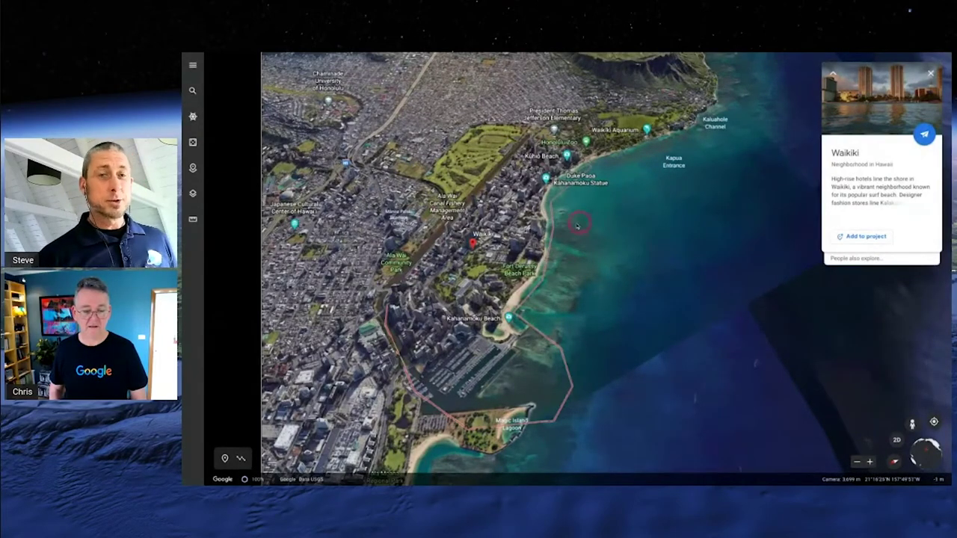
mouse_move(569, 214)
left_mouse_down("shift")
mouse_move(602, 243)
mouse_move(567, 213)
left_mouse_up("shift")
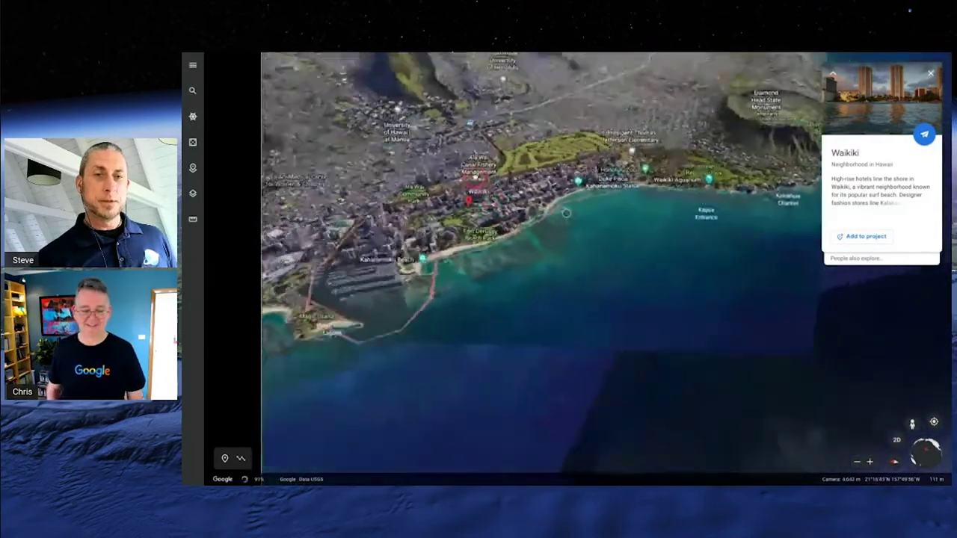
scroll(567, 214, "up", 3)
left_click_drag(547, 263, 466, 272)
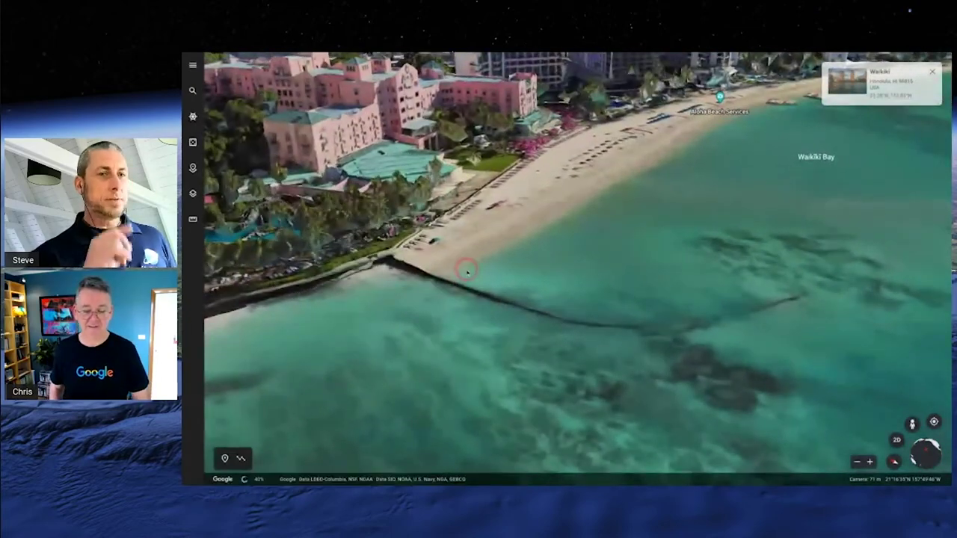
left_click(462, 232)
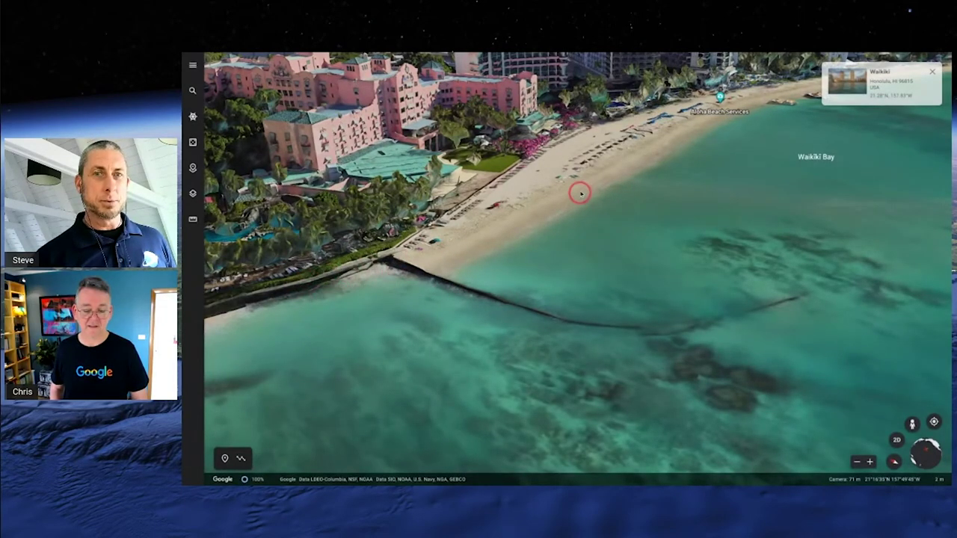
left_click_drag(675, 144, 545, 276)
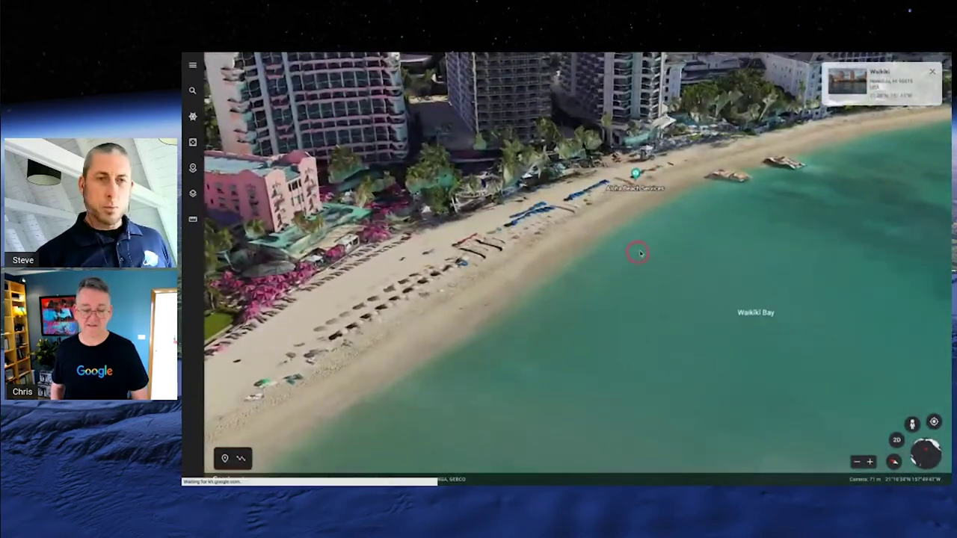
left_click_drag(691, 216, 517, 299)
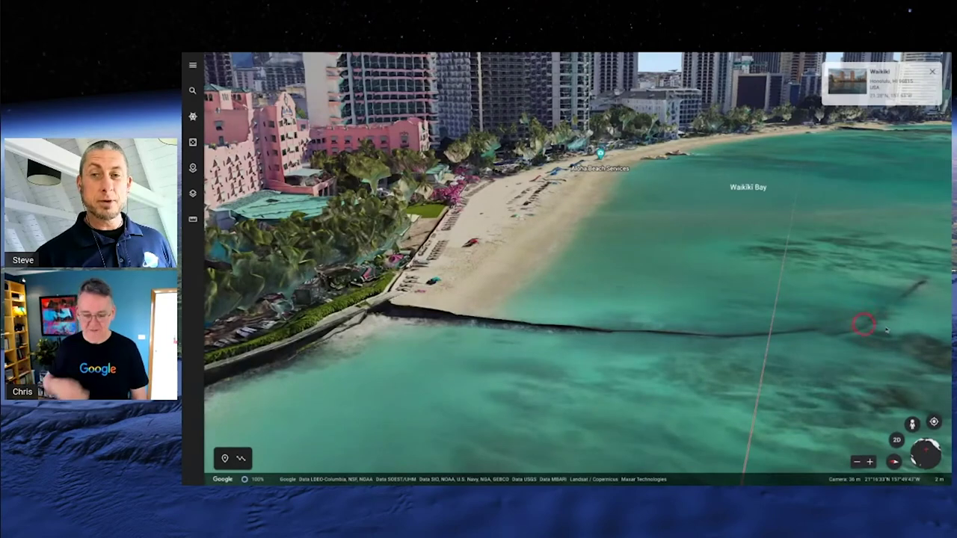
scroll(534, 236, "up", 2)
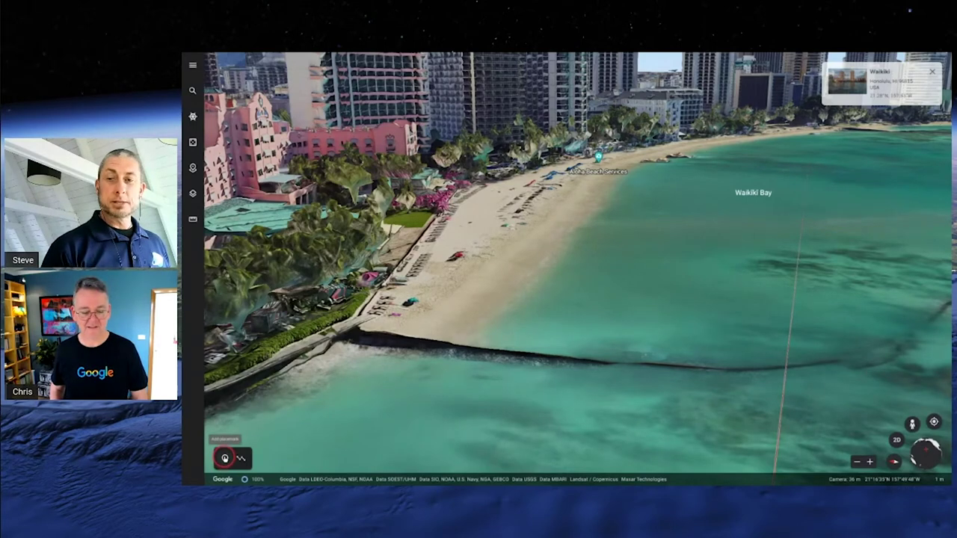
Drop a placemark on Waikiki beach titled 'waikiki' and save it to Cool beaches.
left_click(224, 458)
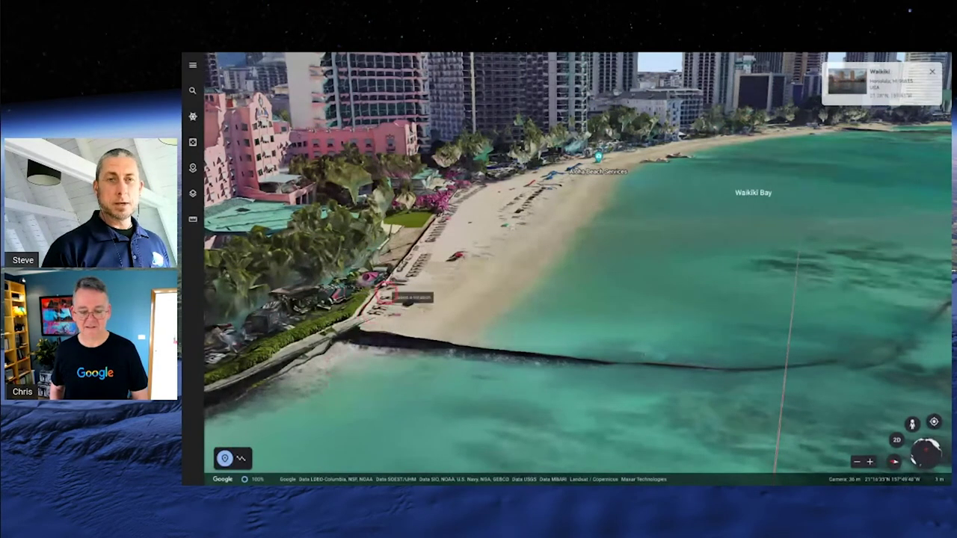
left_click(483, 216)
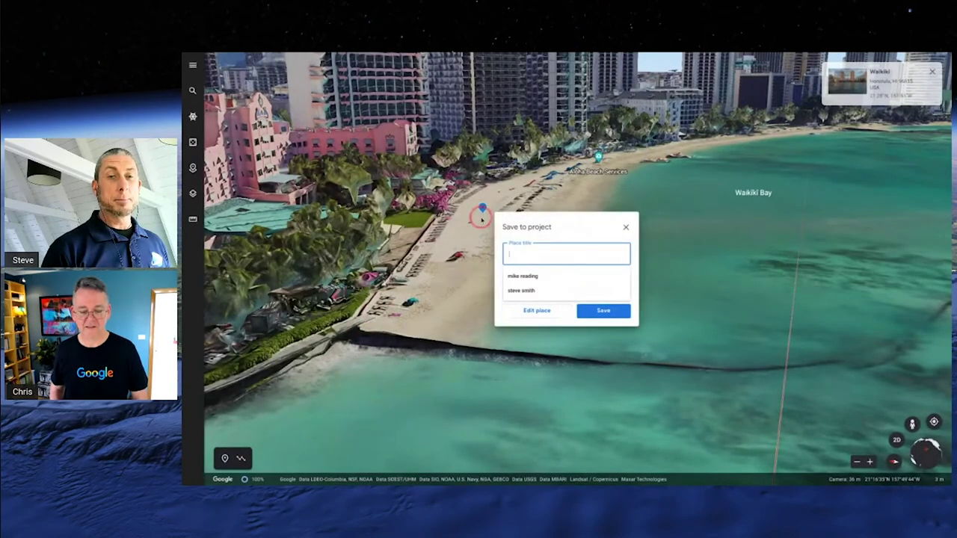
type("waikiki")
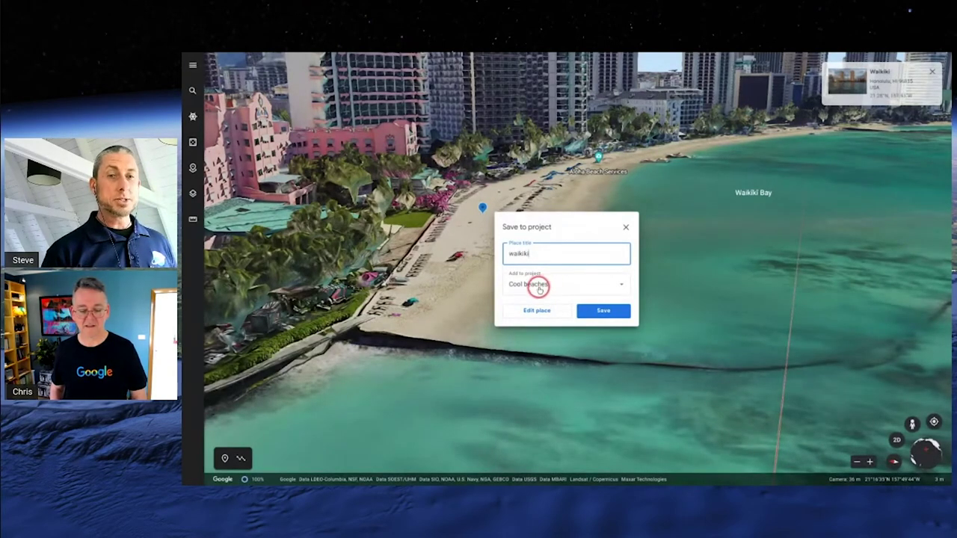
left_click(604, 311)
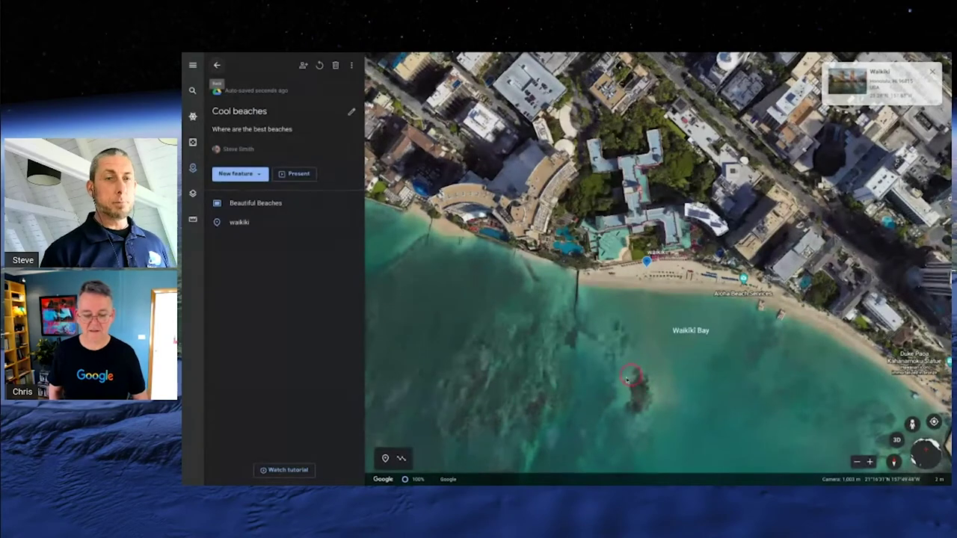
Capture a view toward the hotel pool and seawall for the waikiki slide (heading 96.35, tilt 73.40).
left_click_drag(680, 371, 358, 261, "shift")
left_click(249, 222)
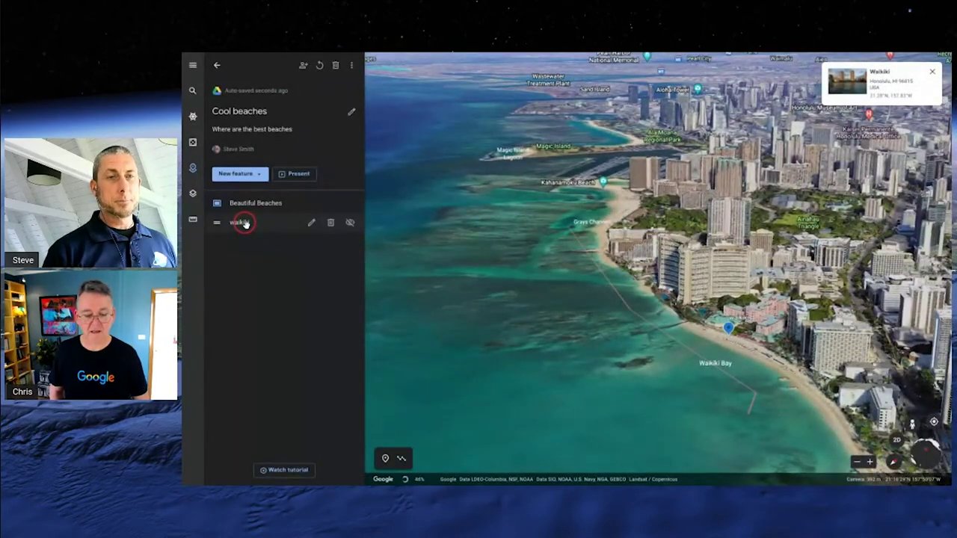
left_click(311, 223)
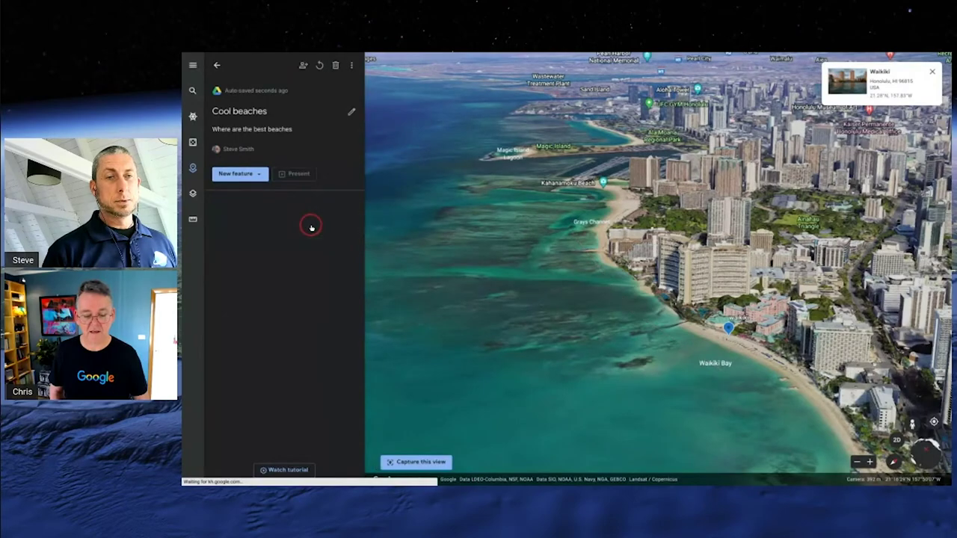
left_click(648, 268)
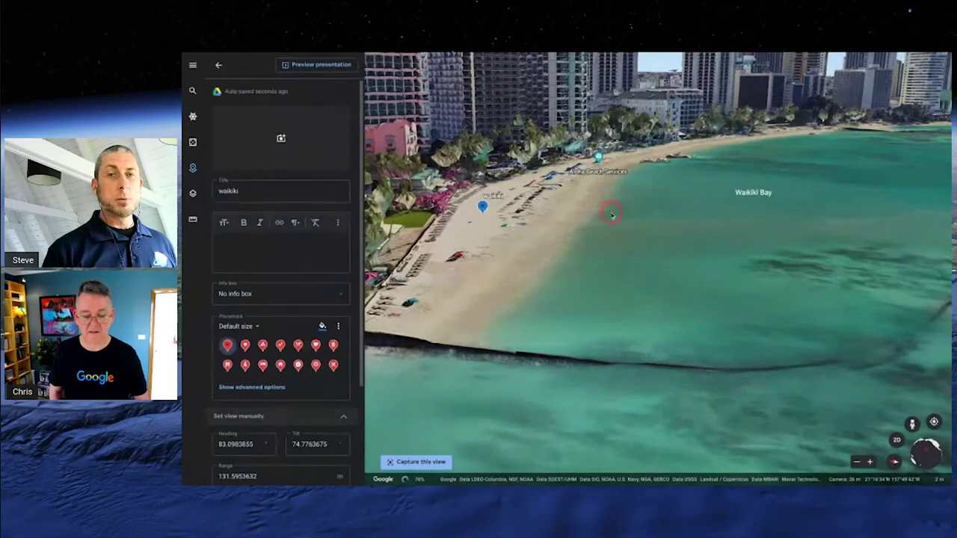
left_click_drag(571, 191, 604, 196, "shift")
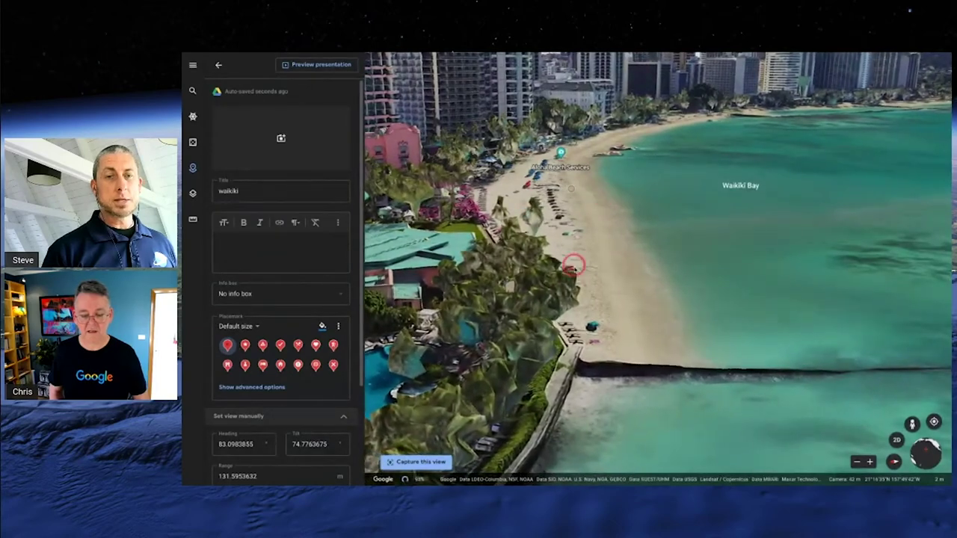
left_click(418, 465)
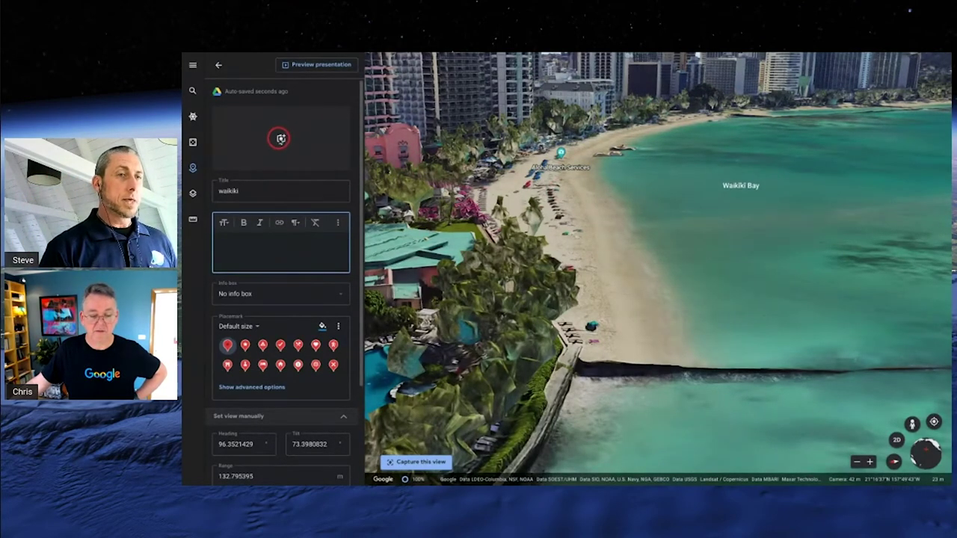
Attach a Waikiki skyline-at-dusk photo from a 'waikiki' image search to the waikiki slide.
left_click(281, 138)
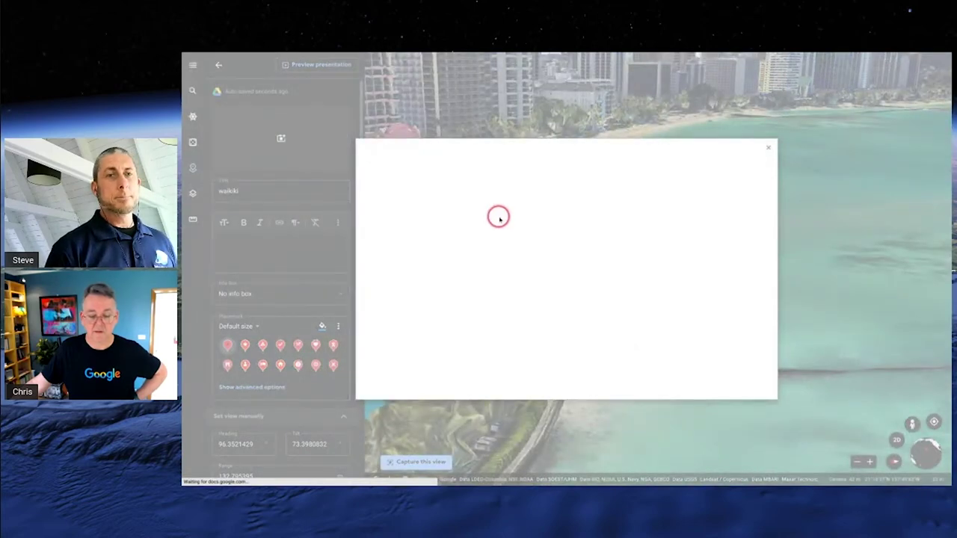
left_click(432, 172)
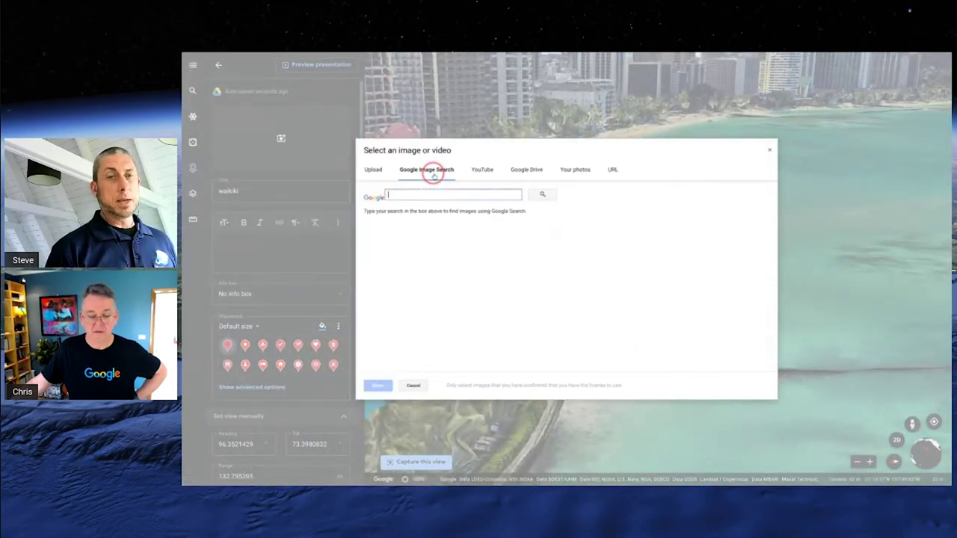
left_click(436, 193)
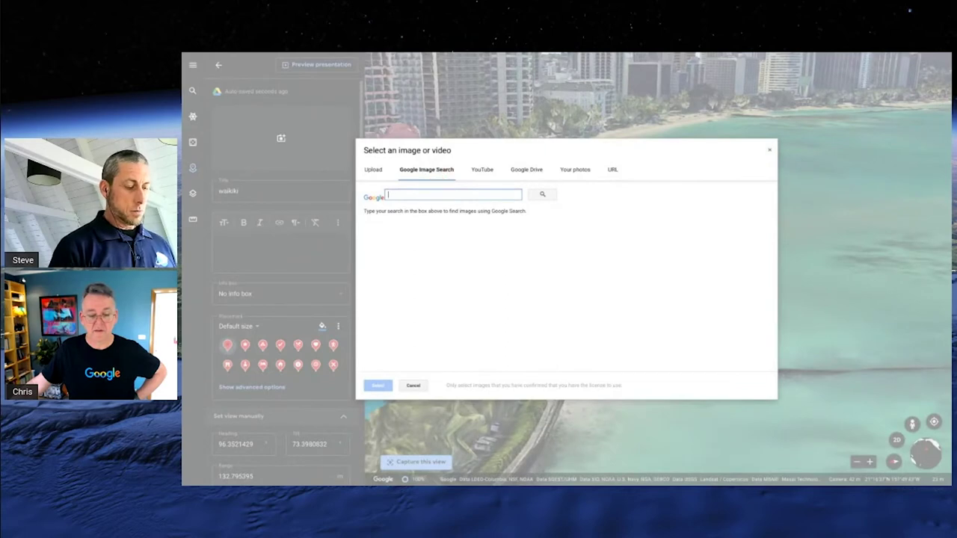
type("waikiki")
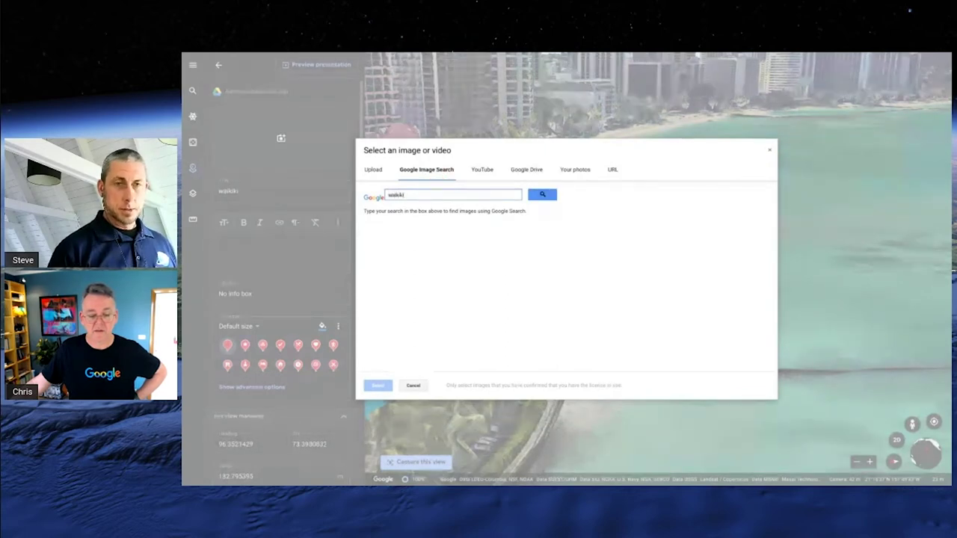
left_click(543, 194)
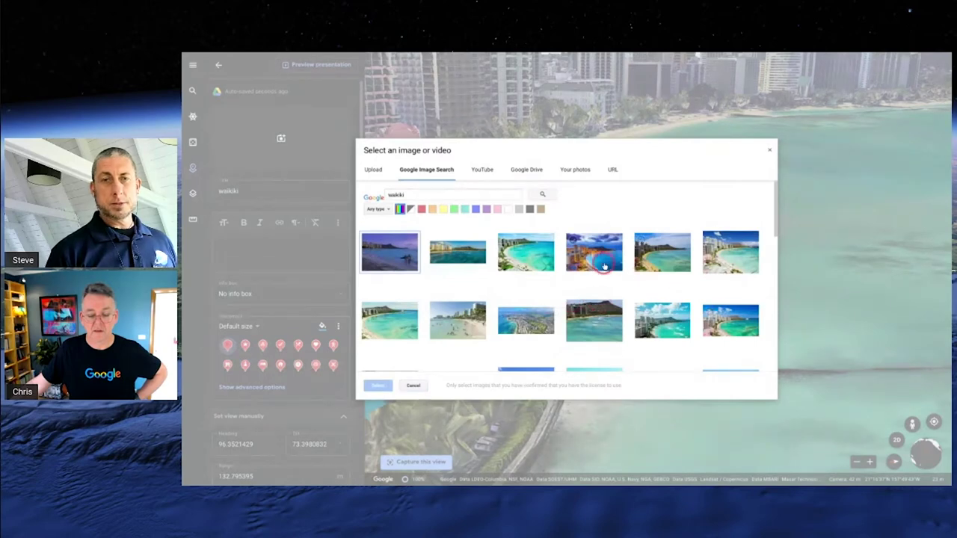
left_click(600, 258)
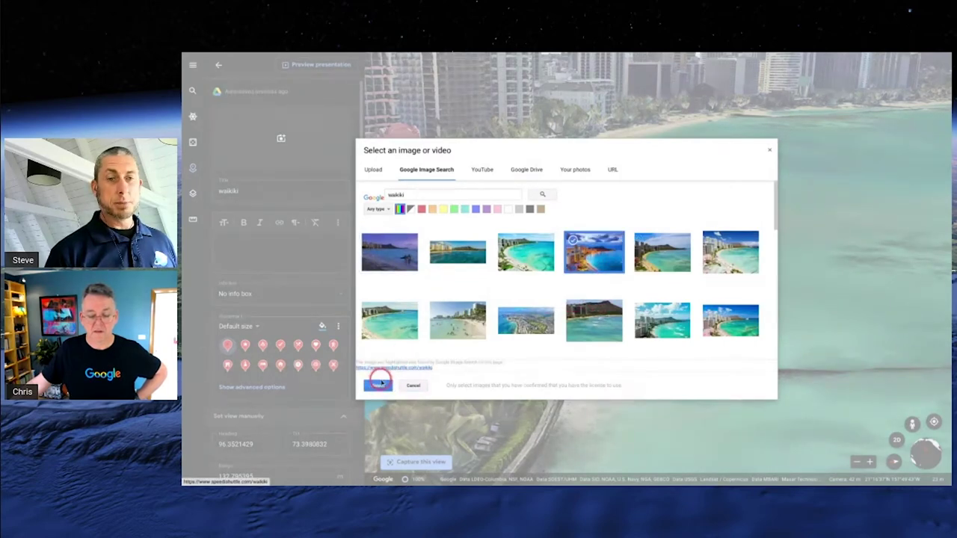
left_click(379, 385)
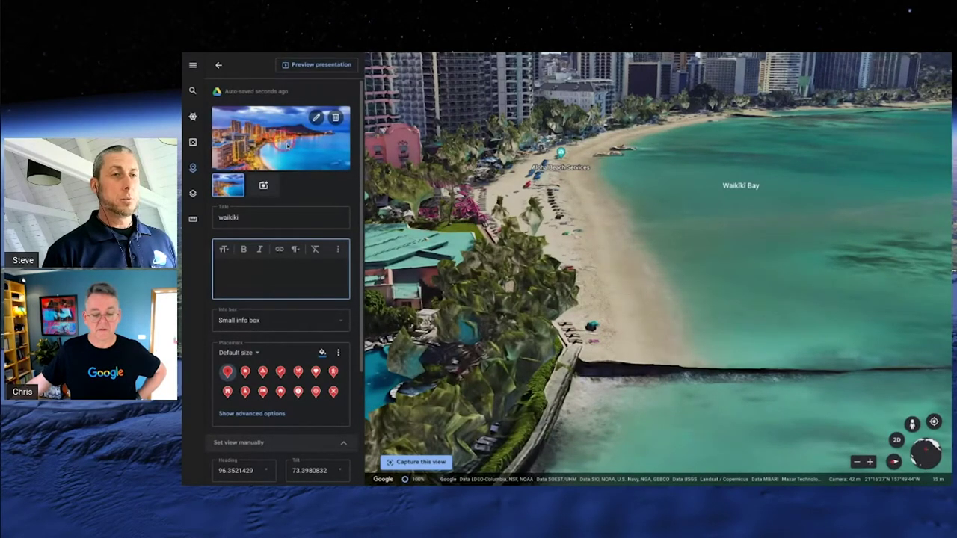
left_click(264, 186)
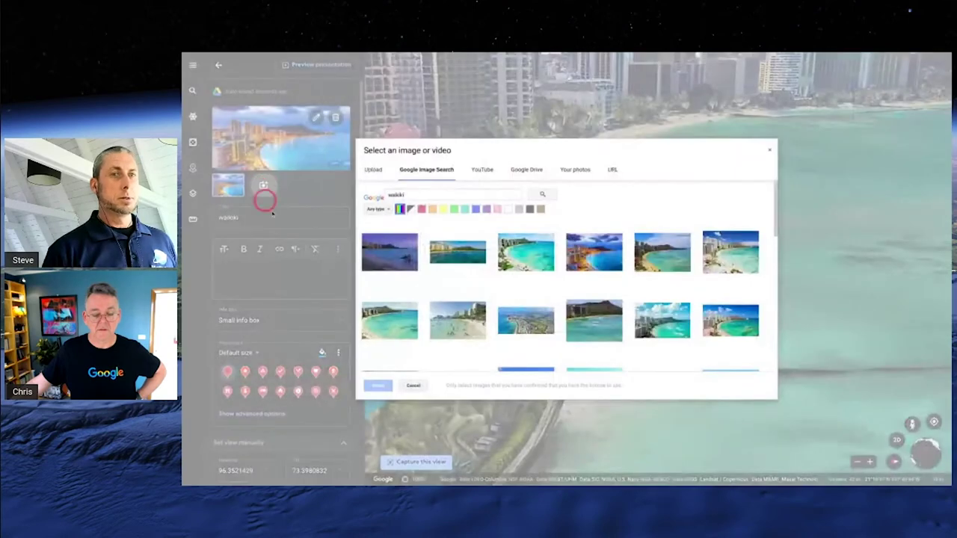
Attach the YouTube video 'Waikiki Beach Walkthrough With Hotel Locations' found by searching 'waikiki'.
left_click(483, 169)
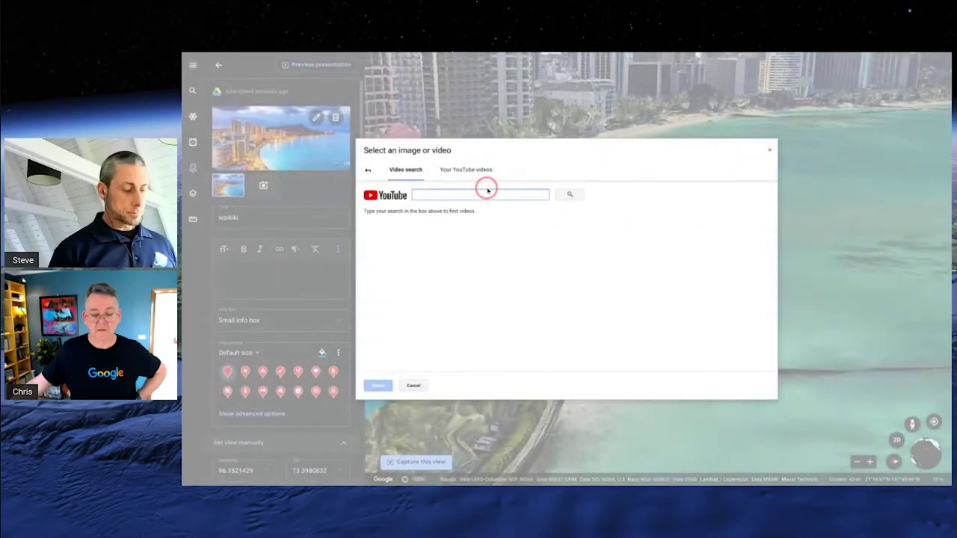
left_click(487, 193)
type("waikiki")
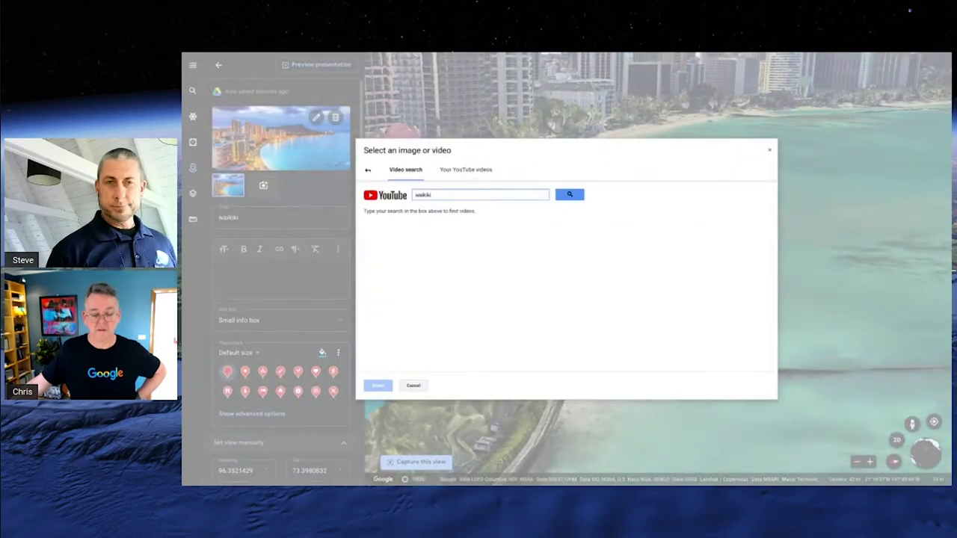
left_click(570, 195)
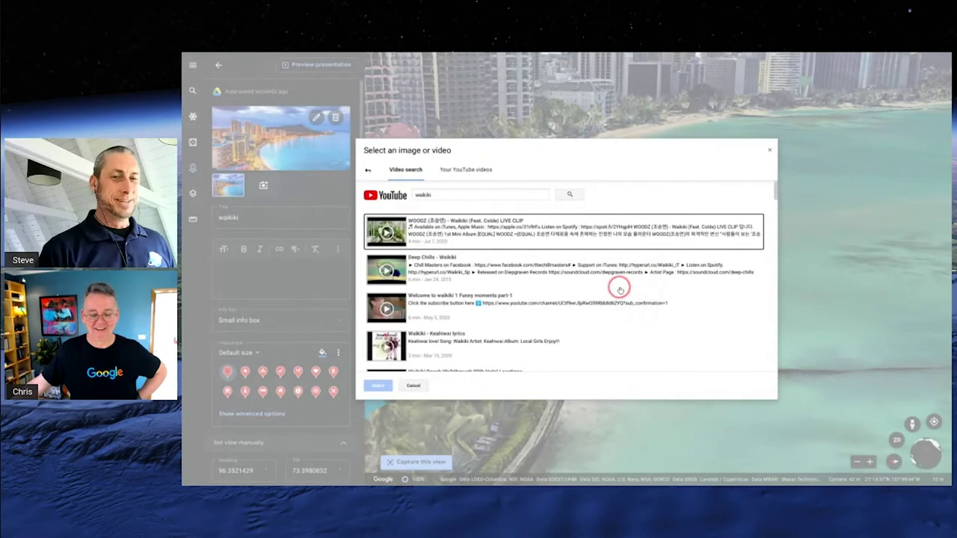
scroll(608, 315, "down", 2)
scroll(609, 315, "down", 3)
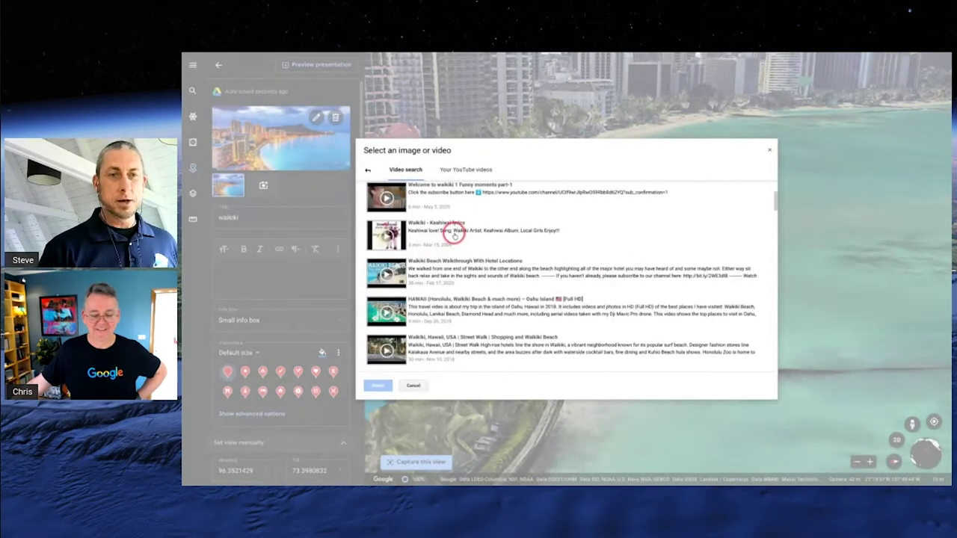
left_click(474, 262)
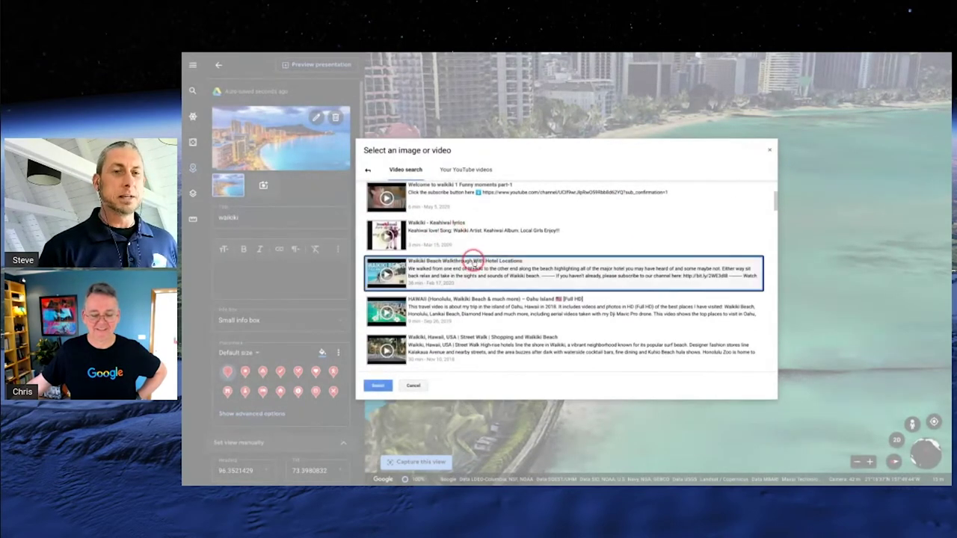
left_click(383, 386)
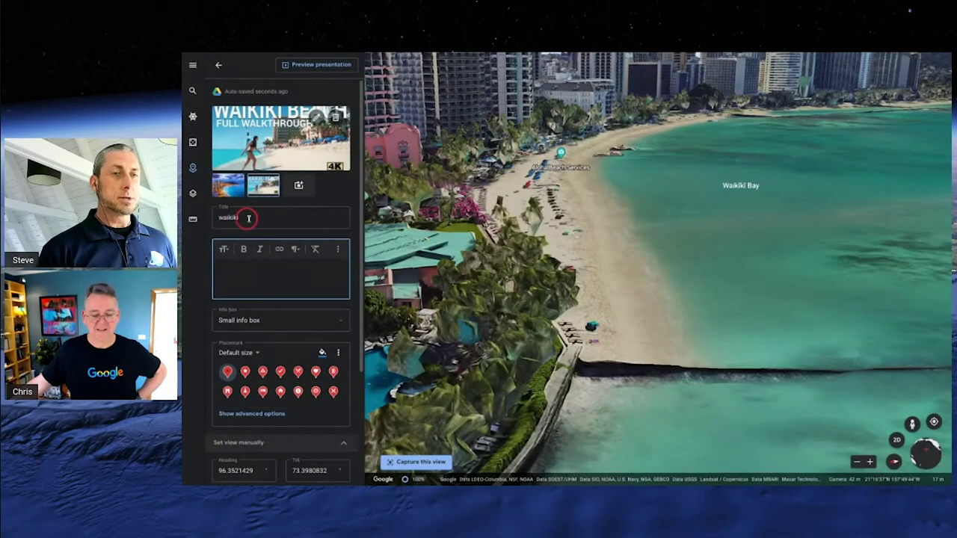
Retitle the slide 'waikiki Beach' and start the description with 'Lets put'.
left_click(307, 210)
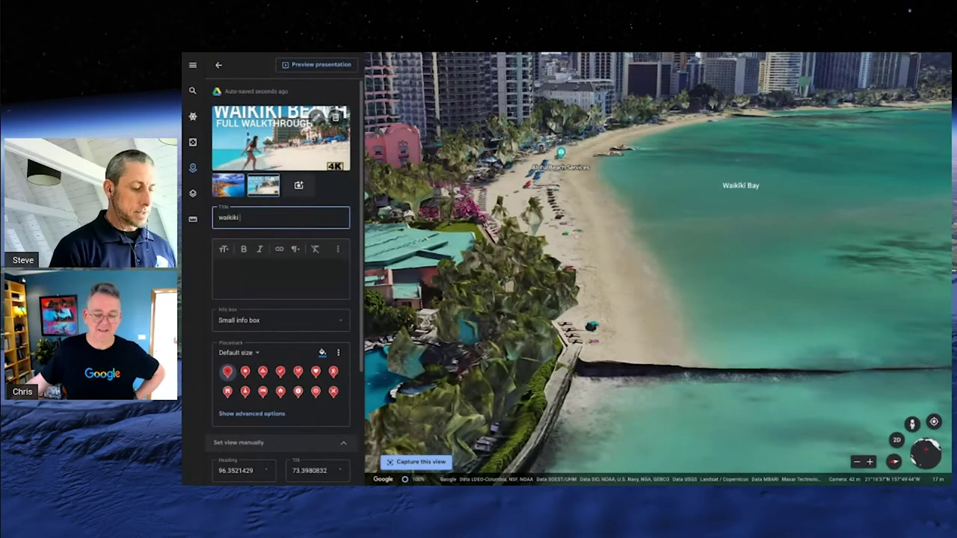
type("Beach")
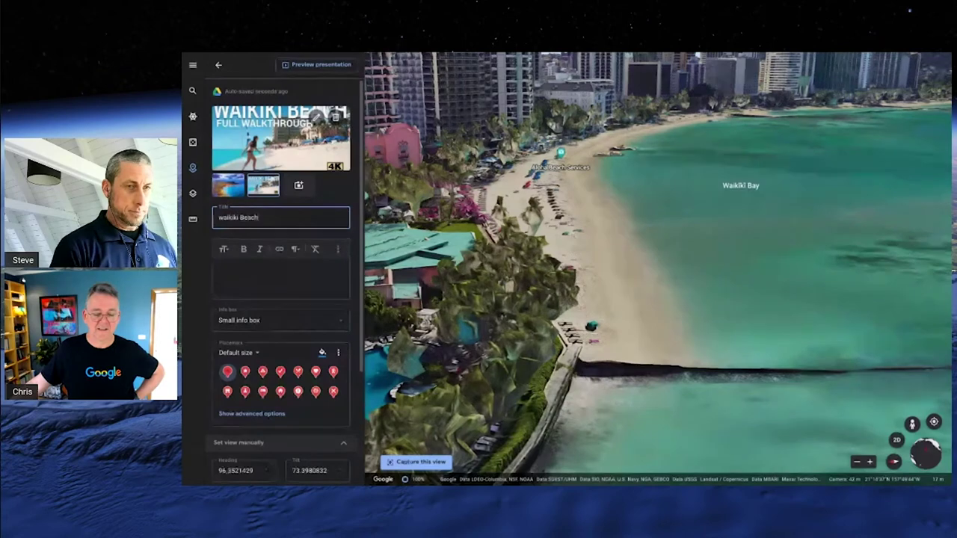
left_click(287, 251)
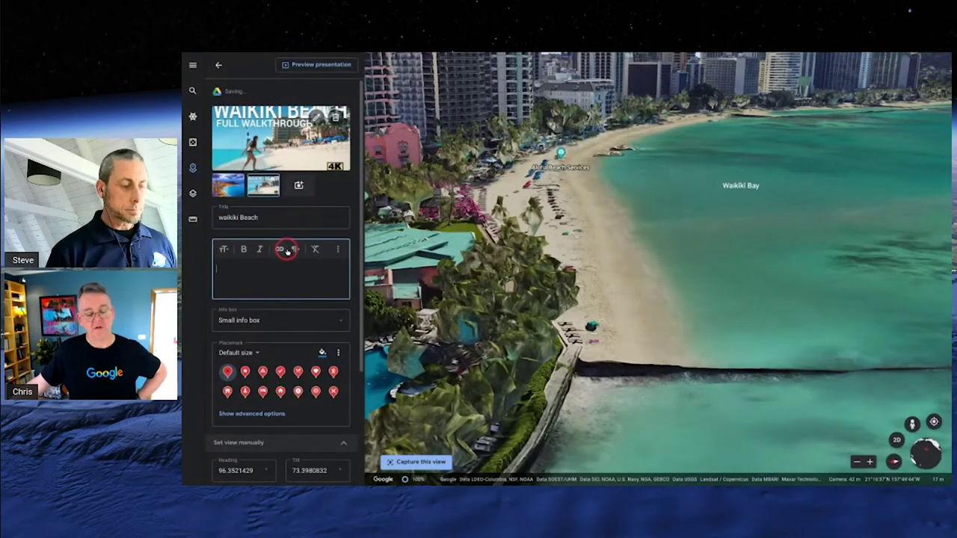
type("Lets put")
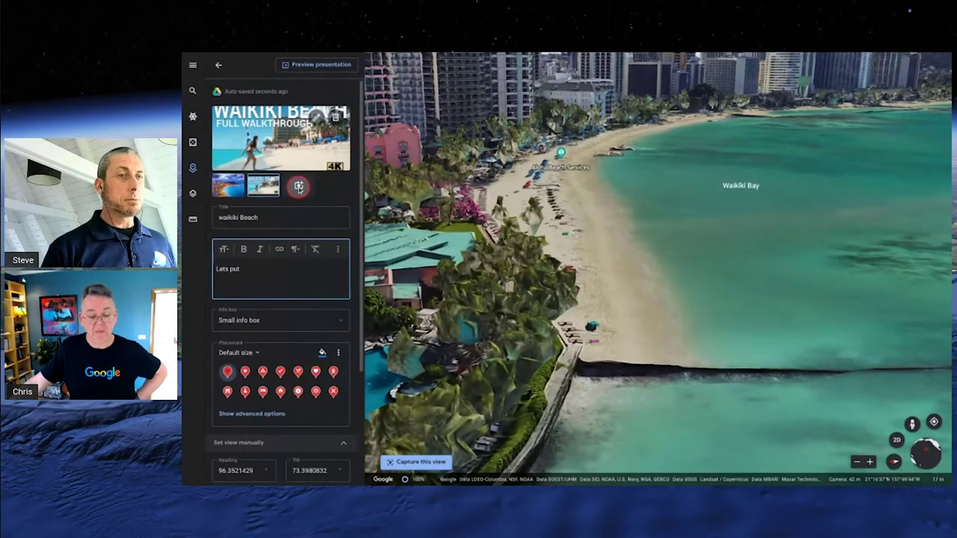
Close the stray media picker and continue the description 'Lets put some info about waikiki her'.
left_click(297, 185)
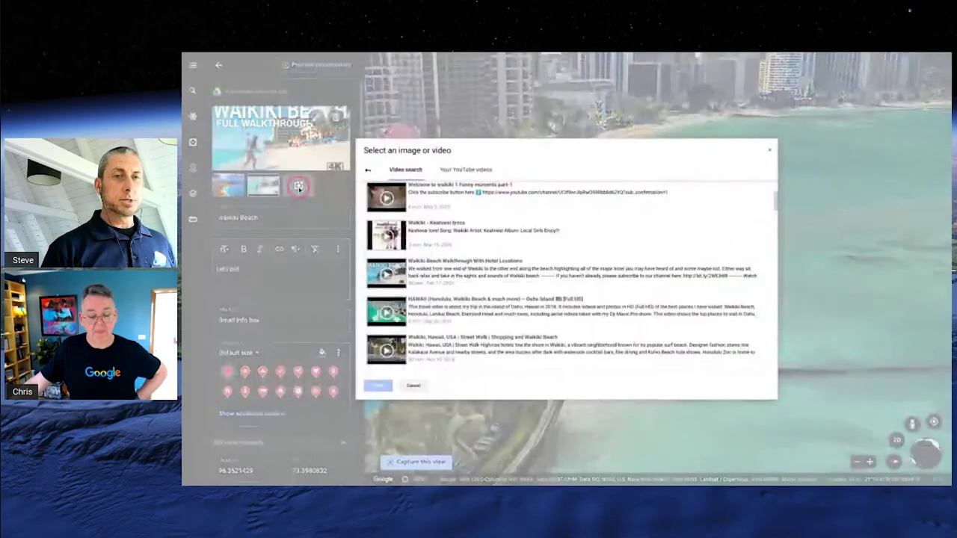
left_click(368, 169)
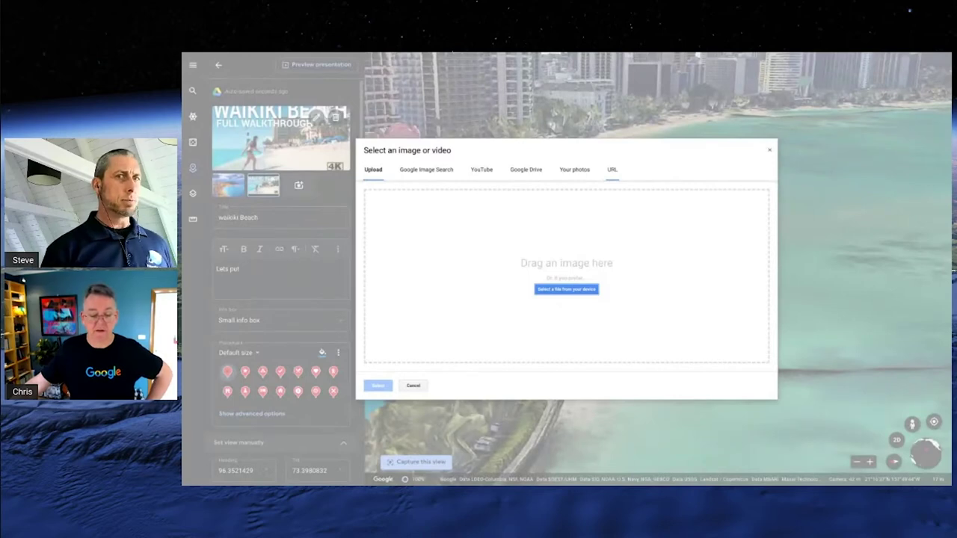
left_click(770, 150)
left_click(253, 270)
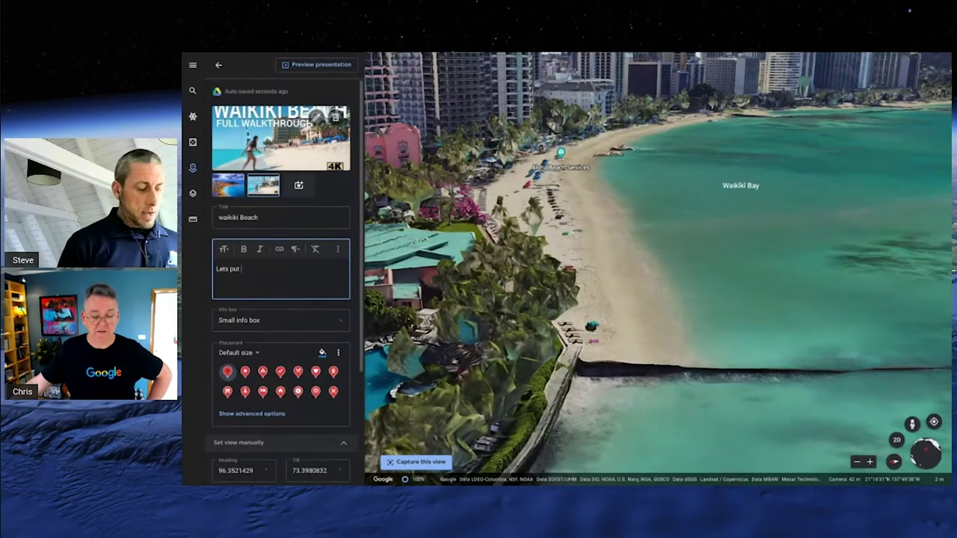
type("some info about wa")
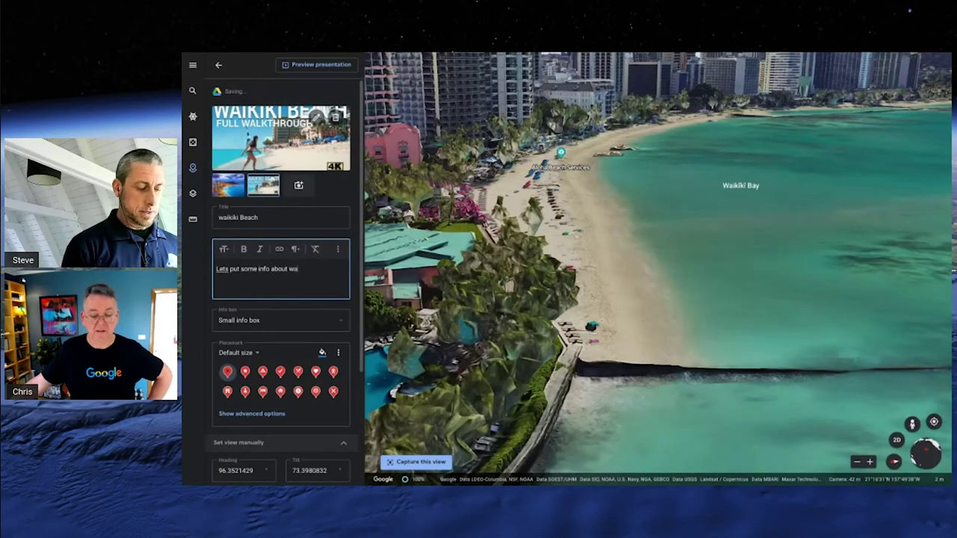
type("ikiki here")
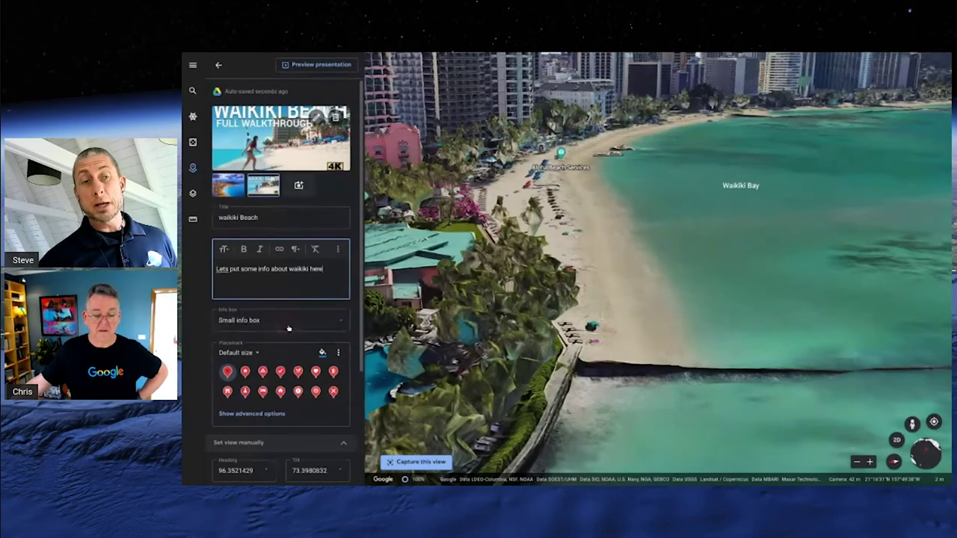
Keep the placemark's info box at the small size.
left_click(341, 320)
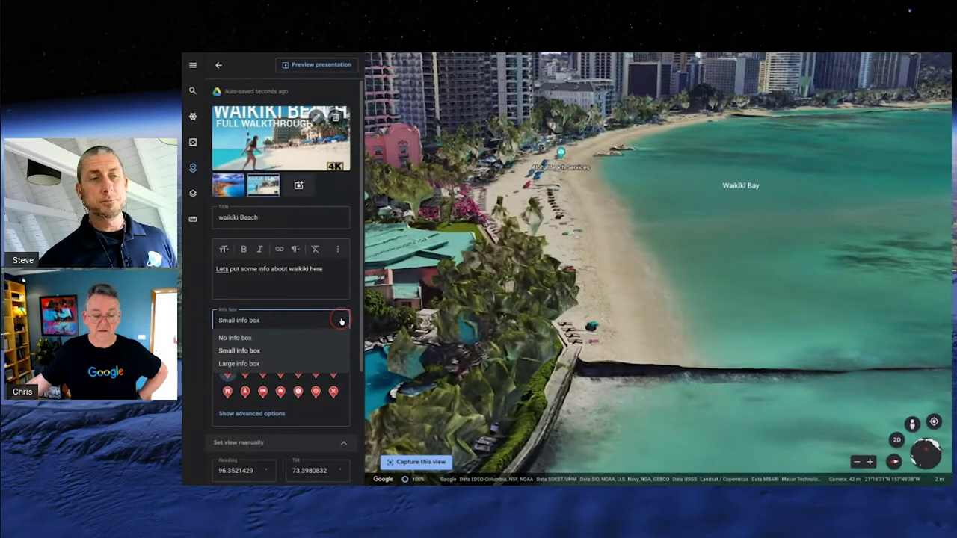
left_click(267, 351)
scroll(356, 274, "down", 2)
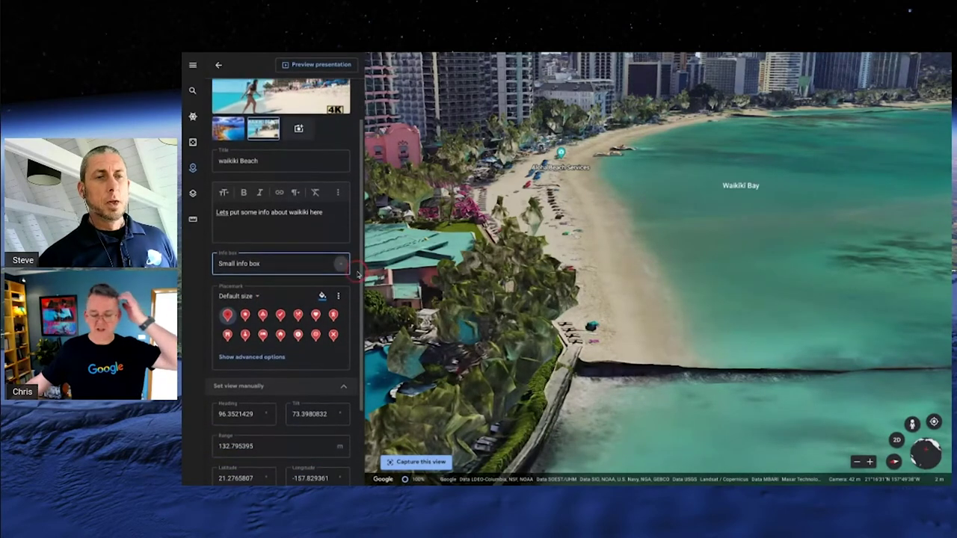
scroll(358, 275, "down", 1)
scroll(358, 275, "down", 1)
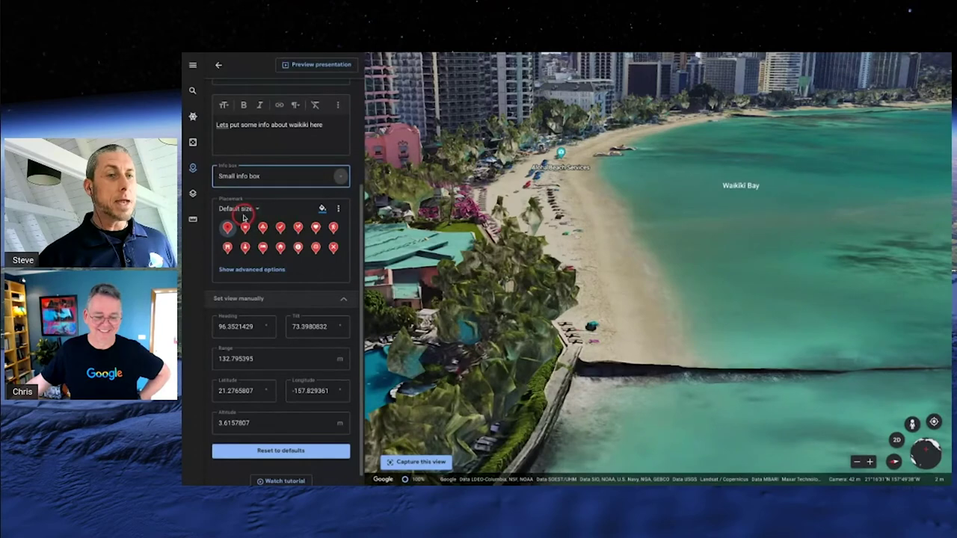
Keep default placemark size, choose the first icon in the second row, and colour it yellow.
left_click(257, 209)
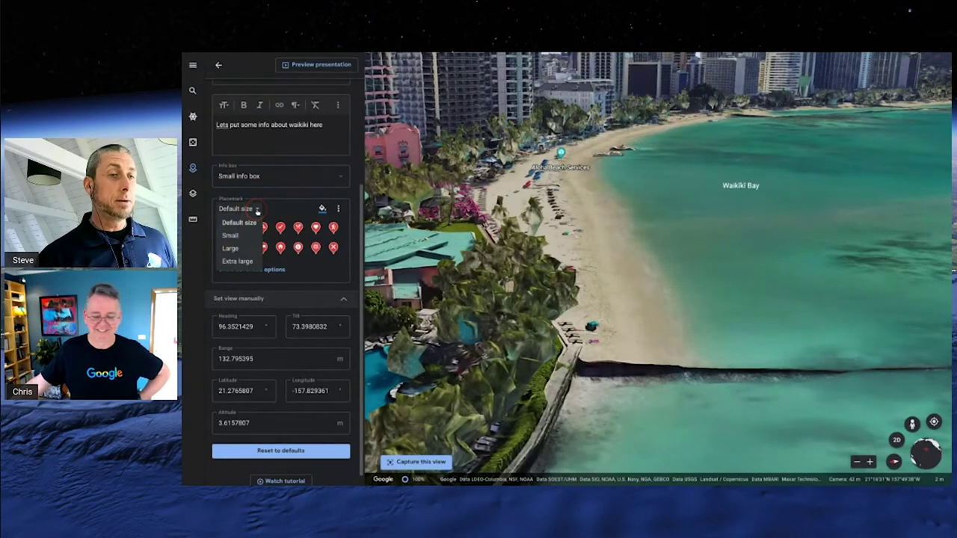
left_click(324, 209)
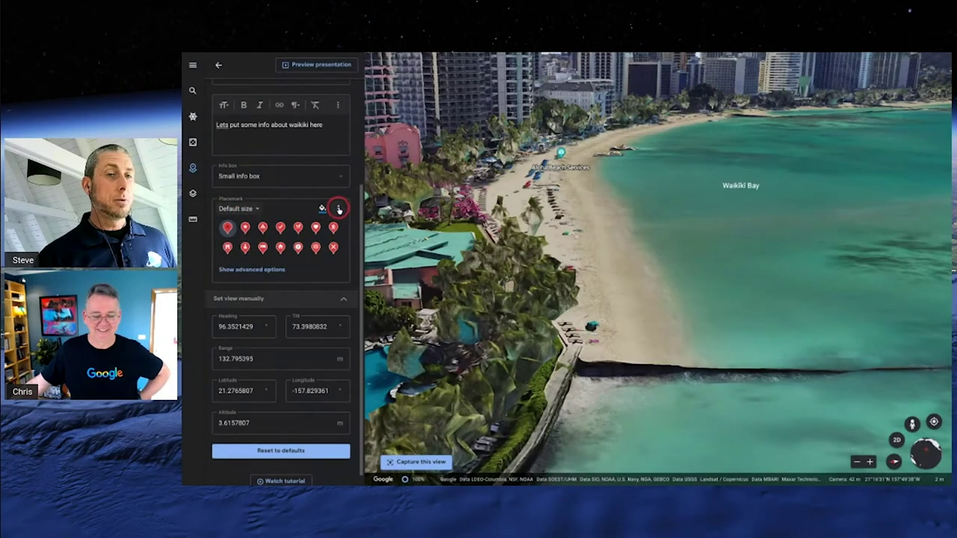
left_click(325, 212)
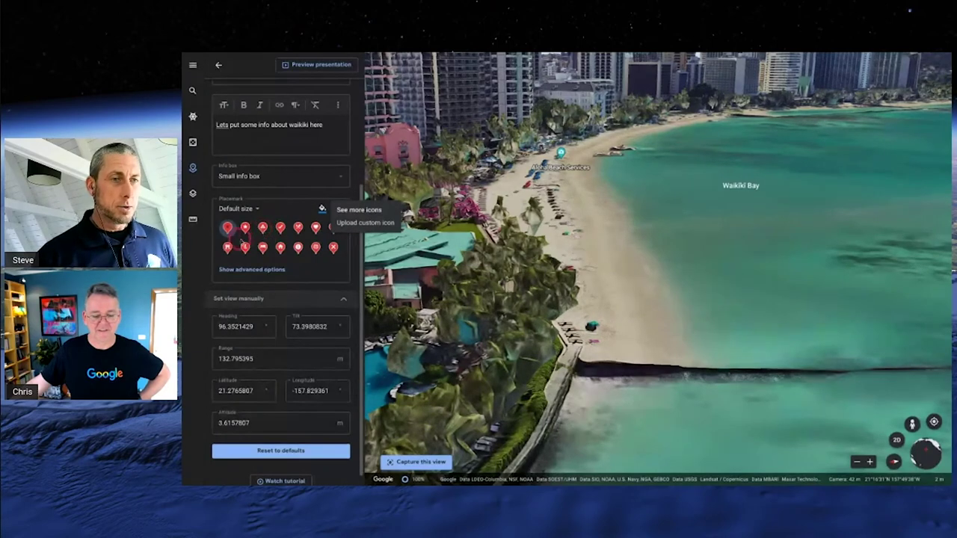
left_click(227, 248)
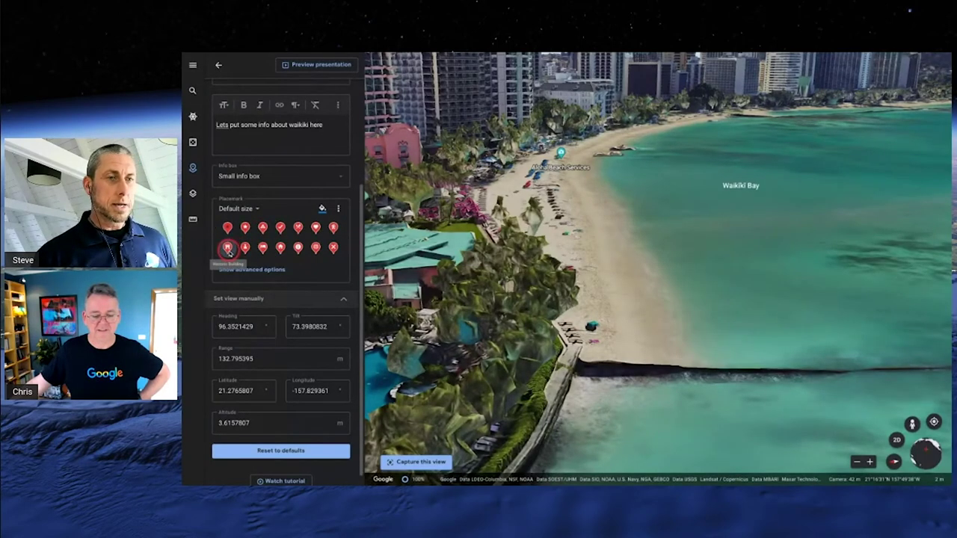
left_click(323, 212)
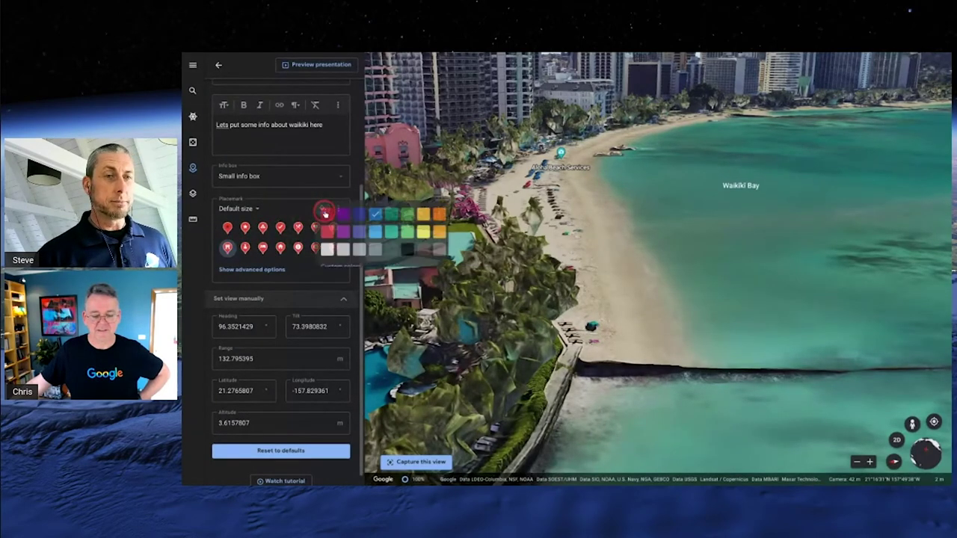
left_click(430, 211)
scroll(207, 288, "down", 1)
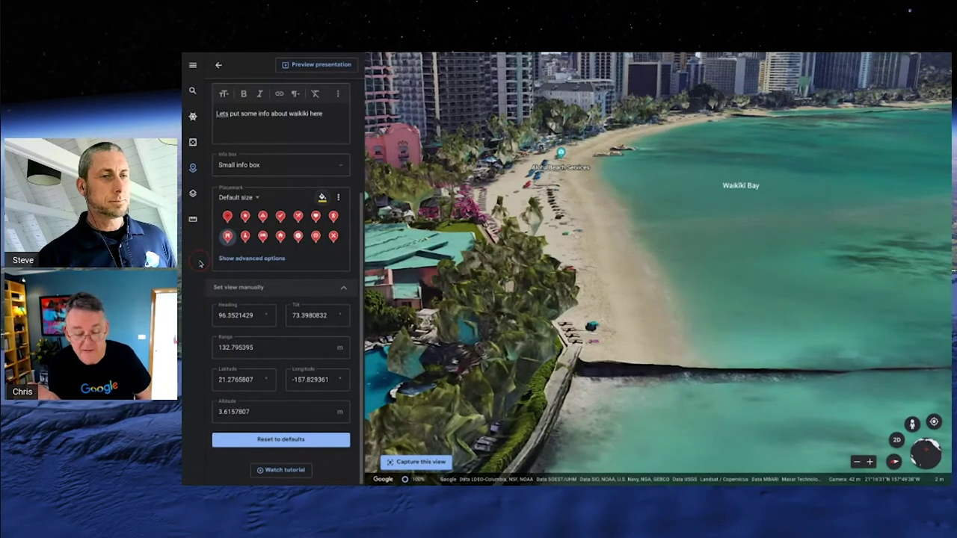
Recapture the Waikiki Beach slide view at heading 91.88, tilt 75.52, range 182.94 m.
left_click_drag(330, 316, 288, 318)
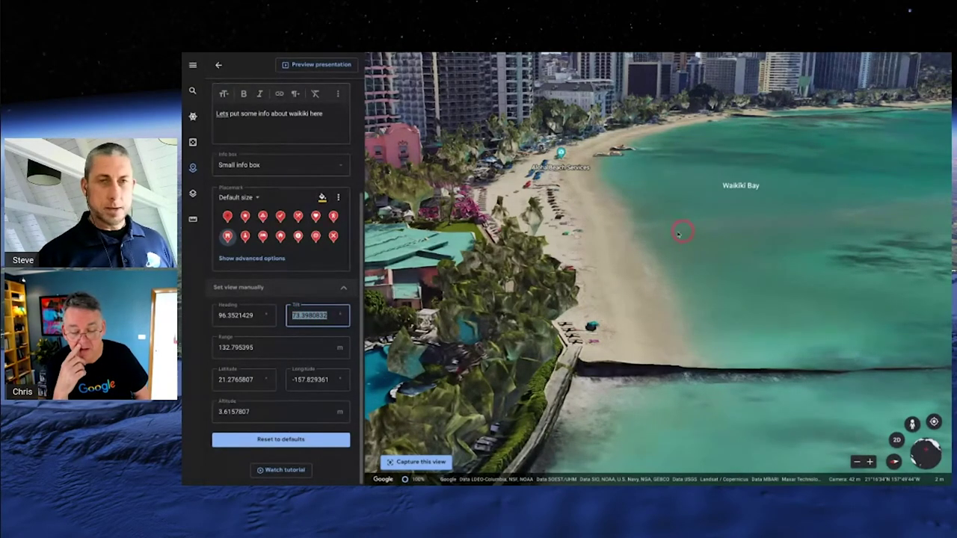
scroll(671, 229, "down", 3)
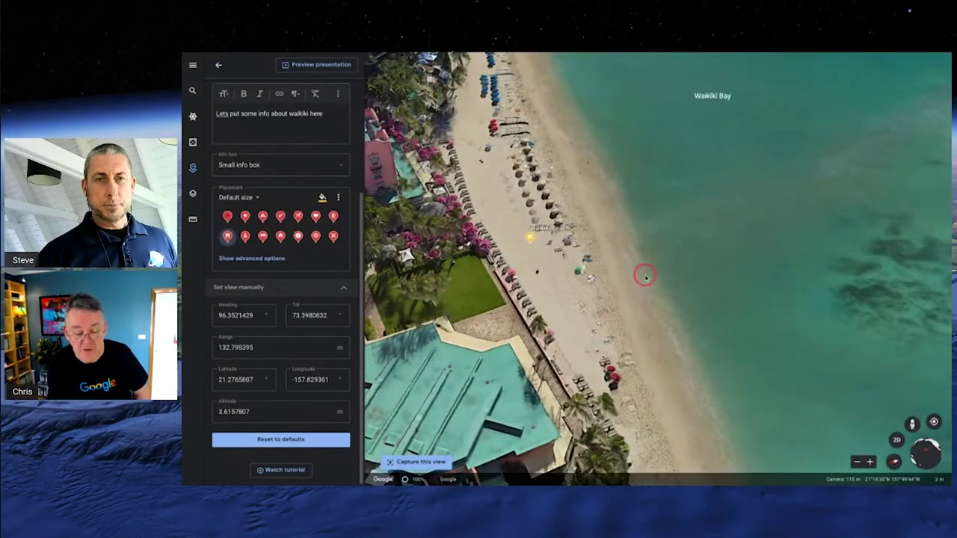
left_click(438, 464)
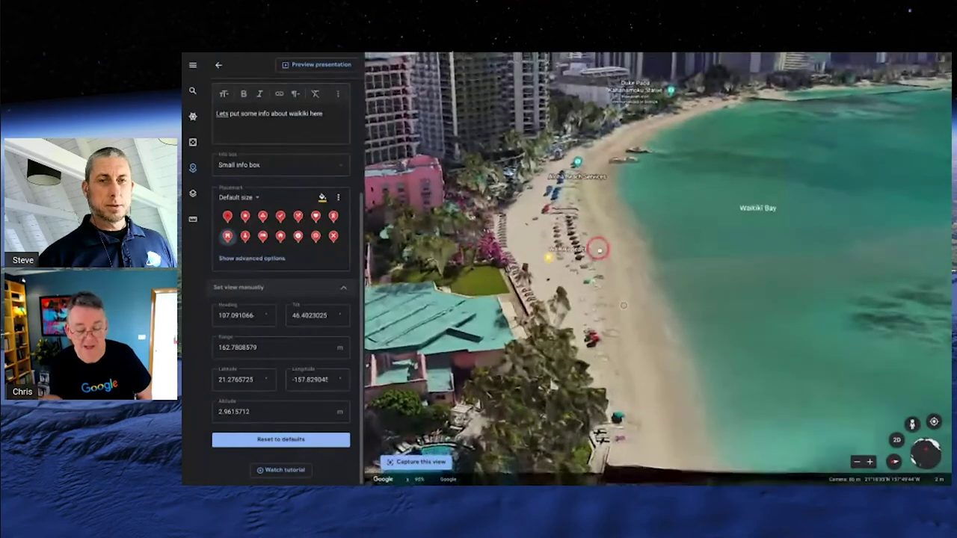
left_click(417, 463)
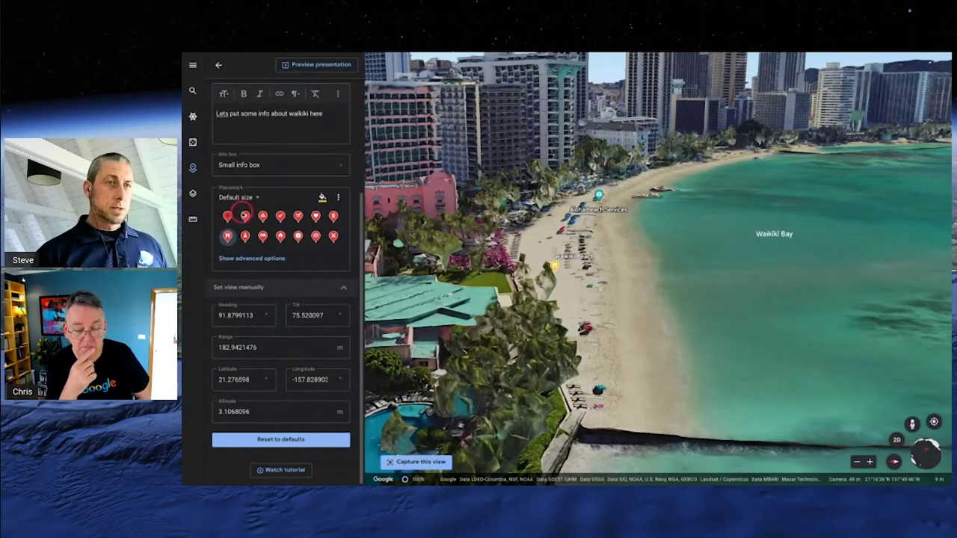
scroll(285, 163, "up", 1)
scroll(286, 163, "up", 3)
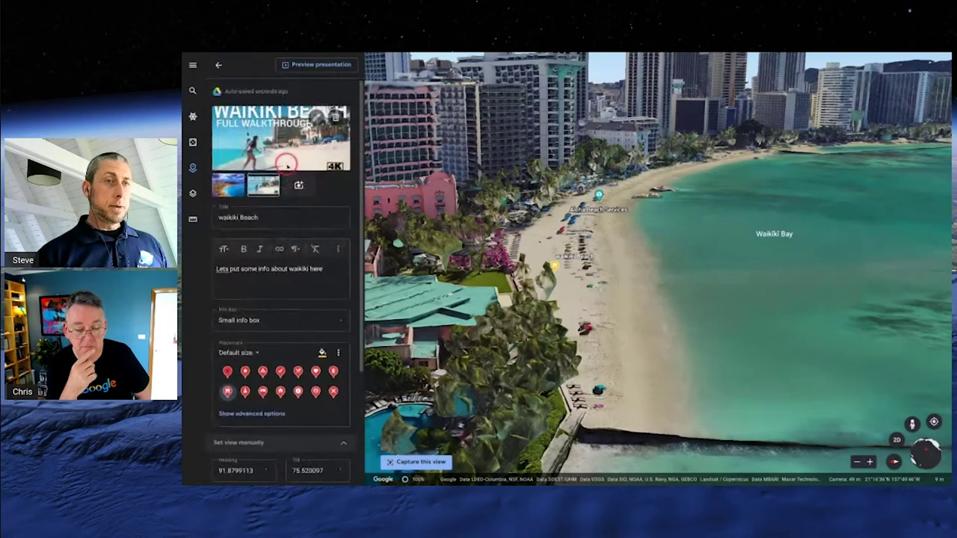
left_click(328, 66)
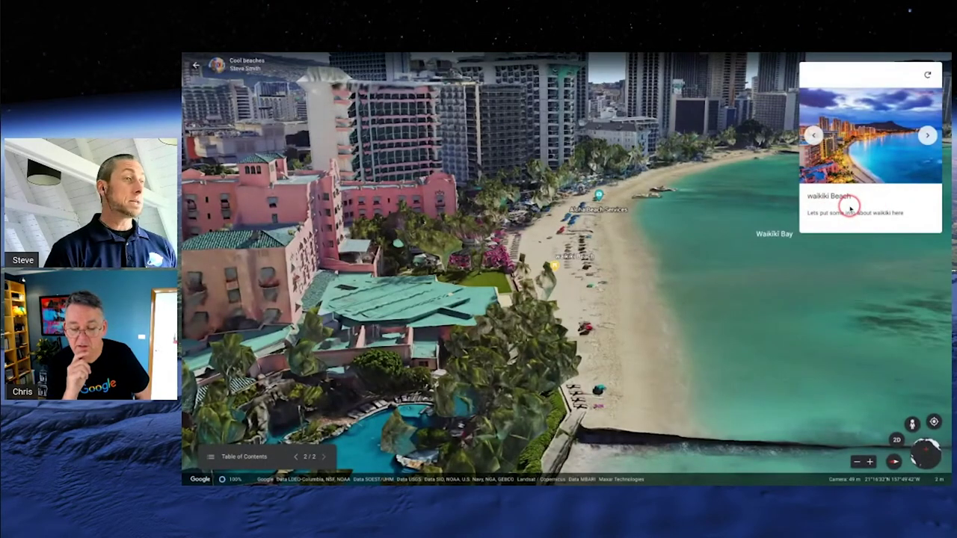
left_click(927, 137)
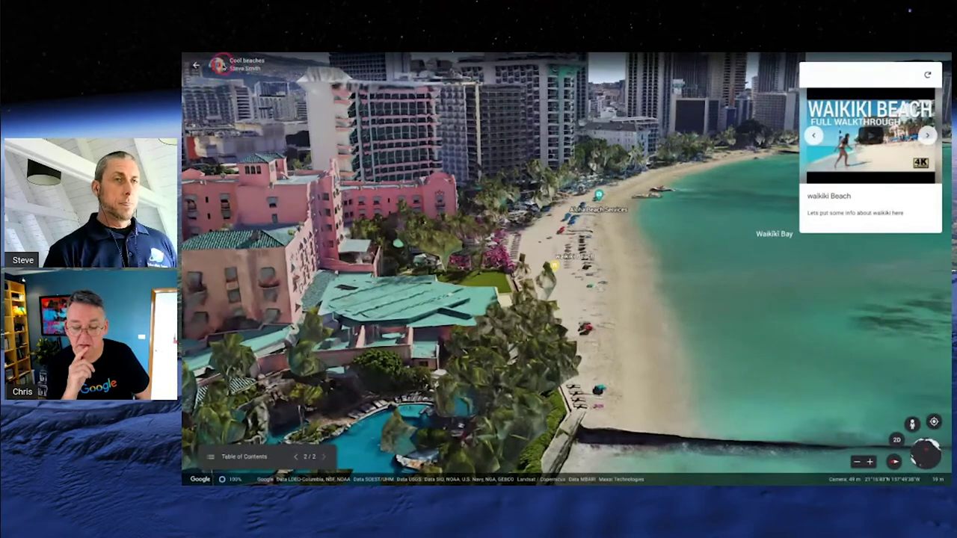
left_click(196, 66)
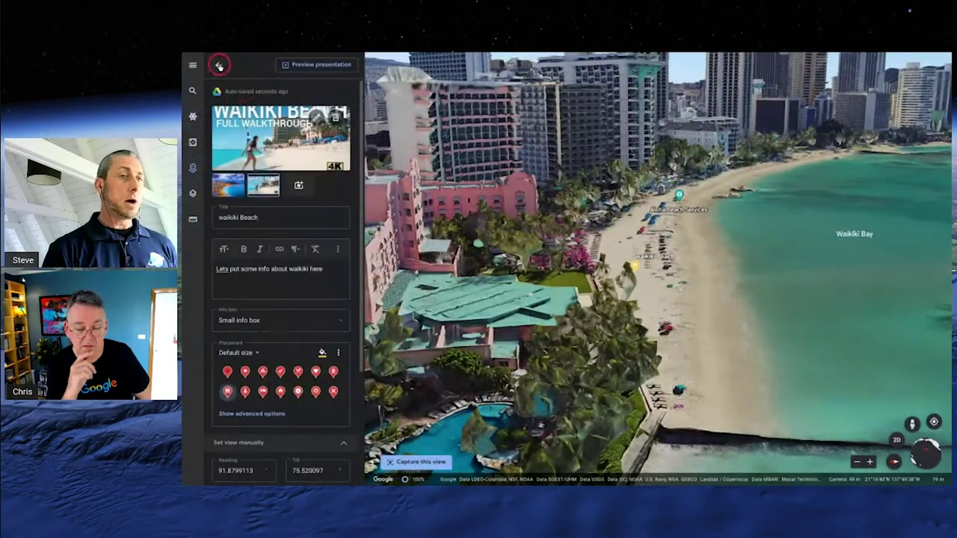
Return to the Cool beaches project list and search for 'bondi' in place of the previous query.
left_click(218, 66)
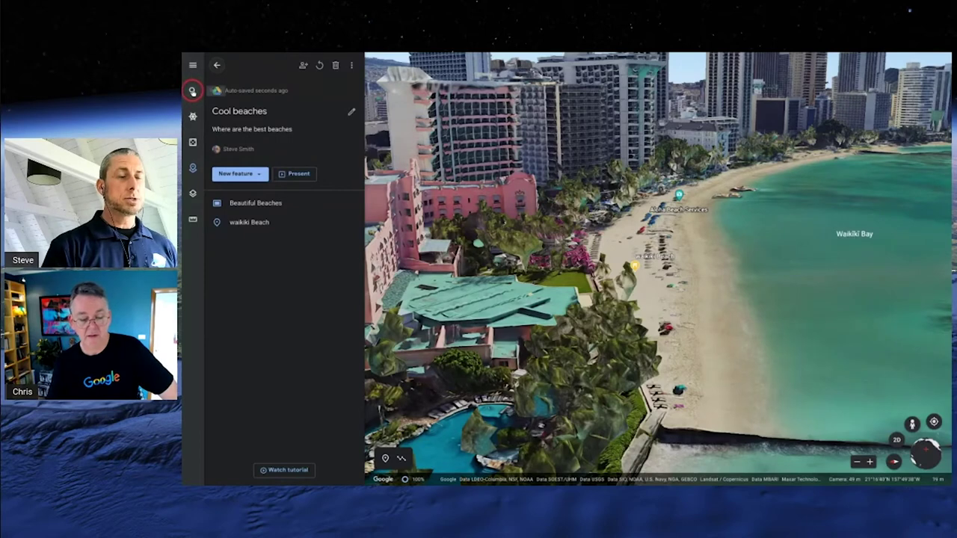
left_click(192, 90)
left_click(283, 66)
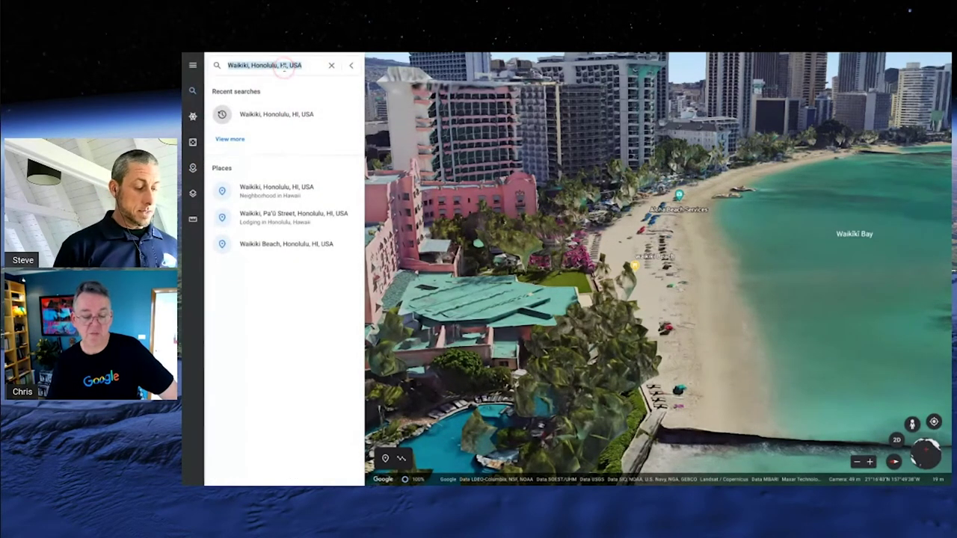
type("bondi")
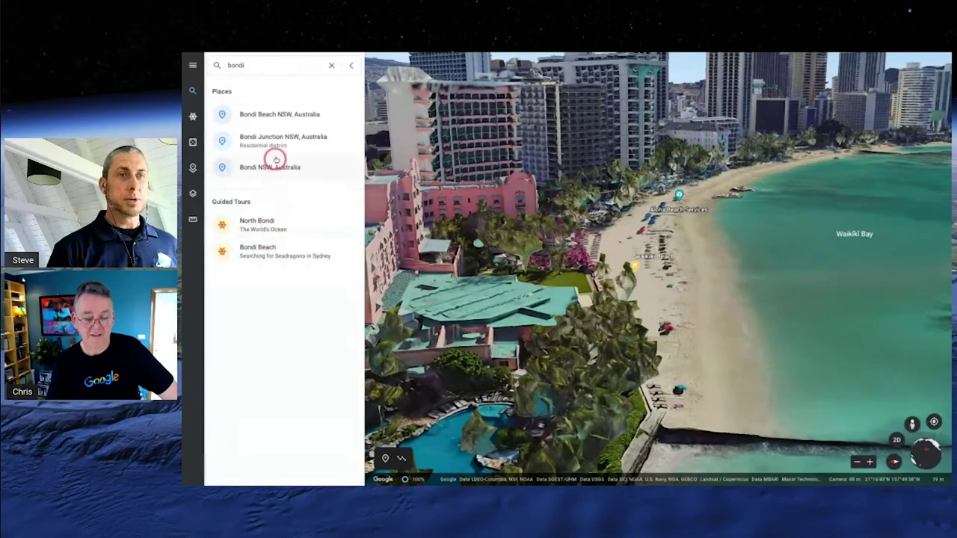
Fly to Bondi Beach NSW, Australia and zoom in close over the sand and surf.
left_click(275, 114)
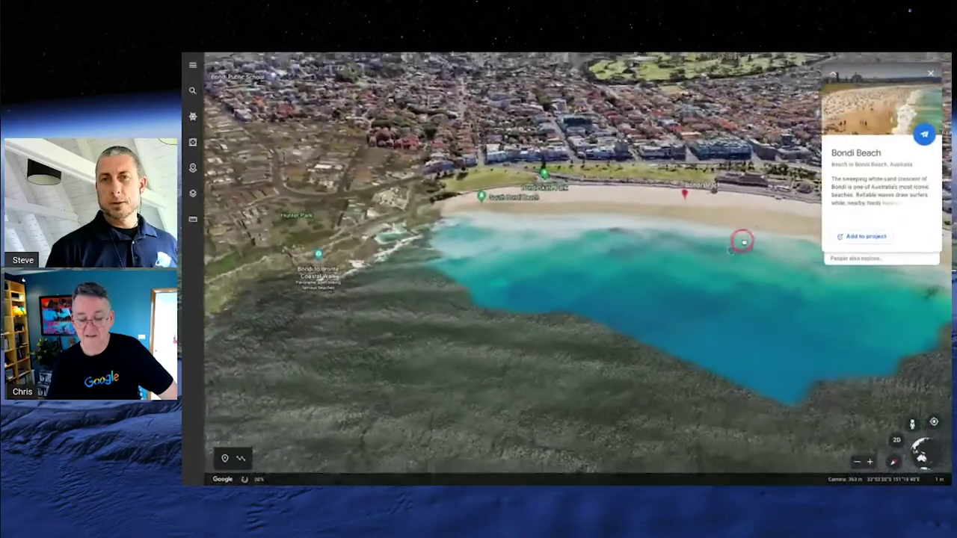
scroll(740, 239, "up", 5)
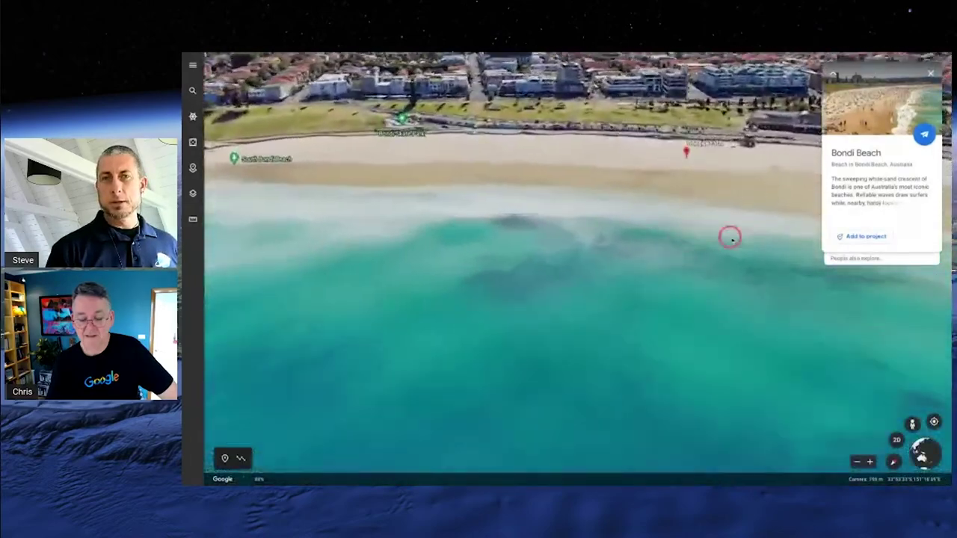
scroll(730, 209, "up", 5)
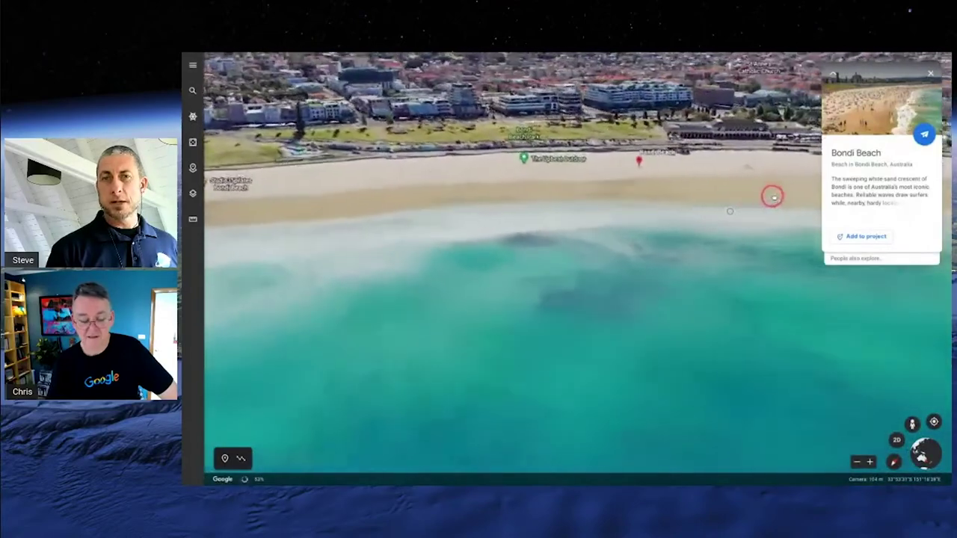
scroll(772, 197, "up", 5)
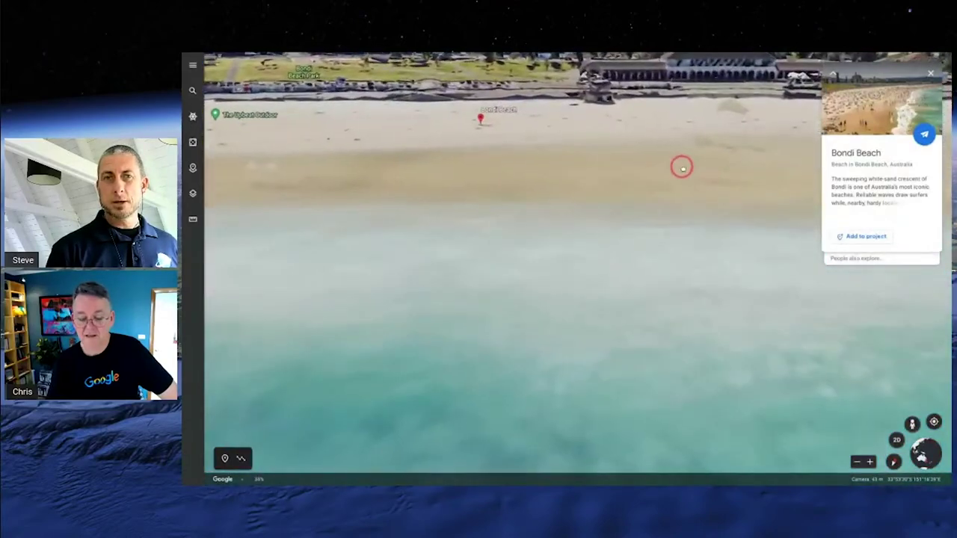
scroll(682, 167, "up", 2)
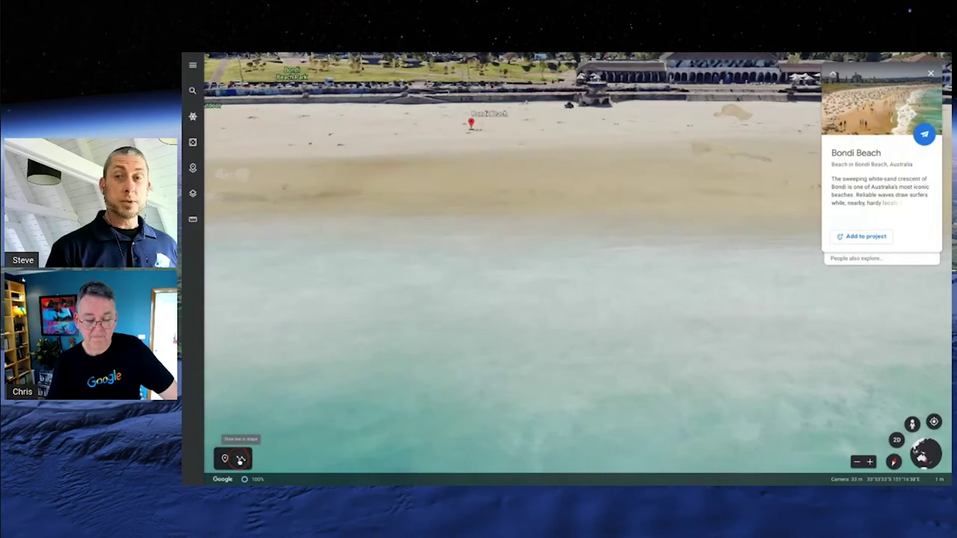
Save Bondi Beach as a placemark in the Cool beaches project.
left_click(224, 458)
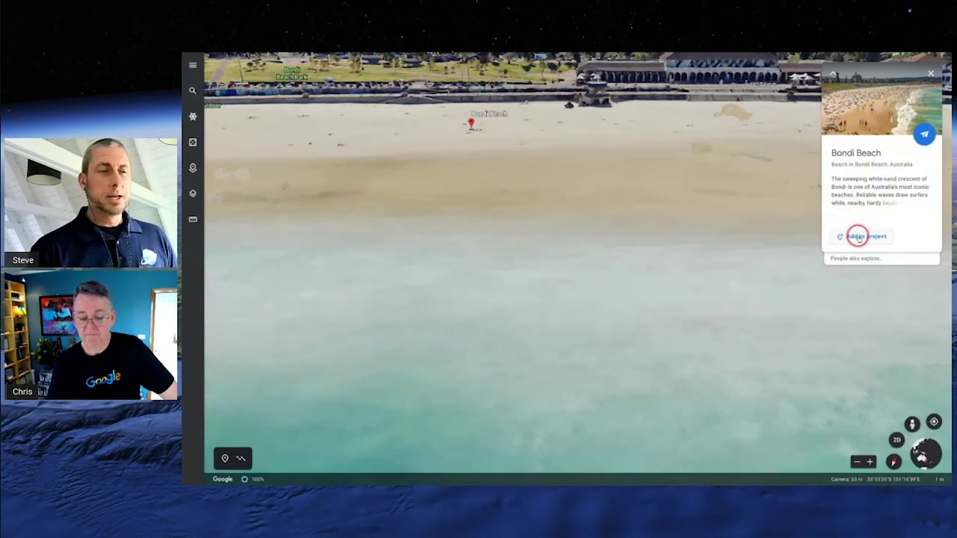
left_click(857, 236)
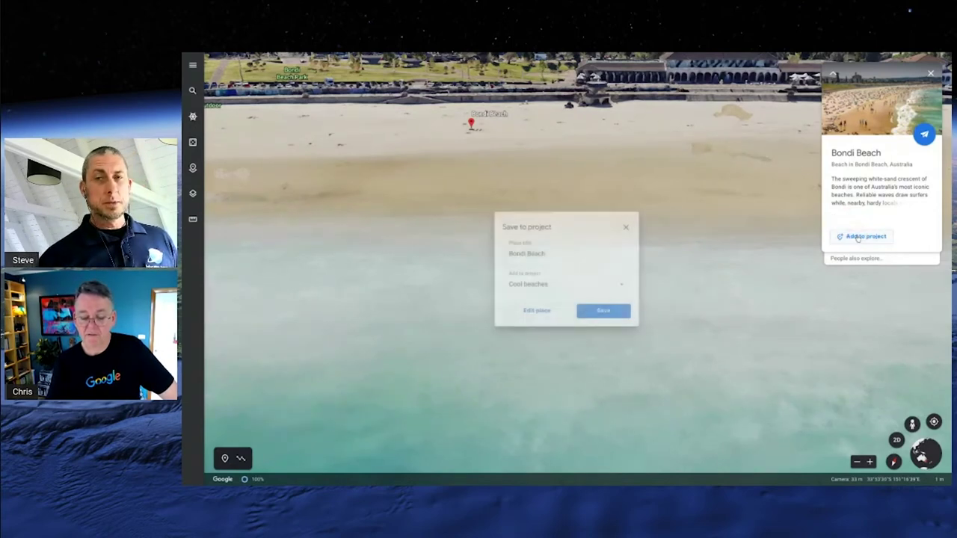
left_click(592, 311)
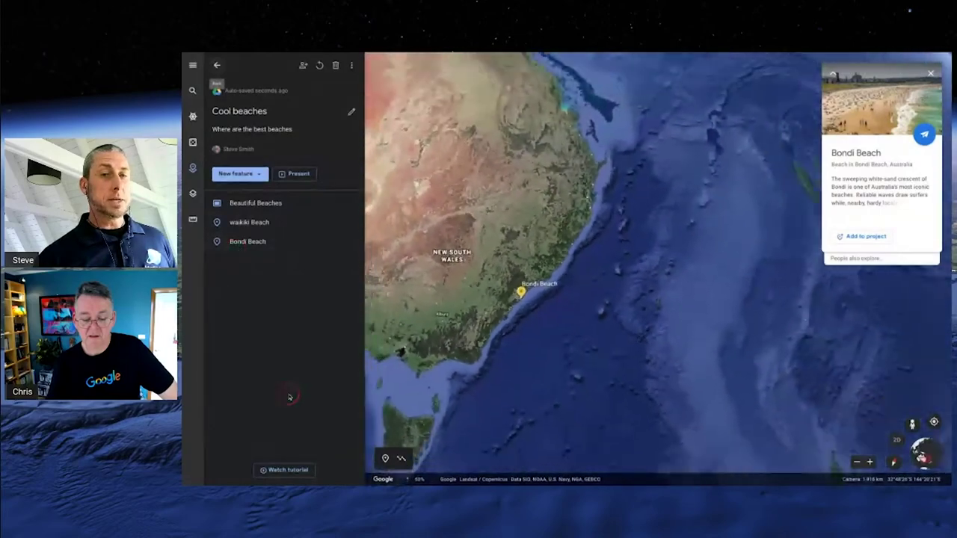
left_click(258, 244)
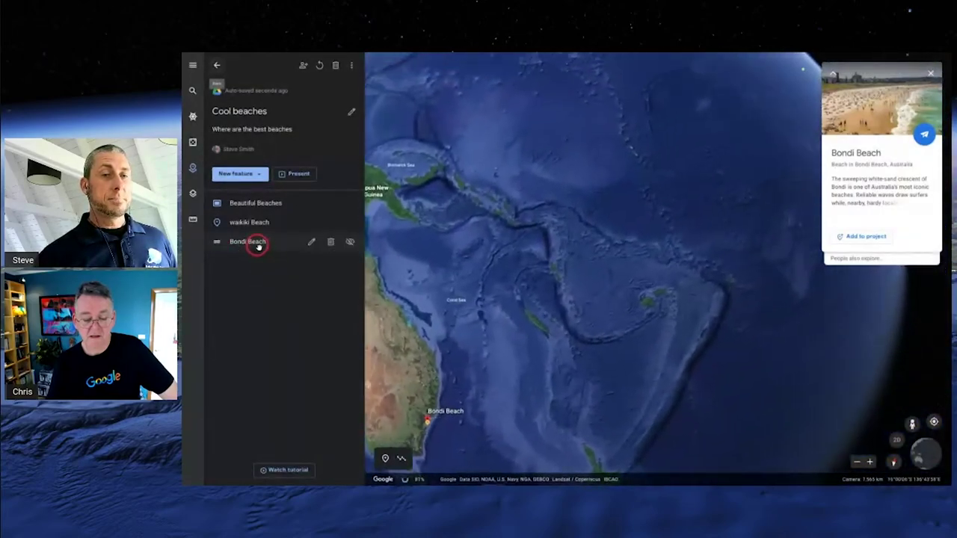
Set Bondi Beach's view along the beach (heading -45.47, tilt 70.09) and reveal Street View spots.
left_click(312, 241)
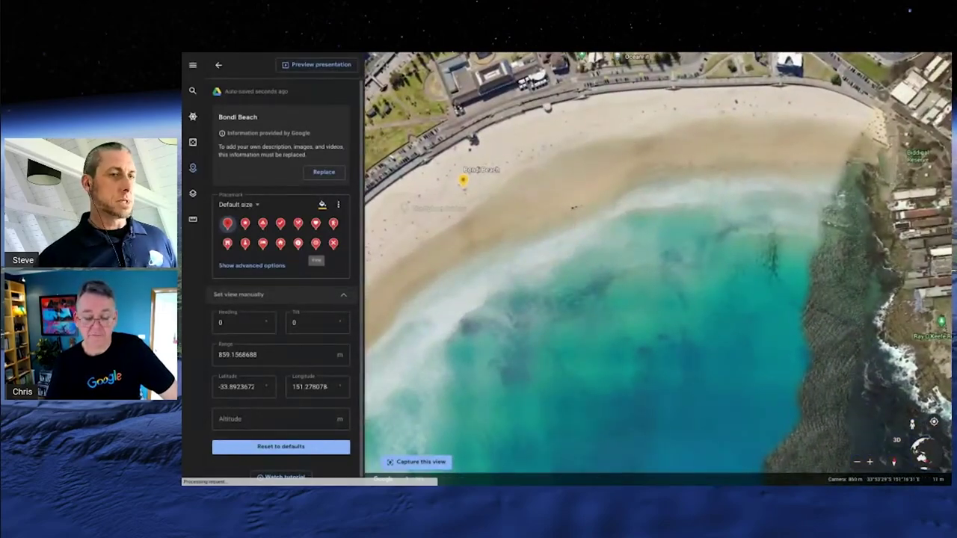
left_click_drag(556, 141, 656, 244)
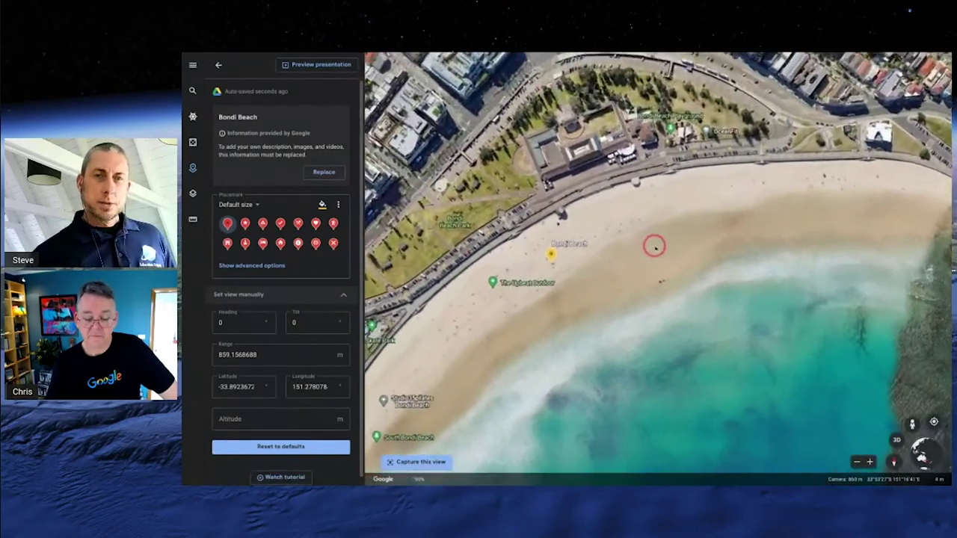
mouse_move(638, 299)
left_mouse_down("shift")
mouse_move(620, 222)
mouse_move(635, 284)
left_mouse_up("shift")
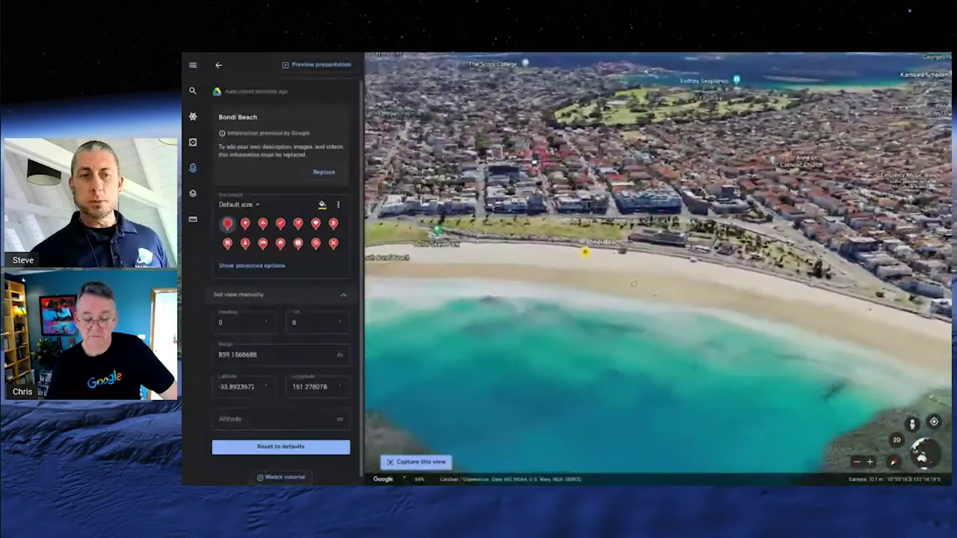
left_click(564, 404)
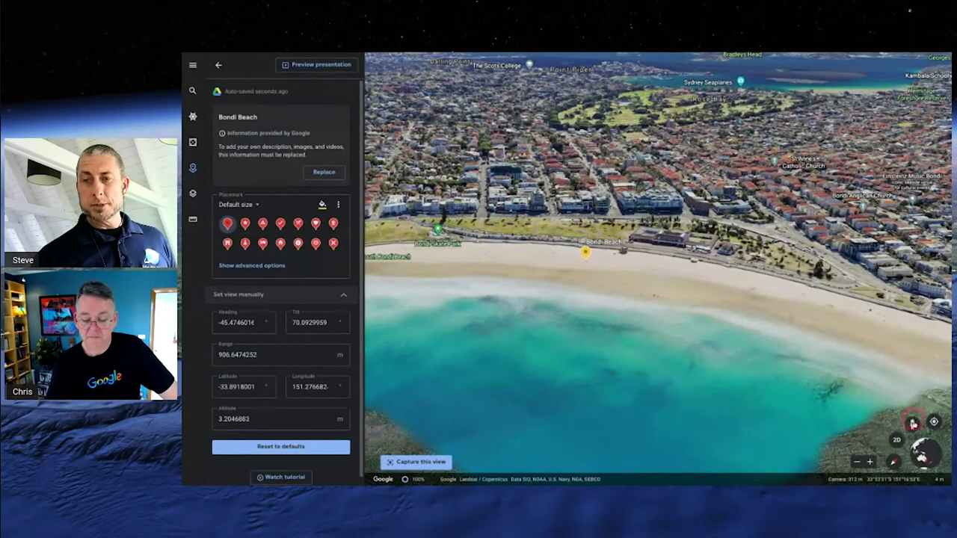
left_click_drag(913, 424, 693, 294)
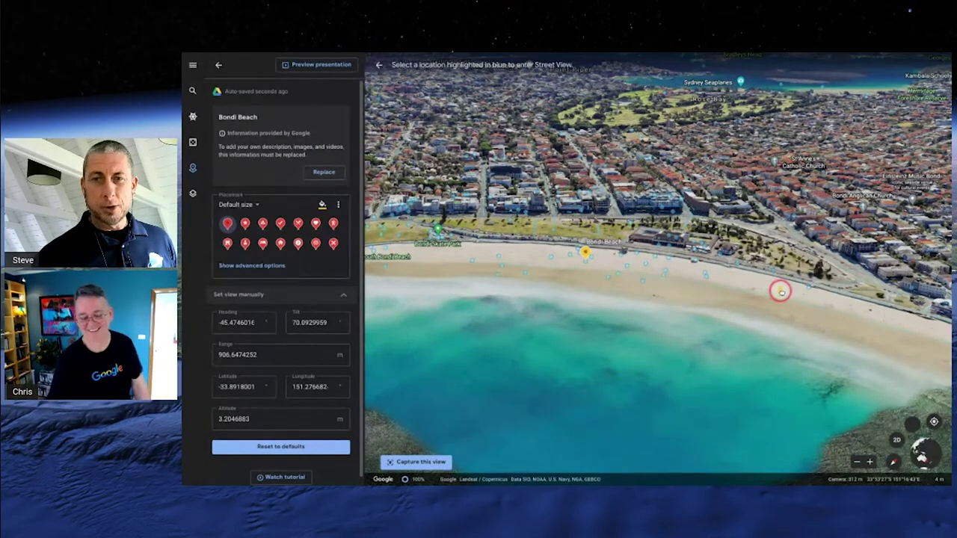
Enter Street View on the sand and capture a first photo sphere view for the placemark.
left_click(780, 291)
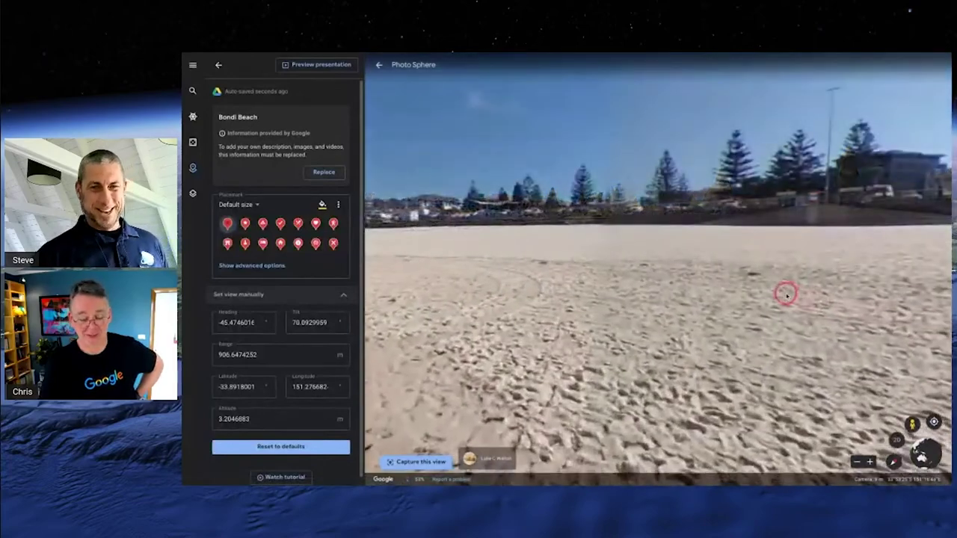
left_click_drag(728, 380, 815, 211)
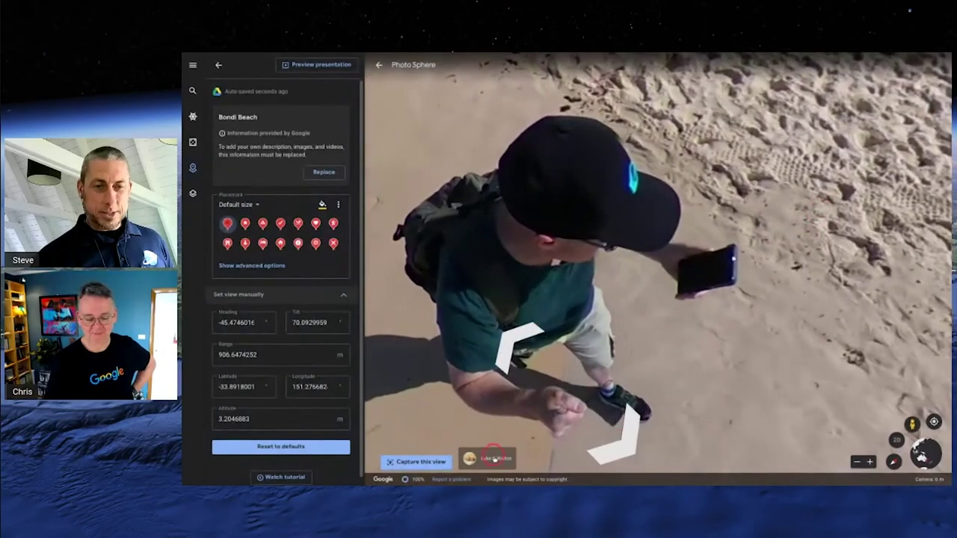
left_click_drag(801, 216, 723, 216)
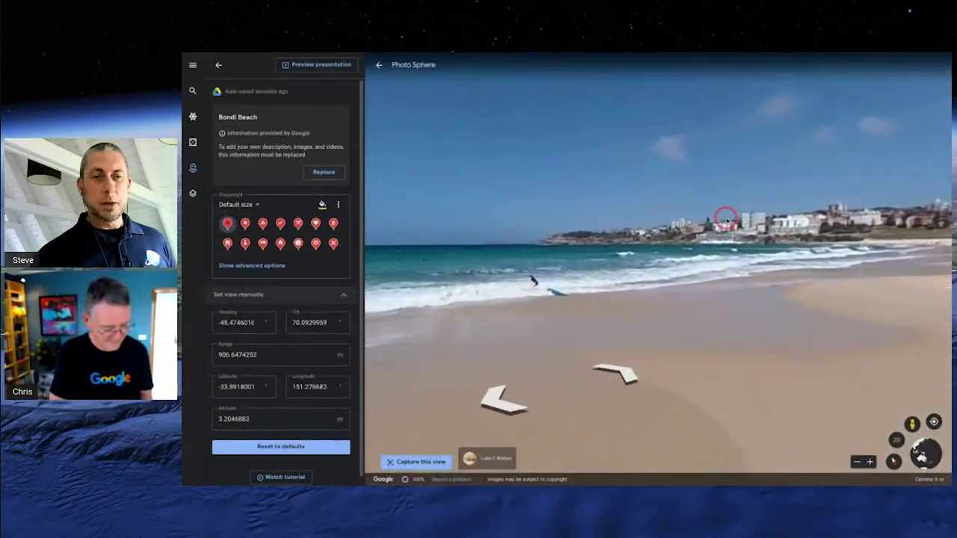
left_click(423, 462)
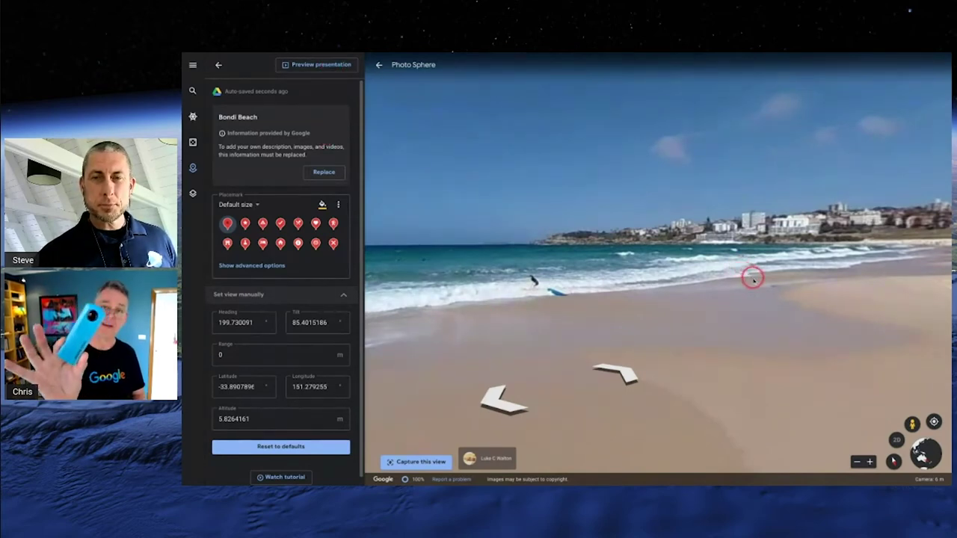
Turn the photo sphere toward the ocean and horizon and capture it (heading 247.76, tilt 78.86).
left_click_drag(755, 278, 598, 113)
left_click_drag(656, 347, 925, 312)
scroll(665, 334, "up", 5)
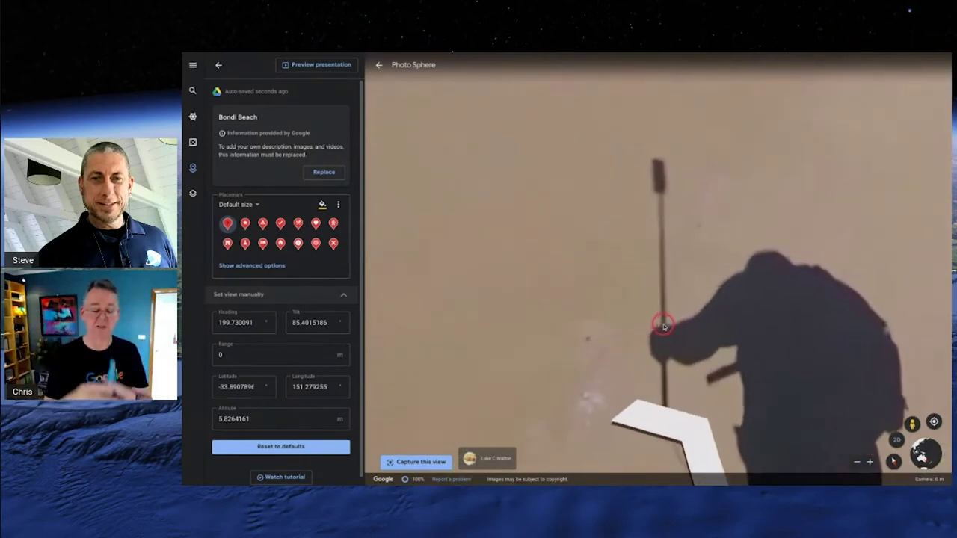
left_click_drag(607, 321, 550, 306)
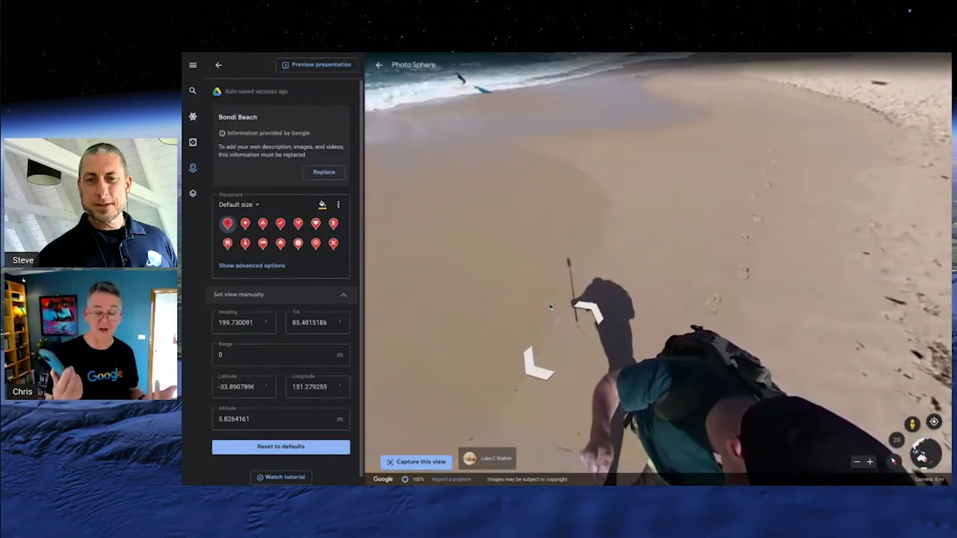
left_click_drag(665, 333, 421, 293)
left_click(410, 462)
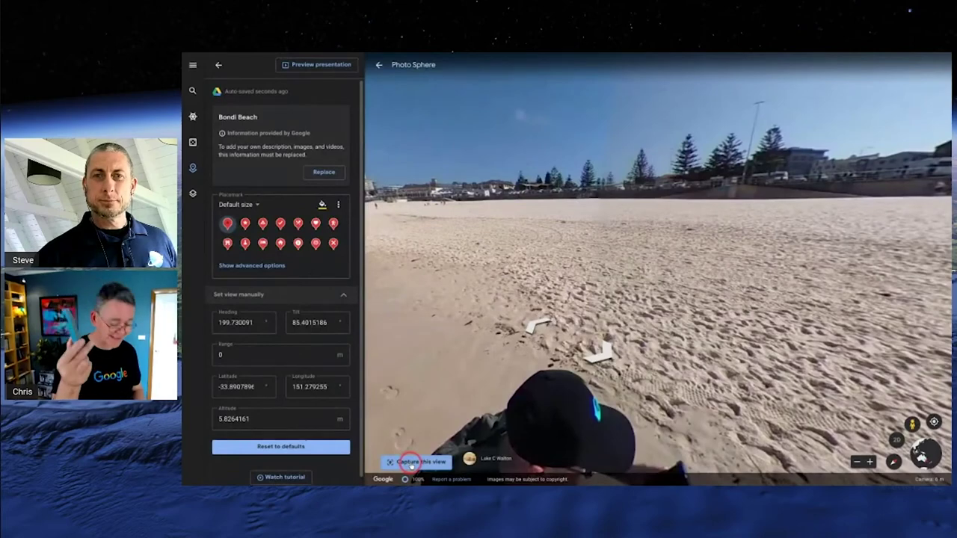
left_click_drag(411, 337, 674, 381)
left_click(419, 462)
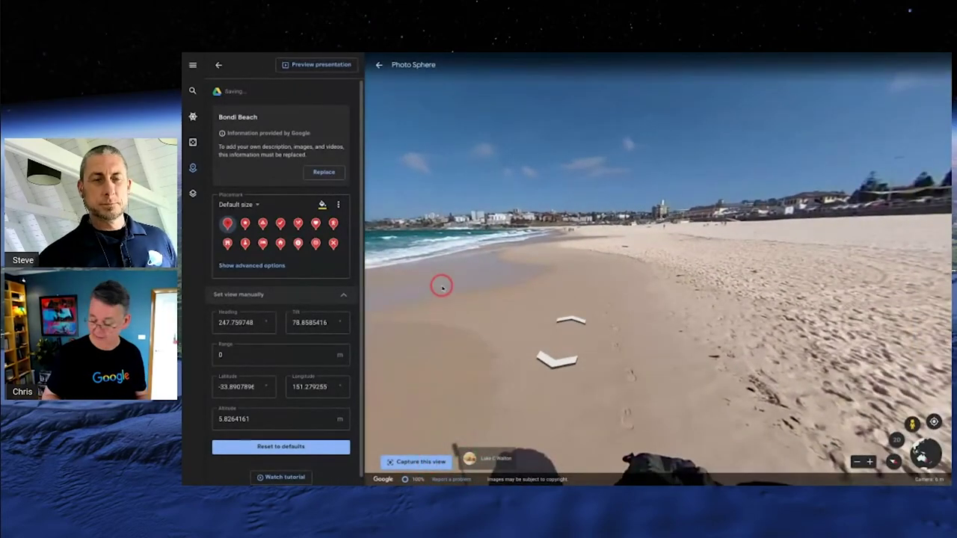
Edit the Bondi Beach placemark and replace Google's info with an editable title and empty description.
left_click(219, 64)
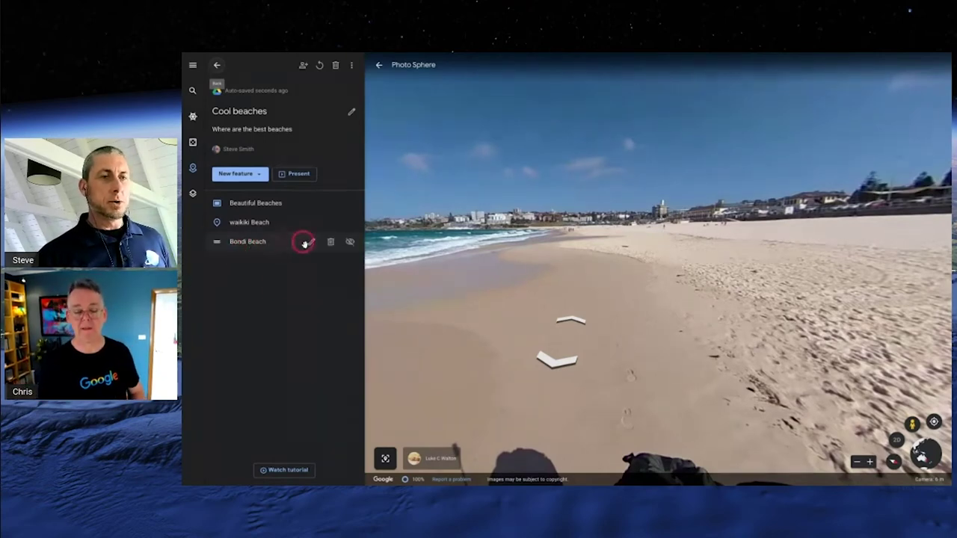
left_click(310, 243)
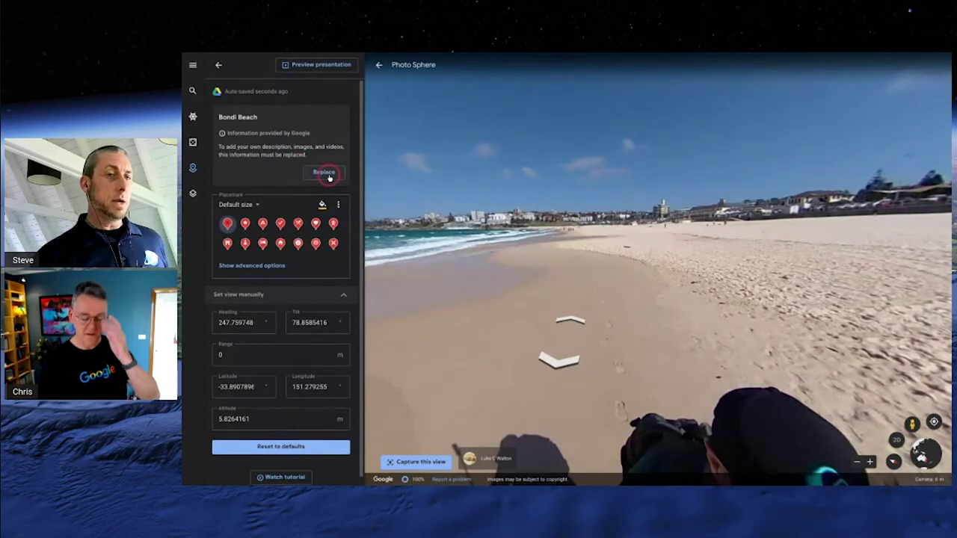
left_click(324, 172)
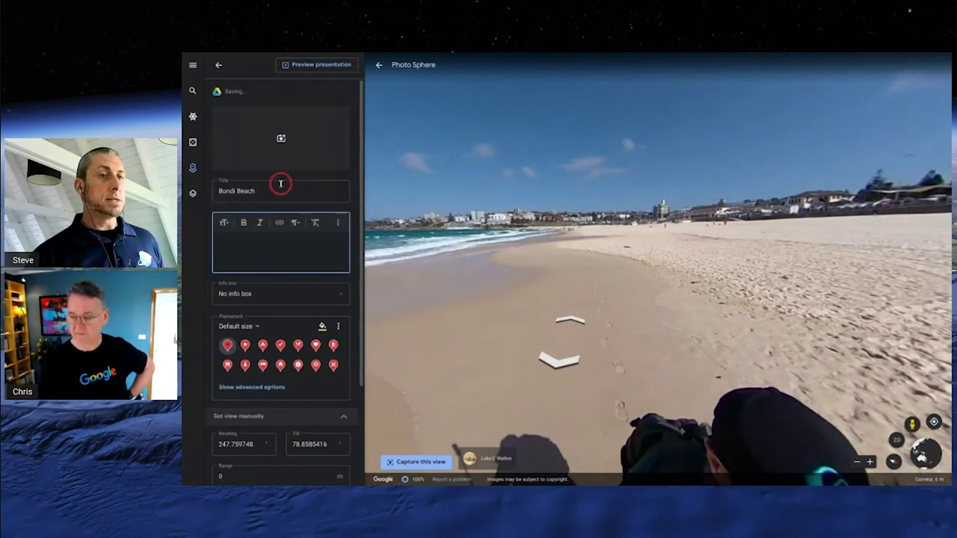
left_click(286, 241)
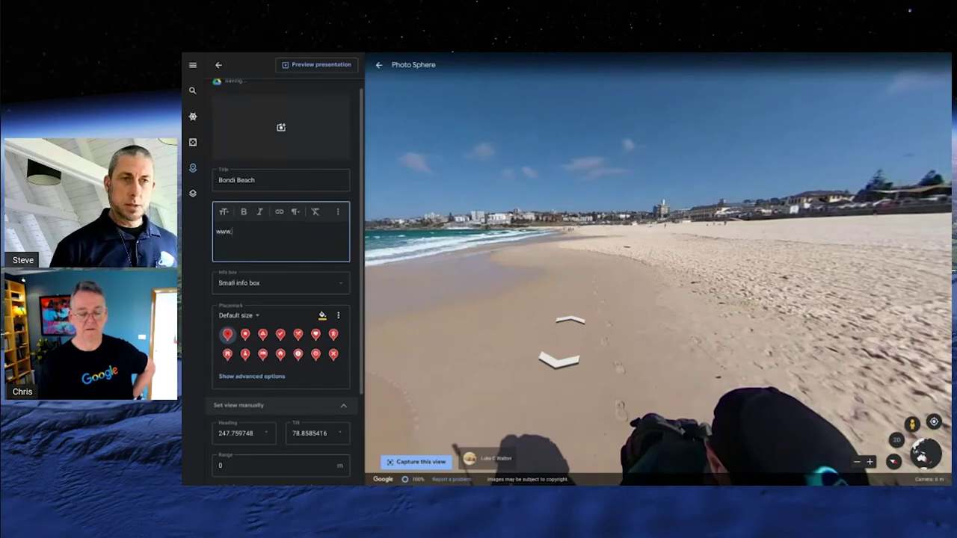
left_click(249, 231)
type("you")
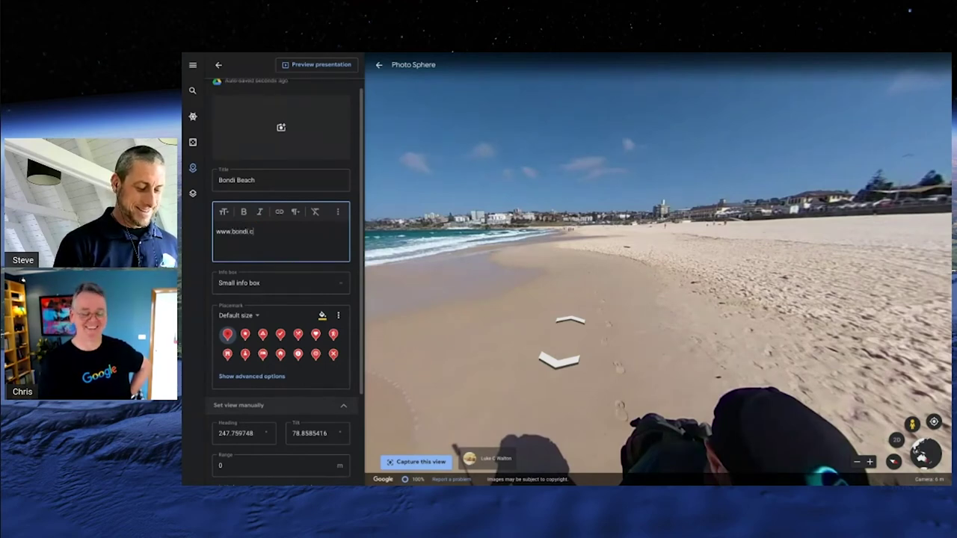
left_click(229, 232)
left_click(315, 213)
left_click_drag(277, 233, 208, 232)
key("ctrl+c")
left_click(279, 212)
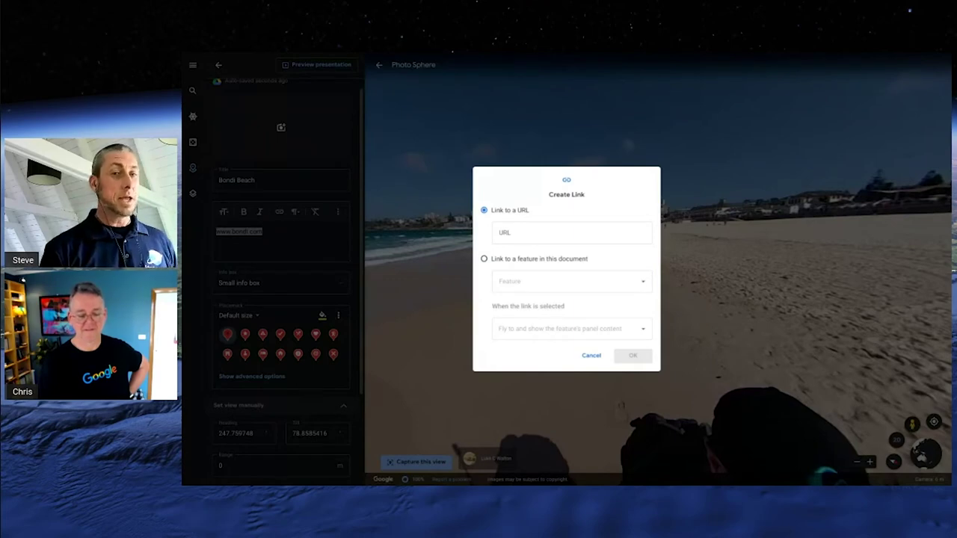
left_click(521, 235)
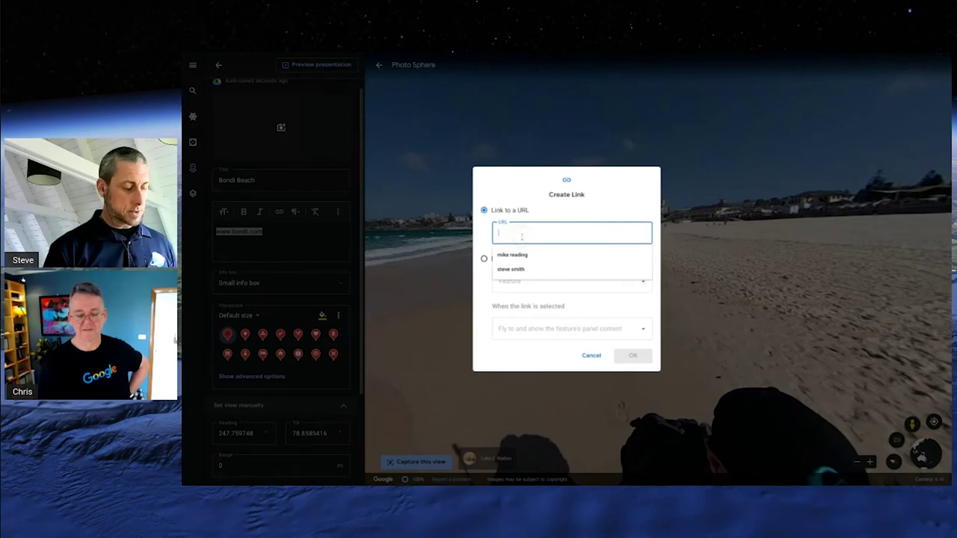
key("ctrl+v")
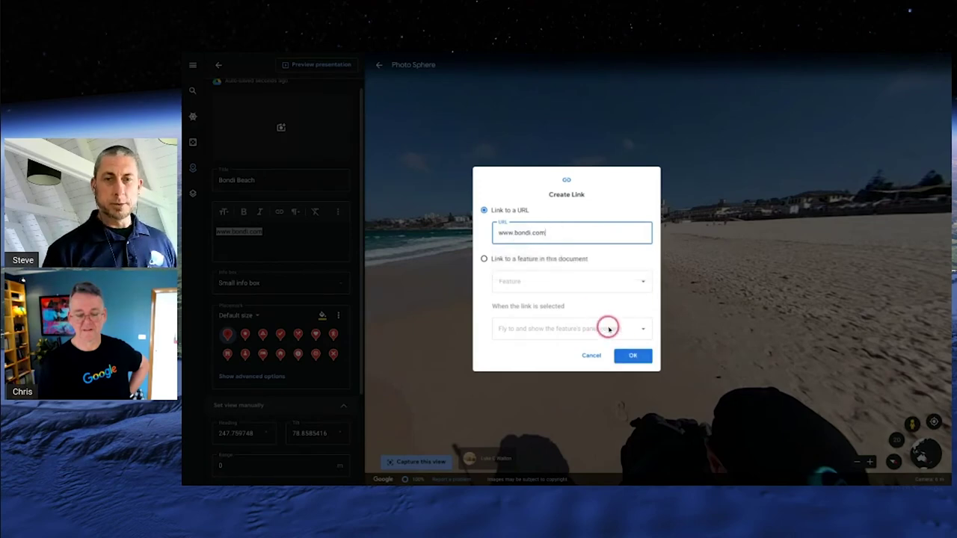
left_click(633, 355)
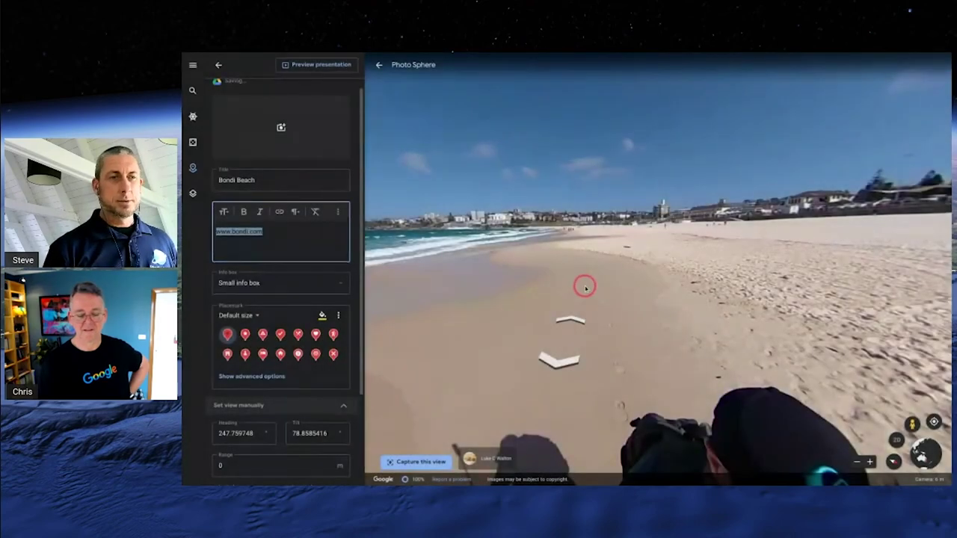
left_click(322, 66)
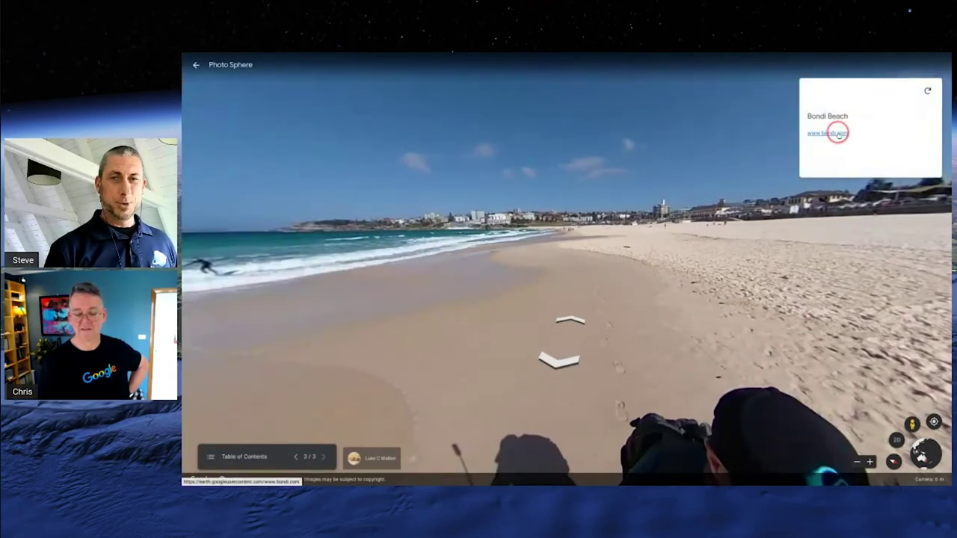
left_click(839, 133)
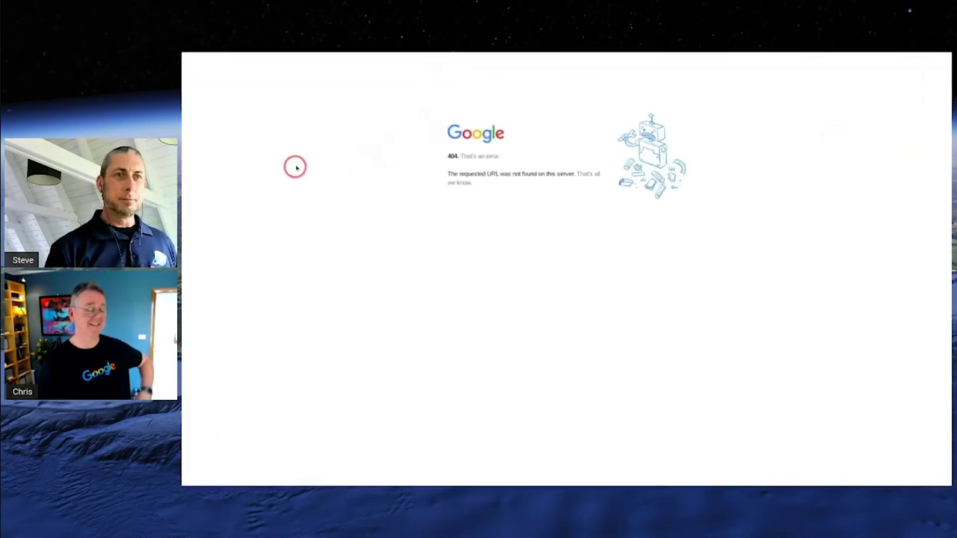
right_click(374, 166)
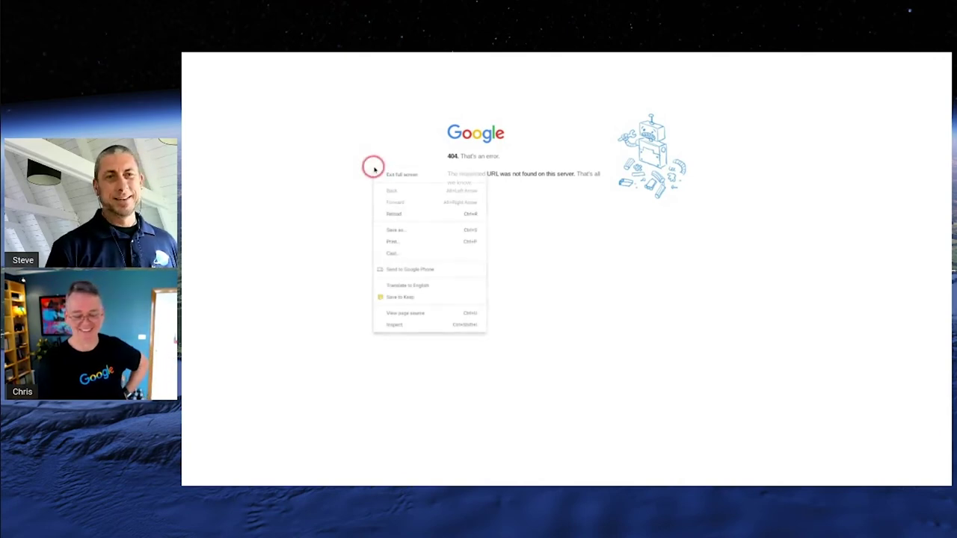
left_click(397, 176)
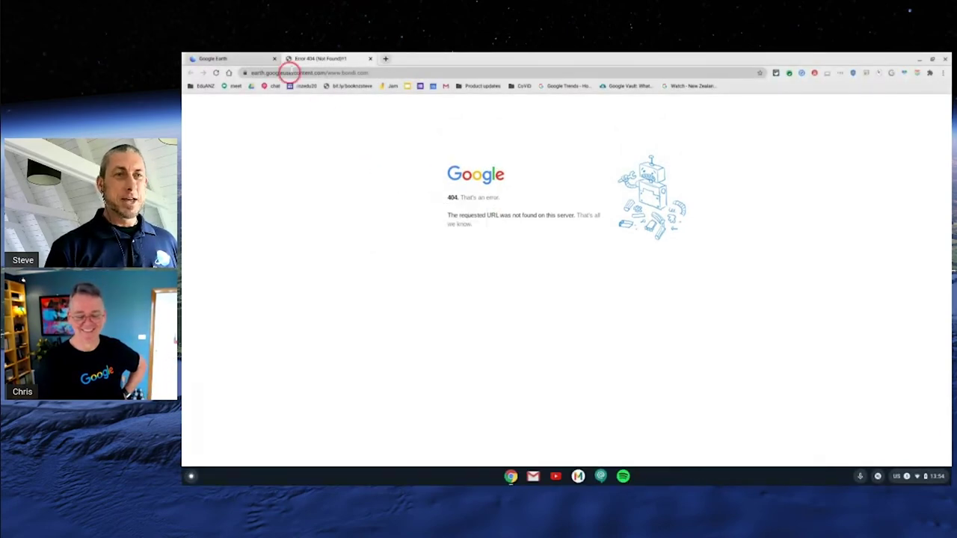
left_click(370, 59)
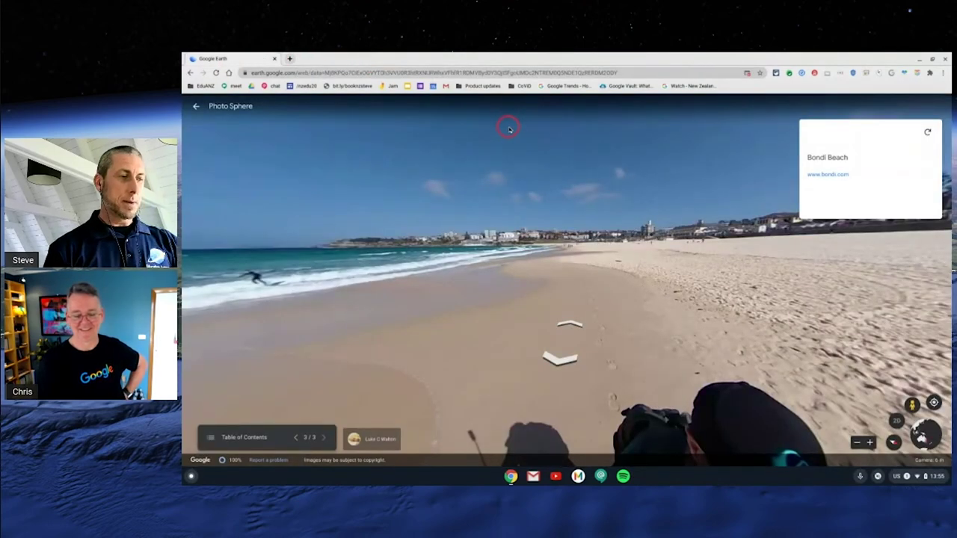
key("F11")
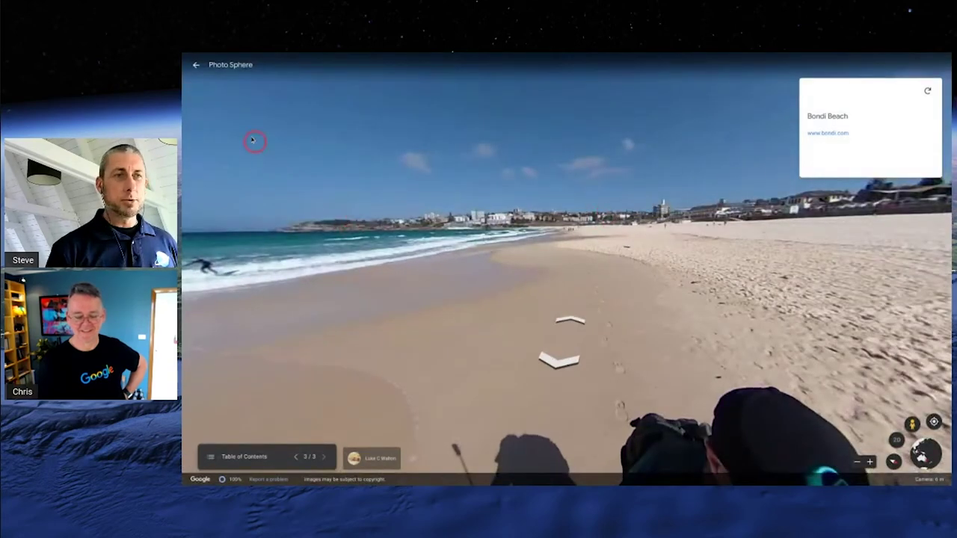
left_click(196, 65)
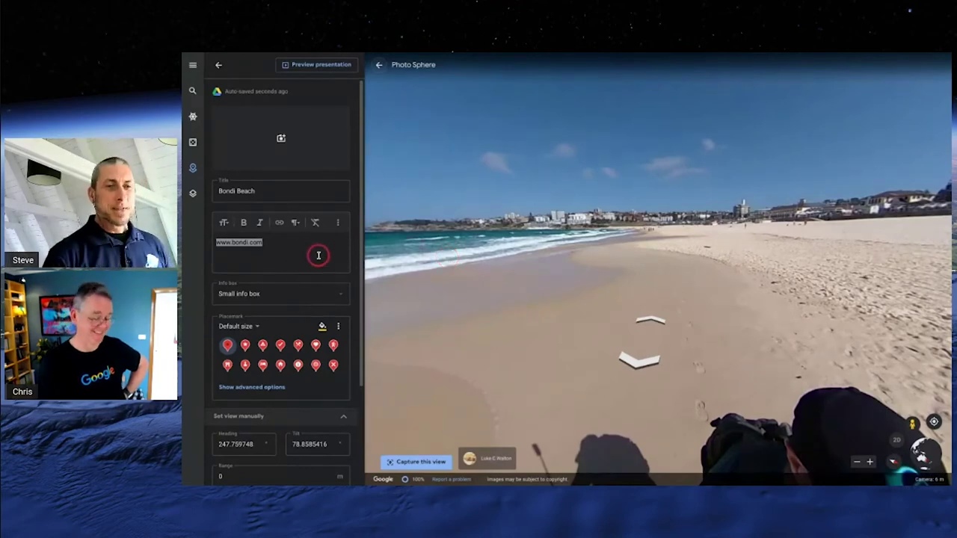
Search Google Images for 'bond' and attach a Bondi beach photo to the placemark.
left_click(282, 138)
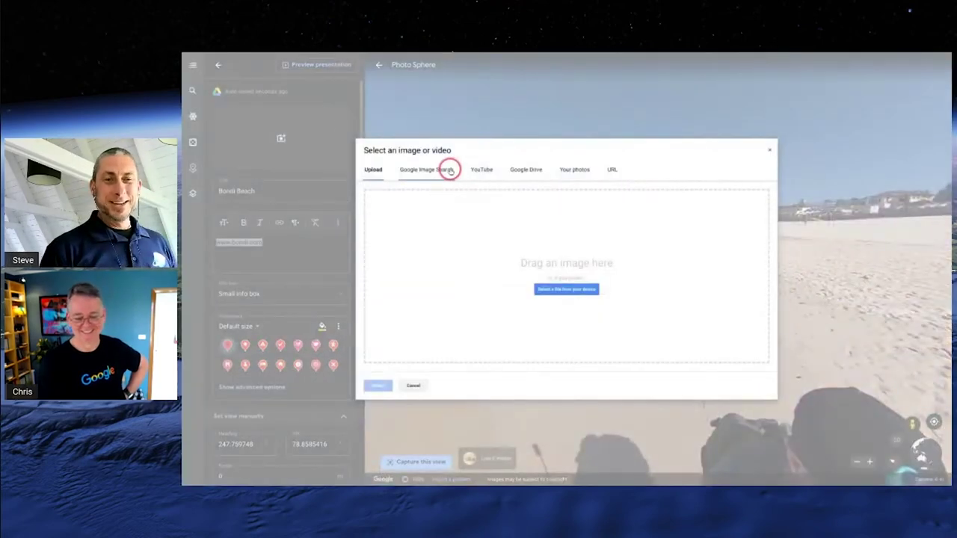
left_click(447, 167)
type("bondi")
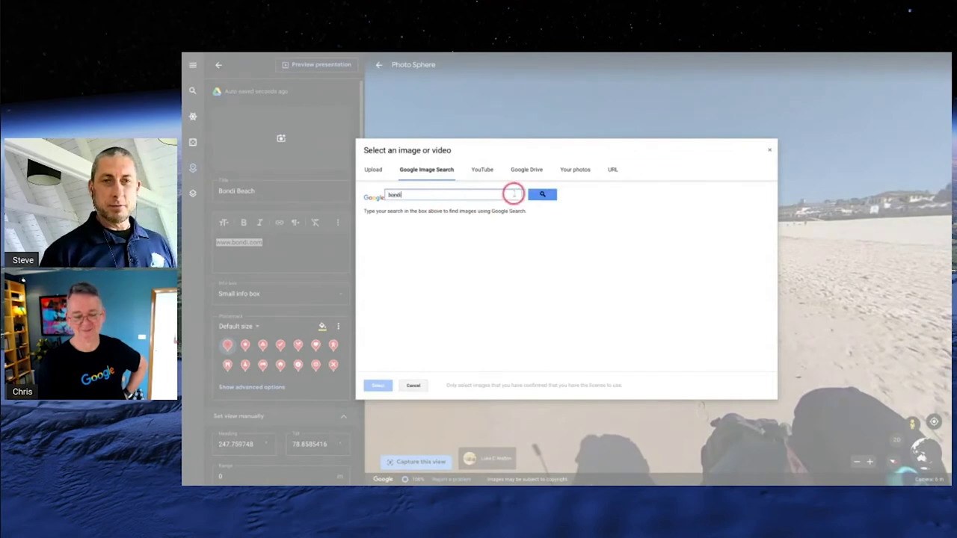
left_click(542, 194)
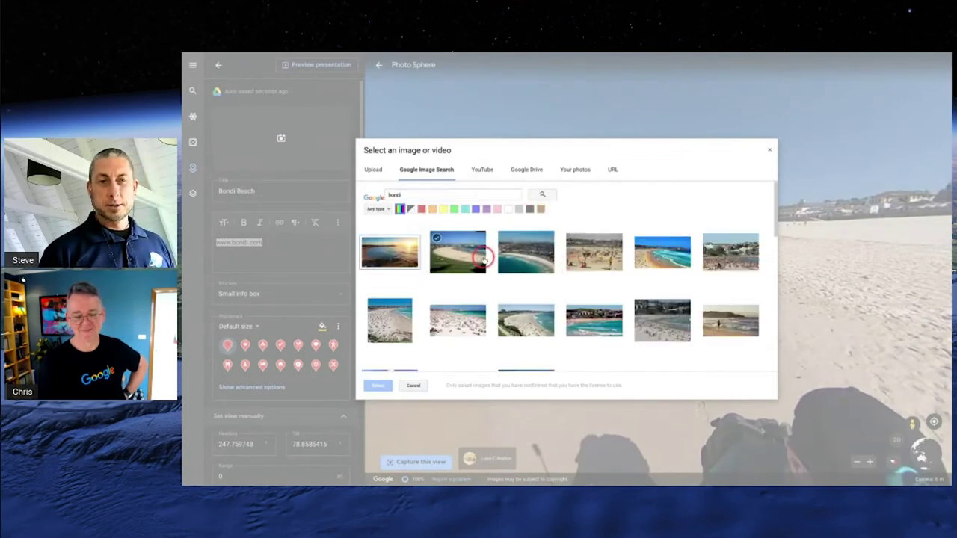
left_click(457, 252)
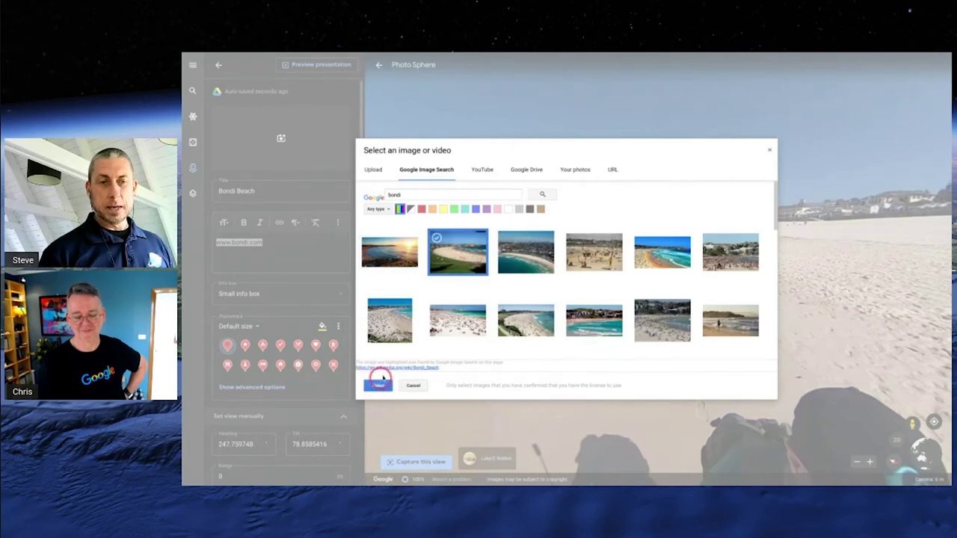
left_click(377, 385)
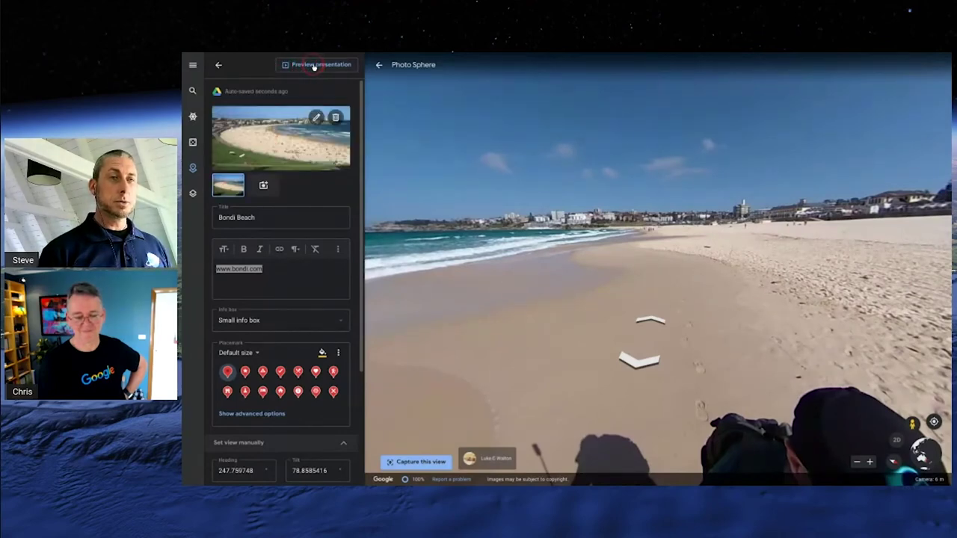
left_click(314, 67)
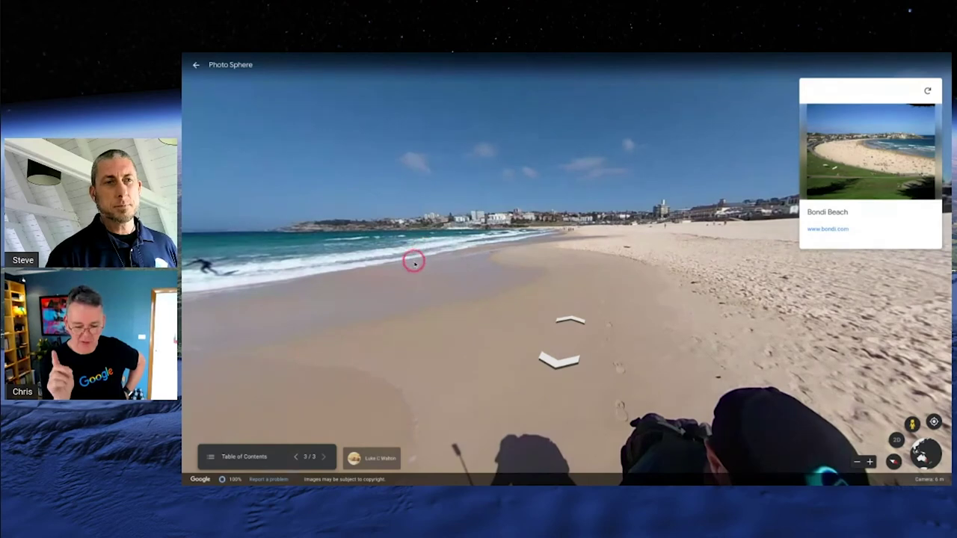
left_click(196, 65)
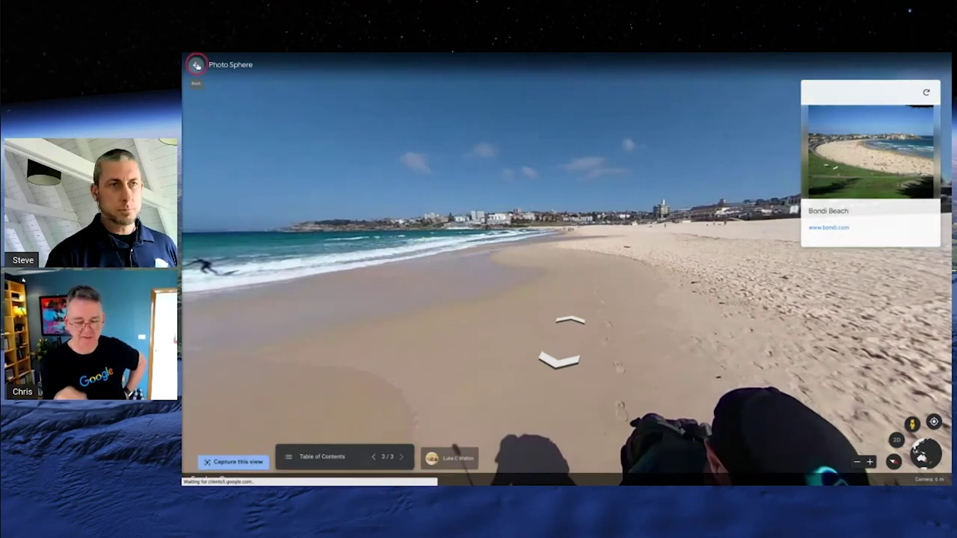
scroll(320, 268, "down", 1)
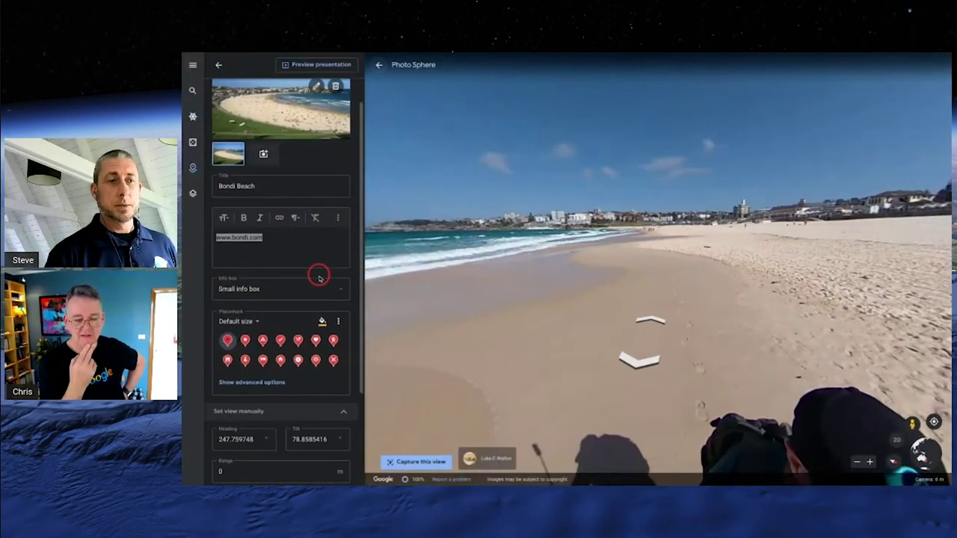
Set Bondi Beach's info box to Large, preview the slide, then return to the editor.
left_click(342, 291)
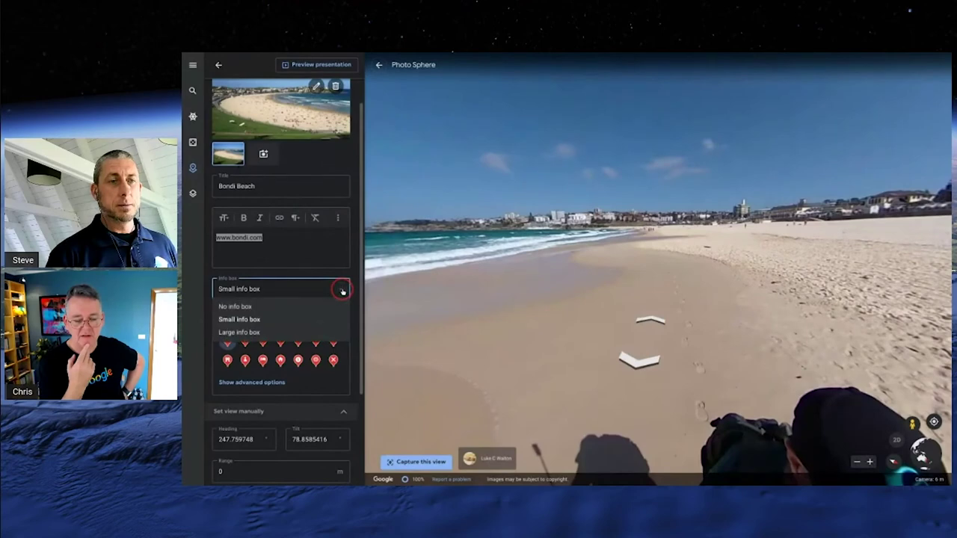
left_click(321, 332)
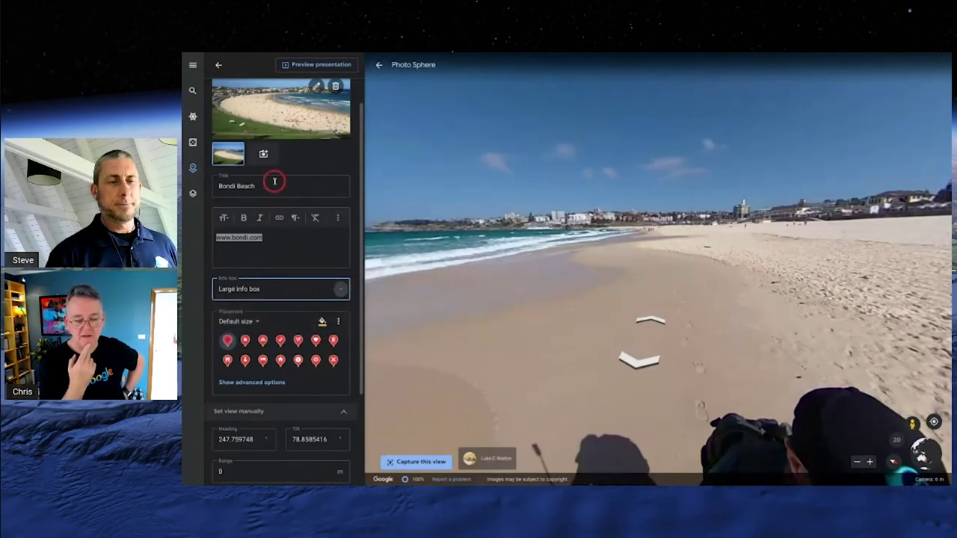
scroll(307, 142, "up", 1)
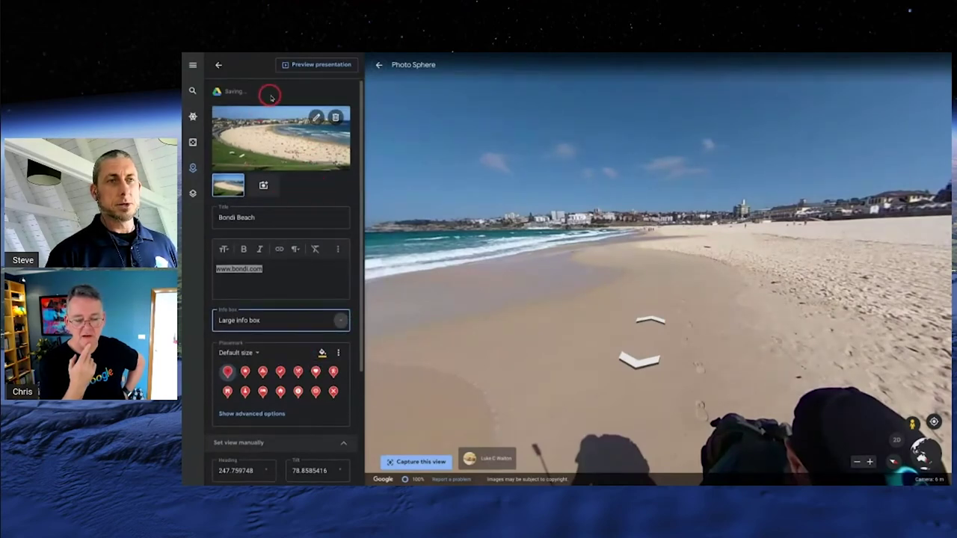
left_click(315, 64)
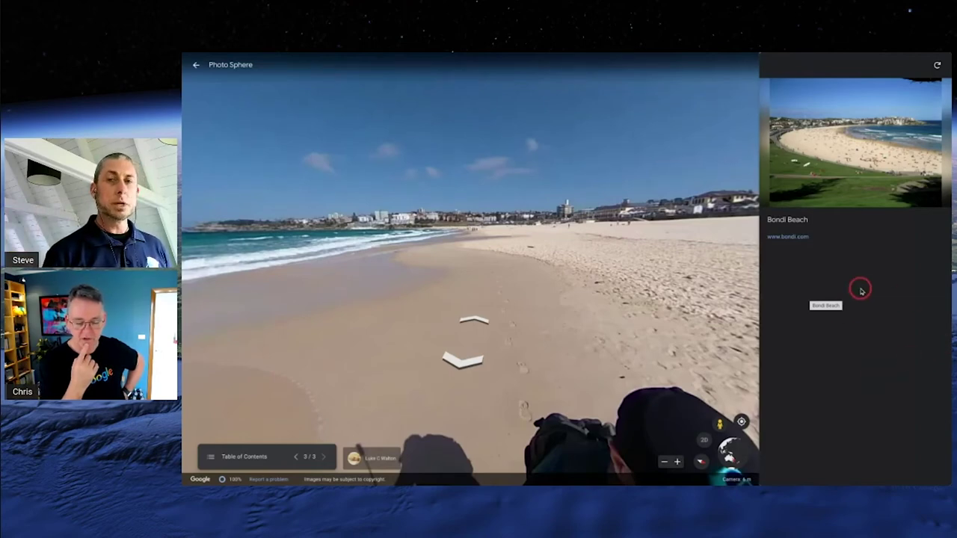
left_click(196, 64)
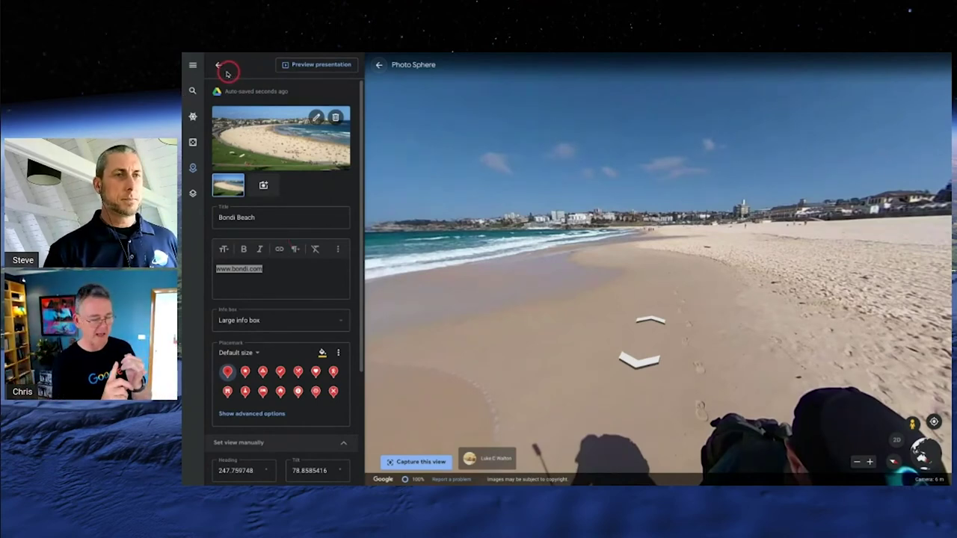
Return to the Cool beaches feature list and show the New feature options.
left_click(219, 65)
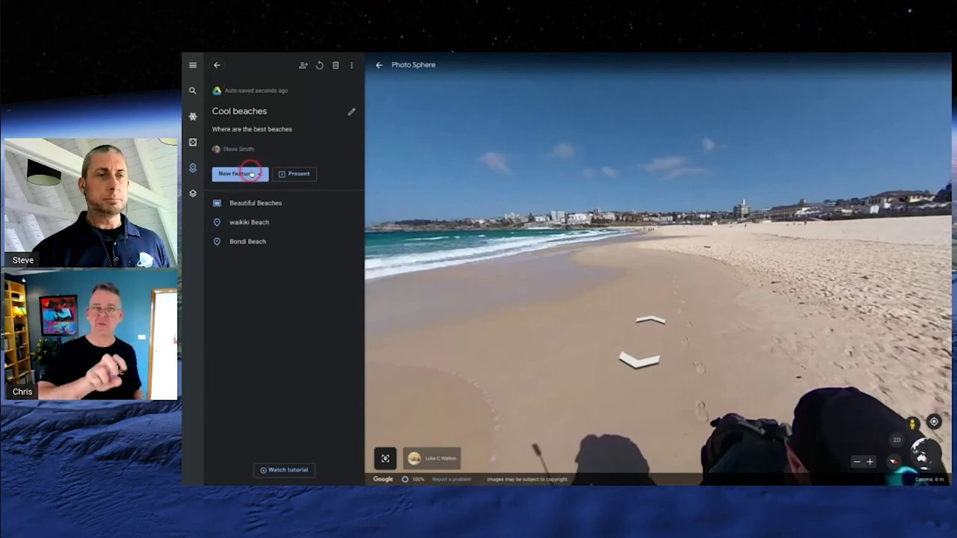
left_click(258, 175)
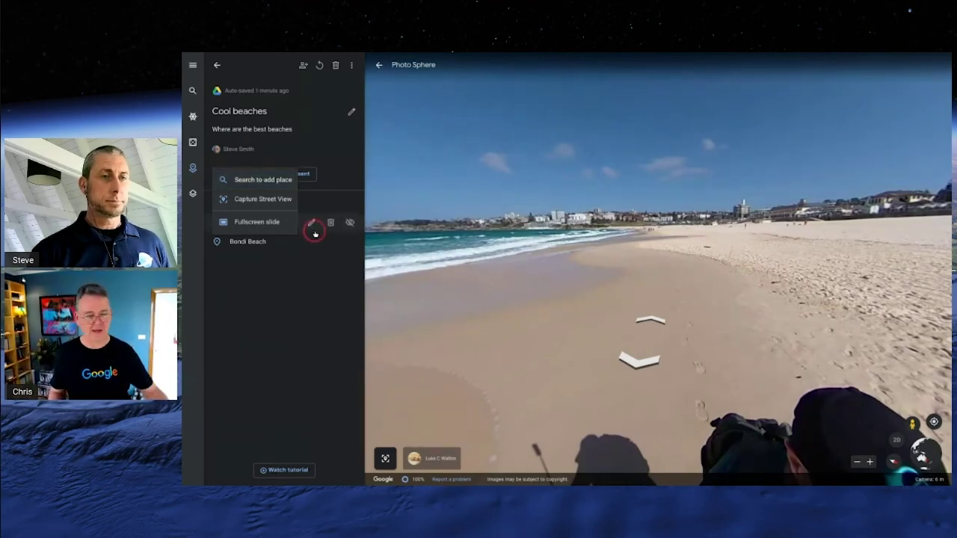
left_click(269, 297)
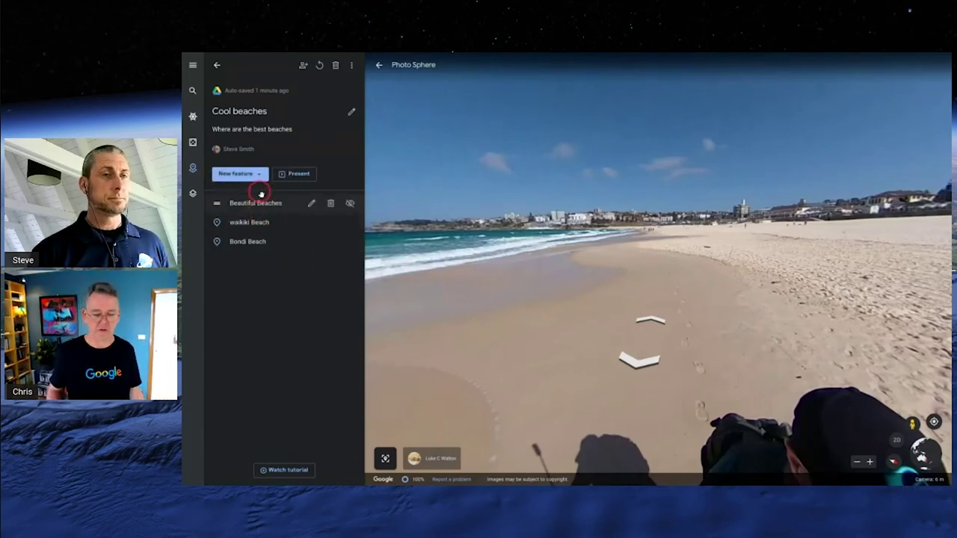
left_click(259, 177)
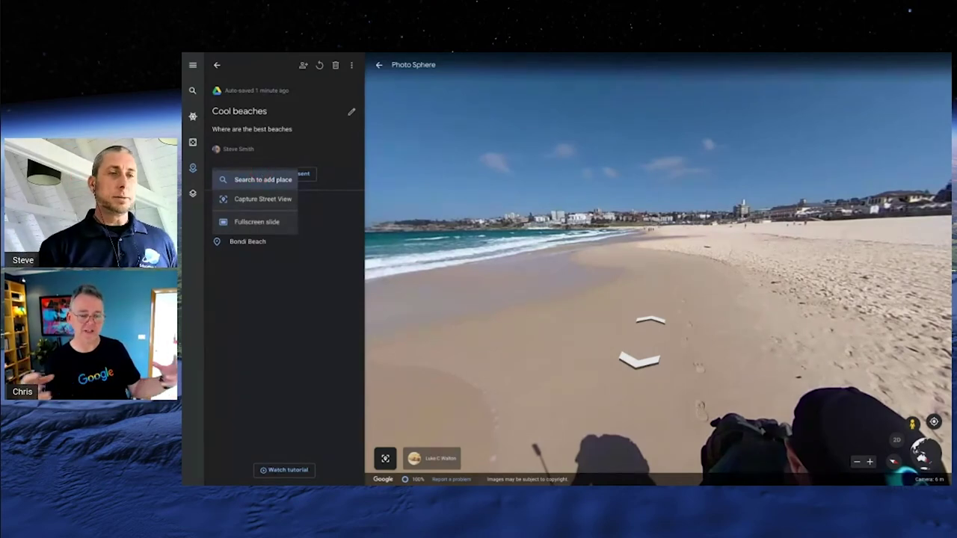
Dismiss the New feature options, leaving the three-feature Cool beaches list.
left_click(252, 307)
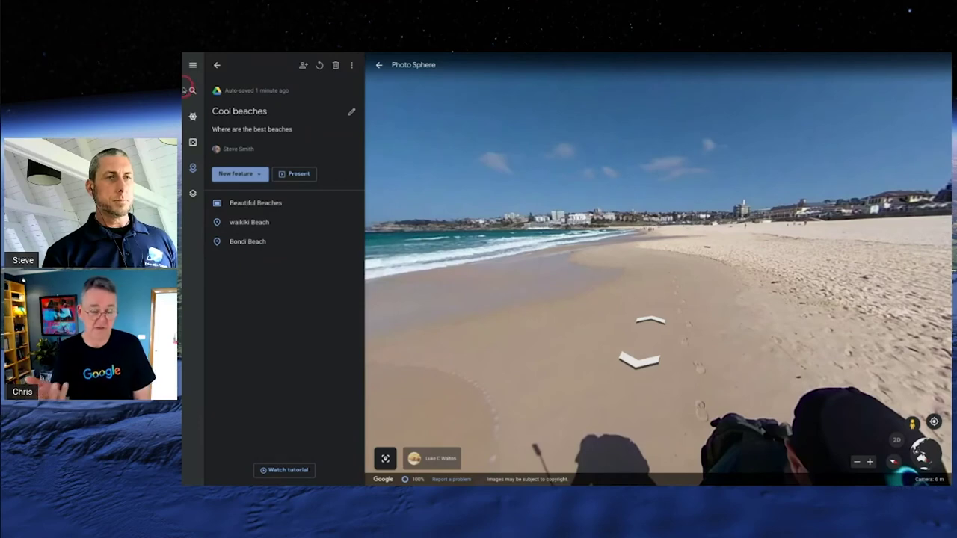
Search for 'north shore beach' and go to the North Shore result.
left_click(194, 91)
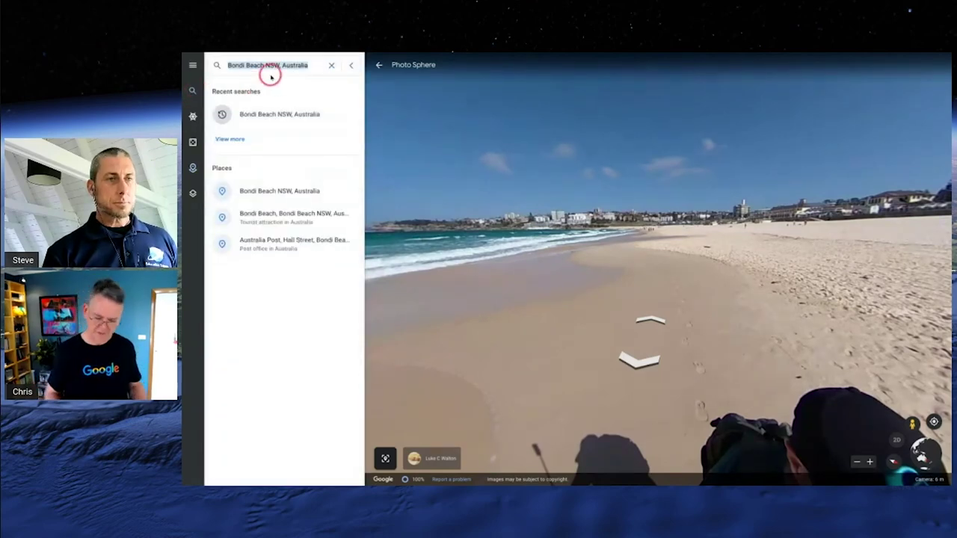
type("north")
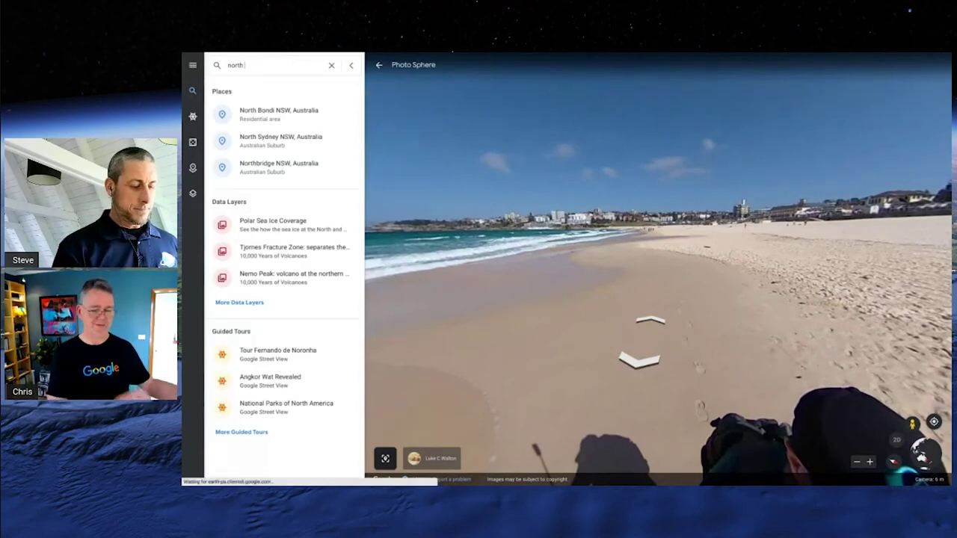
type(" shor")
type("e")
type(" beach")
key("Return")
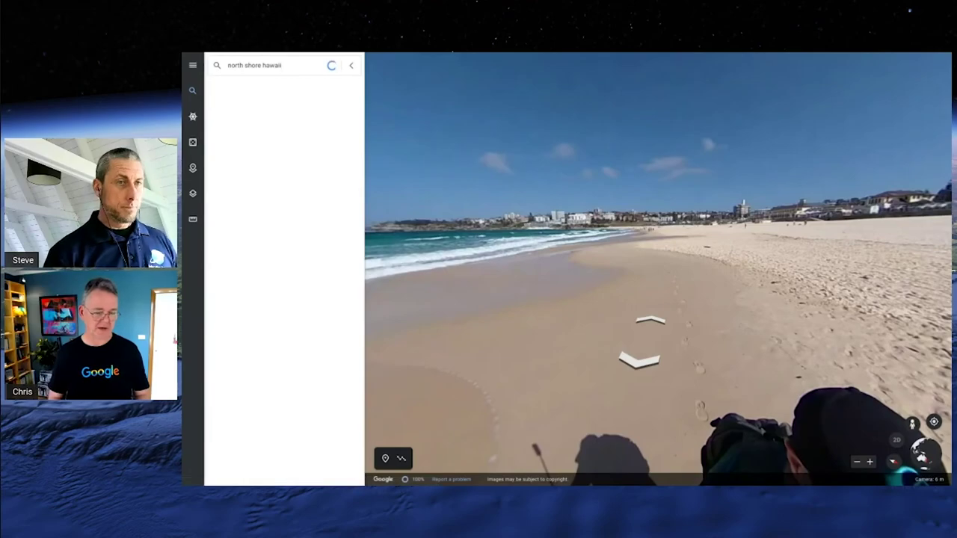
left_click(310, 60)
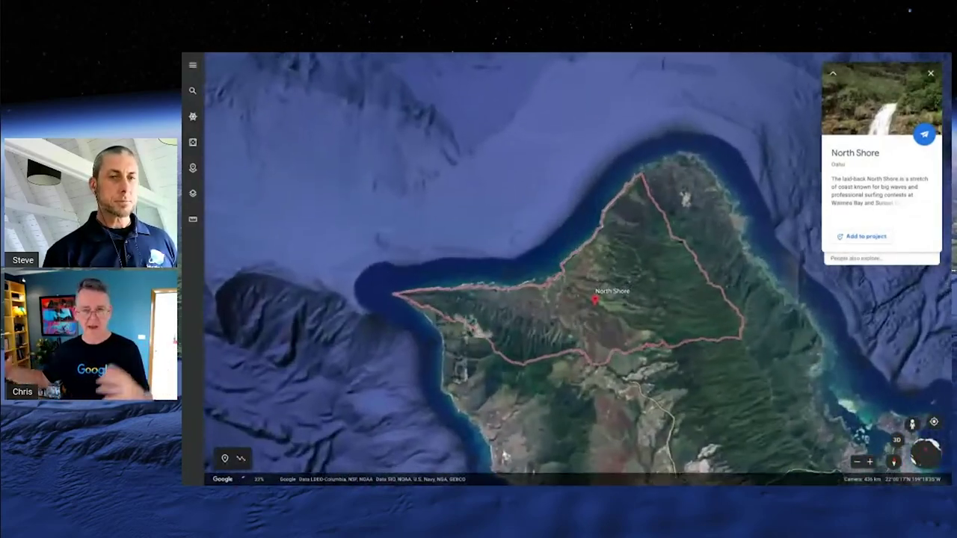
Zoom in and pan past Pua'ena Point toward Waialua Bay and Haleiwa Harbor.
scroll(520, 250, "up", 10)
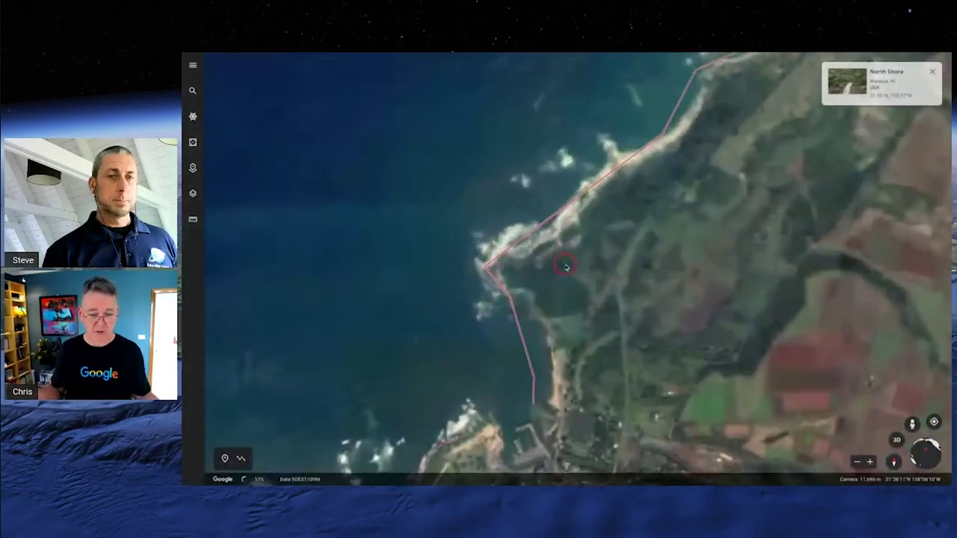
left_click_drag(632, 171, 511, 290)
scroll(514, 267, "up", 5)
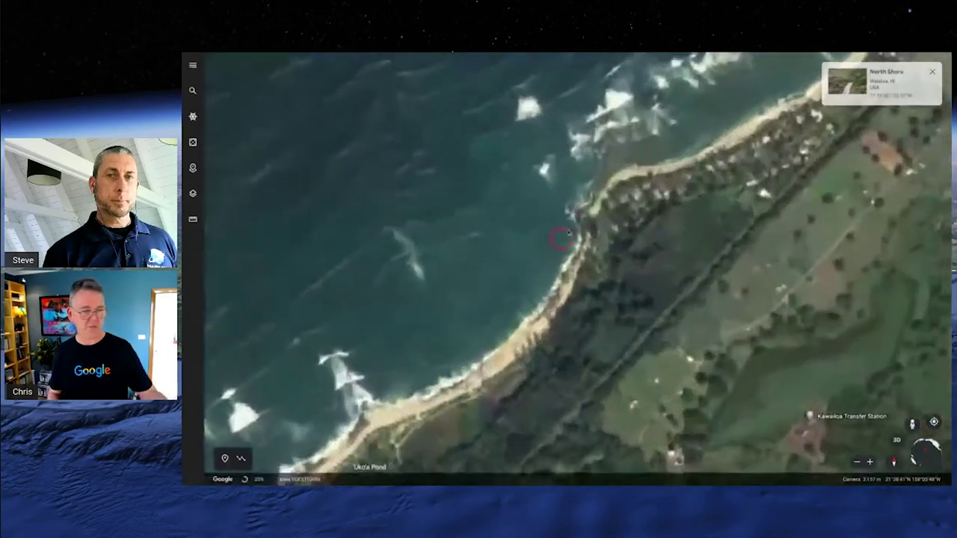
left_click_drag(445, 299, 558, 100)
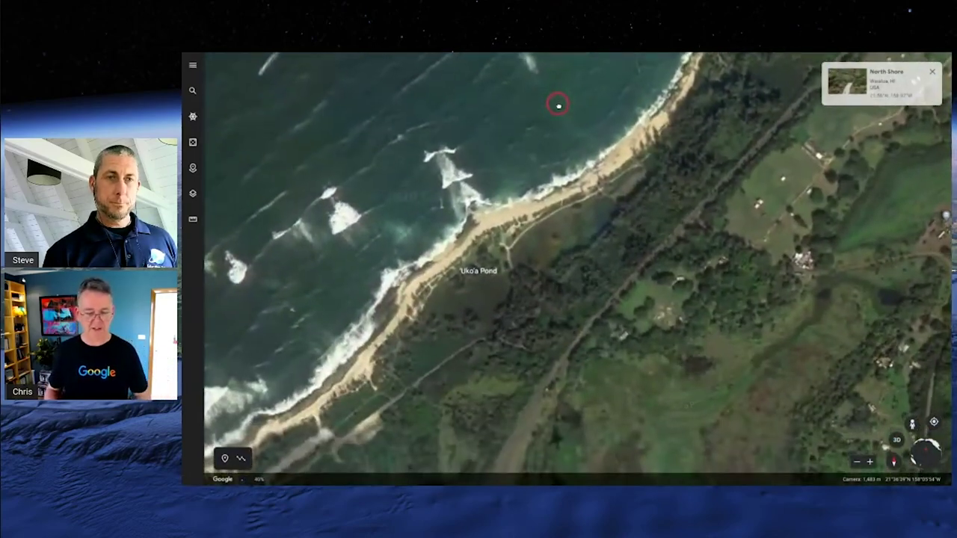
left_click_drag(390, 277, 514, 133)
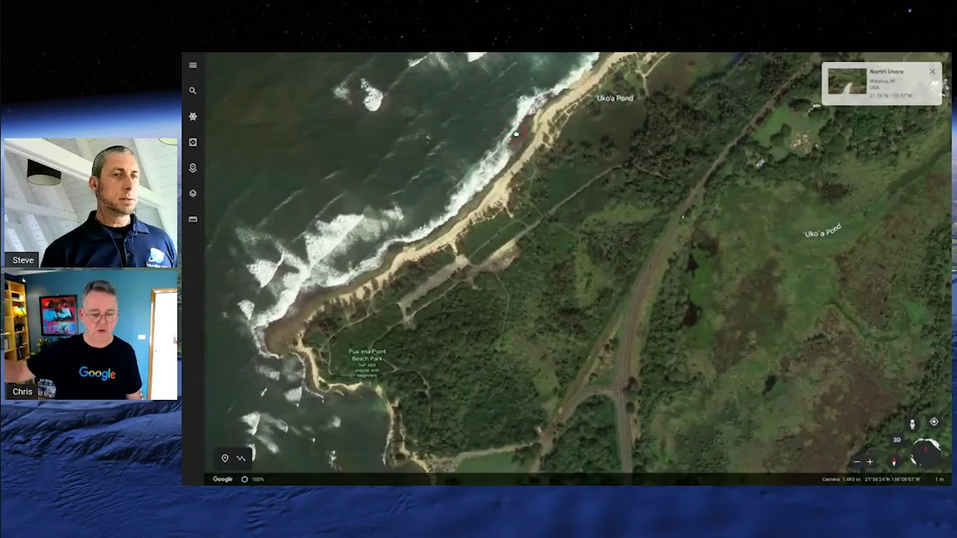
mouse_move(410, 374)
left_mouse_down()
mouse_move(406, 388)
mouse_move(551, 143)
left_mouse_up()
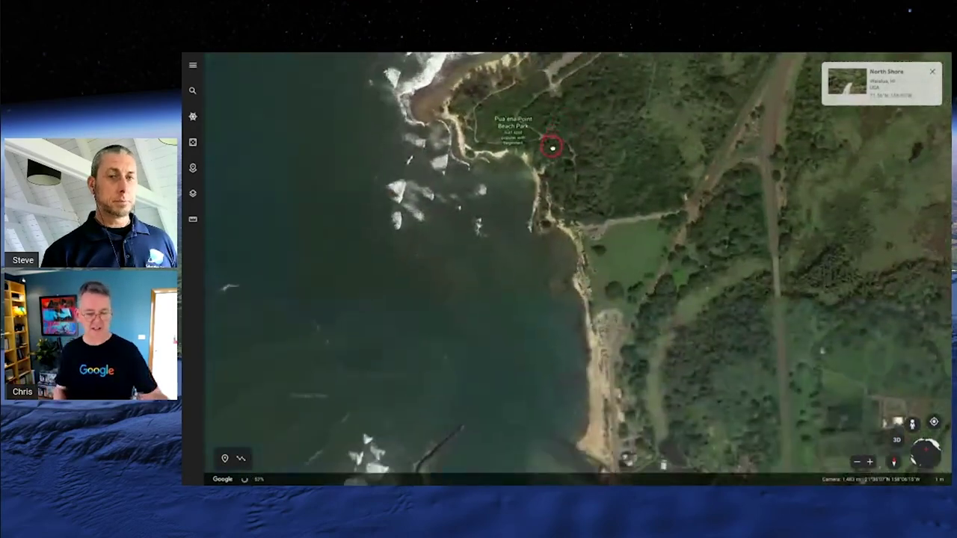
mouse_move(530, 258)
left_mouse_down()
mouse_move(442, 194)
mouse_move(433, 172)
left_mouse_up()
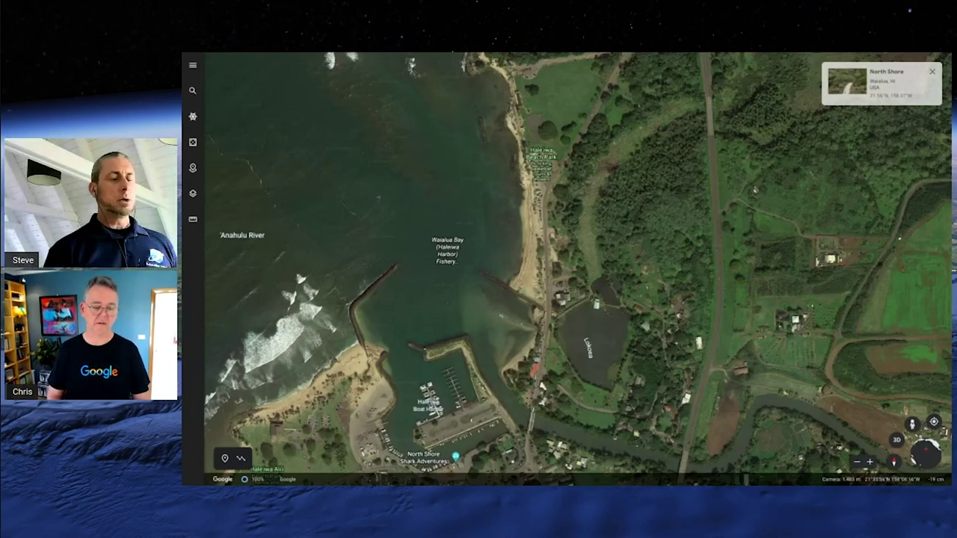
Pan up the coast to Waimea Bay and rotate so its beach runs along the bottom.
scroll(423, 196, "up", 3)
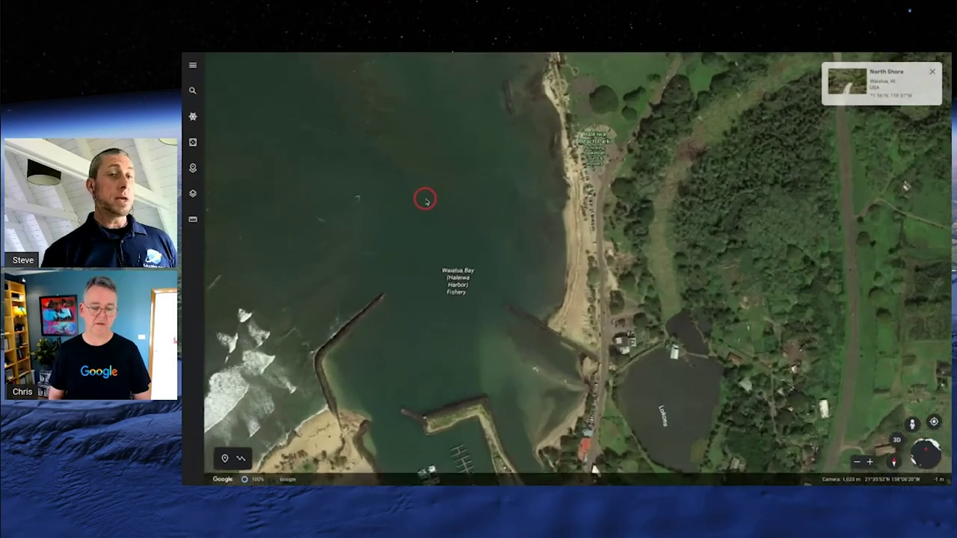
scroll(425, 200, "down", 5)
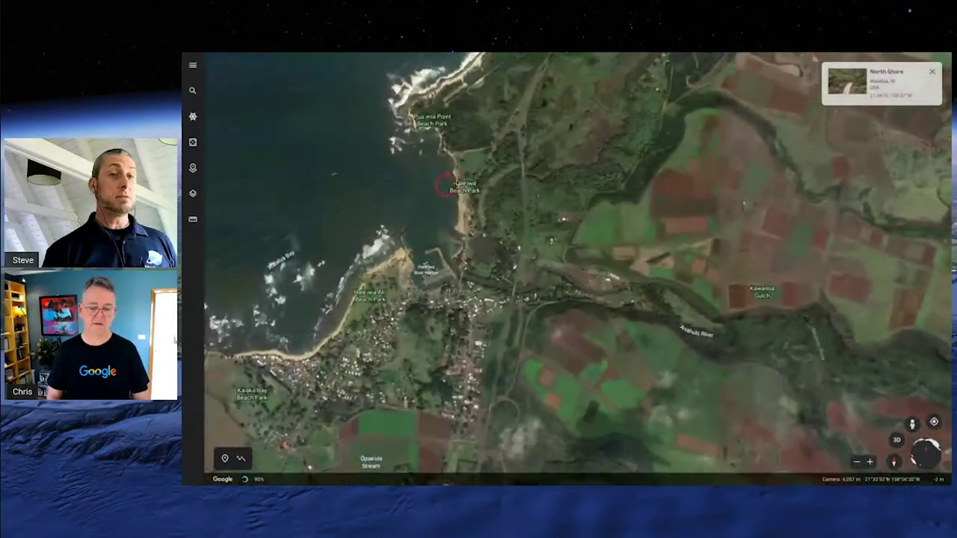
left_click_drag(501, 132, 389, 352)
left_click_drag(640, 121, 388, 338)
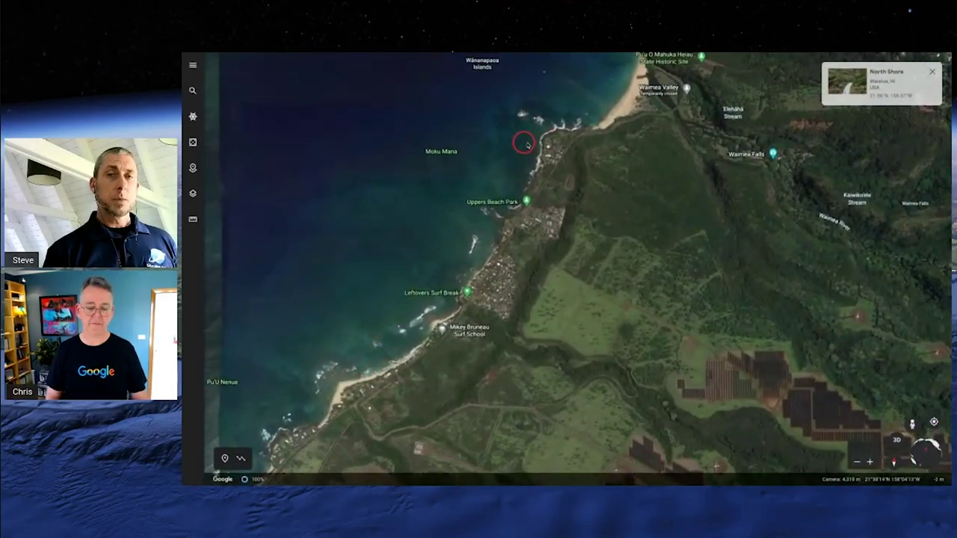
left_click_drag(525, 142, 463, 334)
scroll(526, 279, "up", 10)
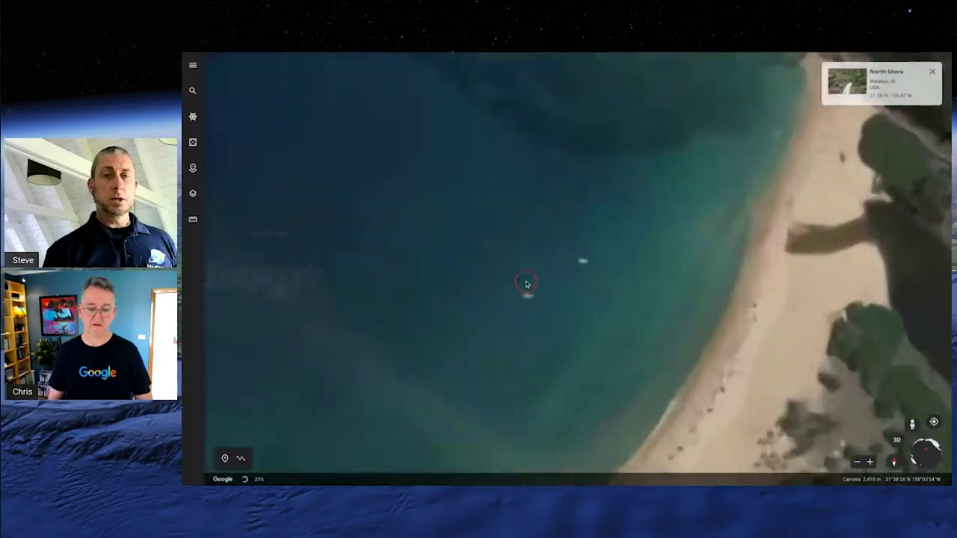
left_click_drag(666, 219, 359, 127, "shift")
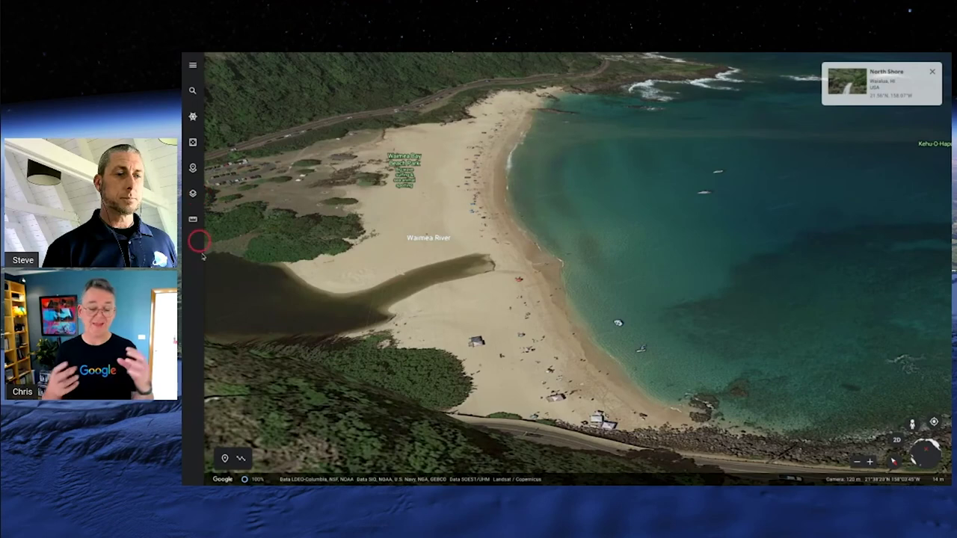
Drop a placemark on Waimea Bay beach titled 'North Shore' and save it to the project.
left_click(224, 459)
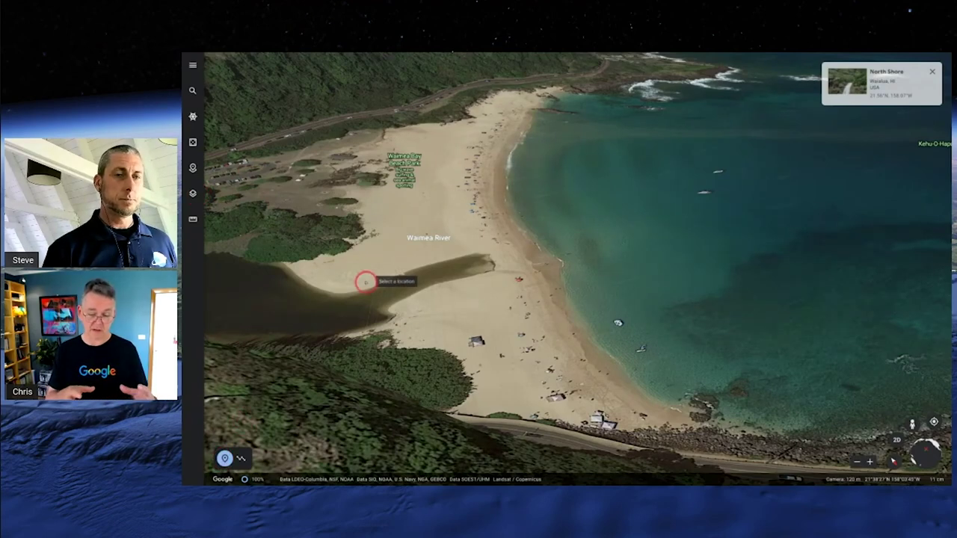
left_click(435, 191)
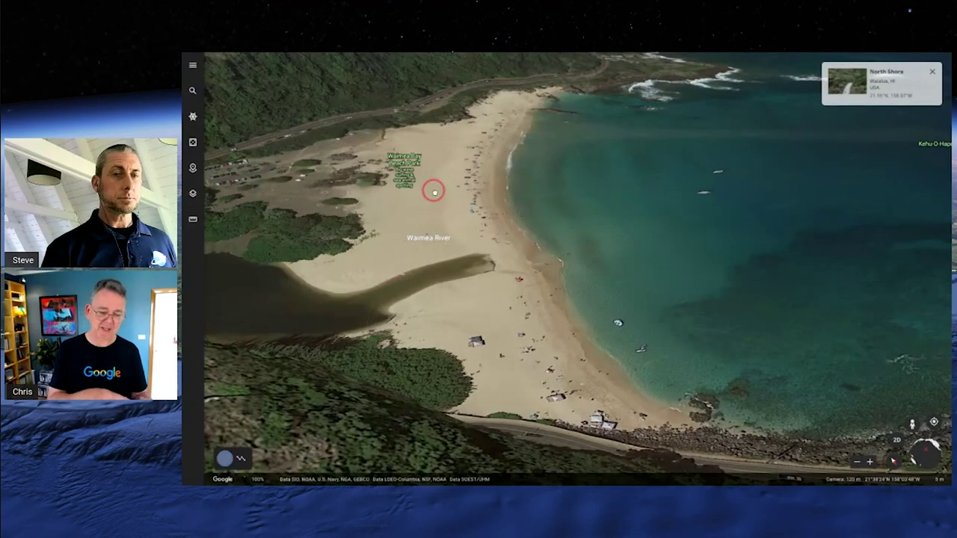
left_click(530, 250)
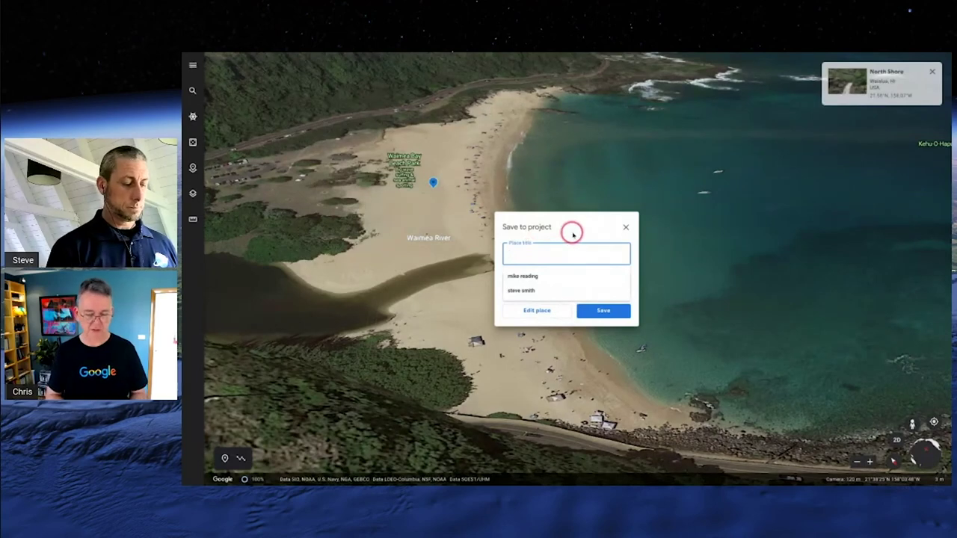
type("wai")
key("BackSpace")
key("BackSpace")
type("N")
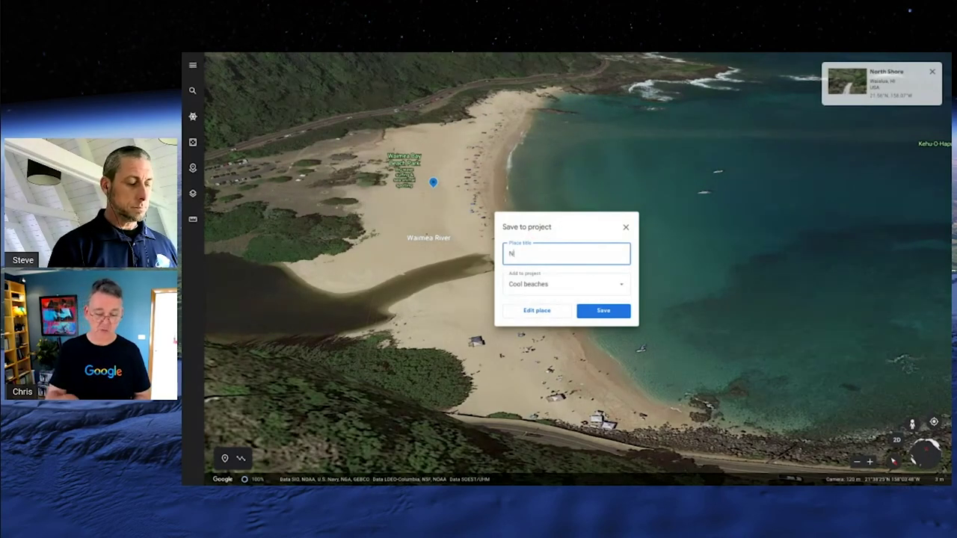
type("orth SHore")
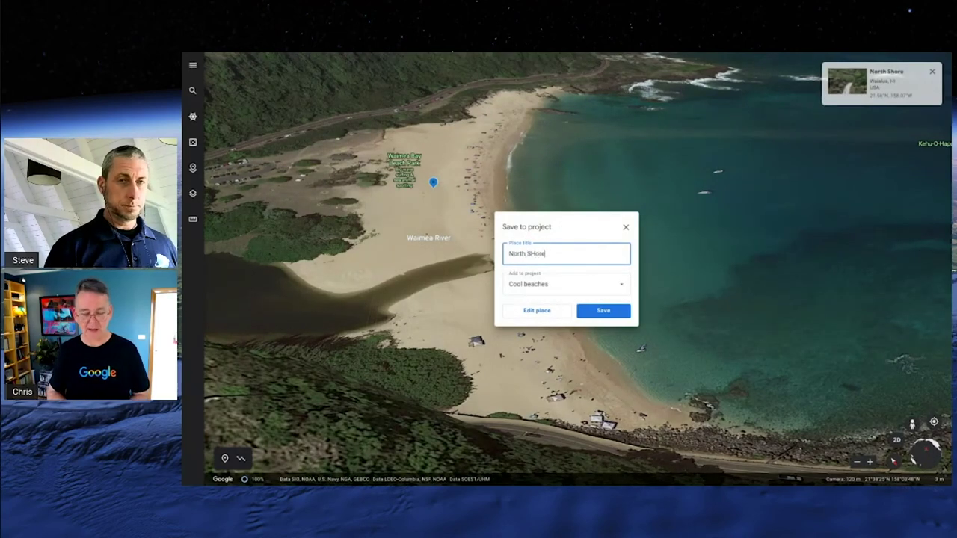
key("BackSpace")
key("BackSpace")
key("BackSpace")
key("BackSpace")
type("hore")
key("Return")
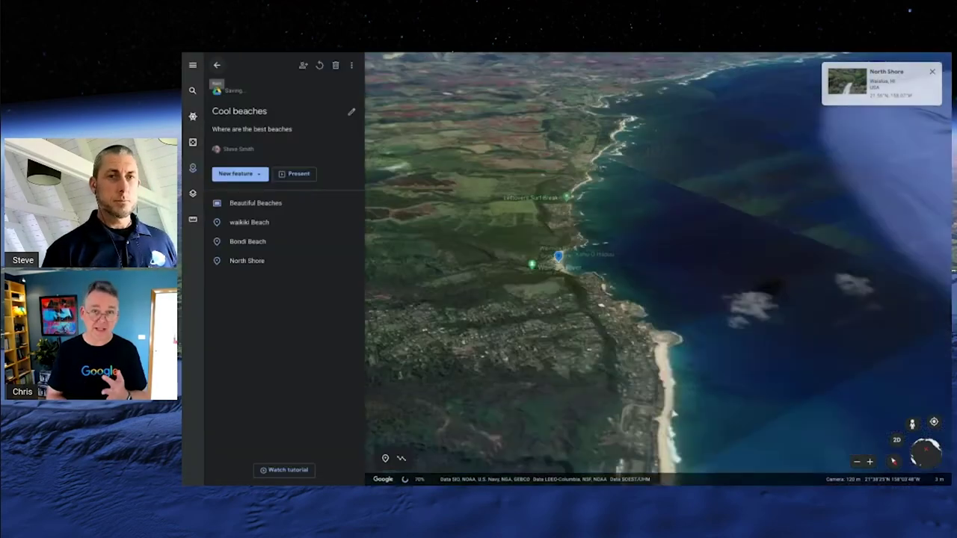
Zoom out and move the globe toward the Coral Sea region.
scroll(566, 252, "down", 10)
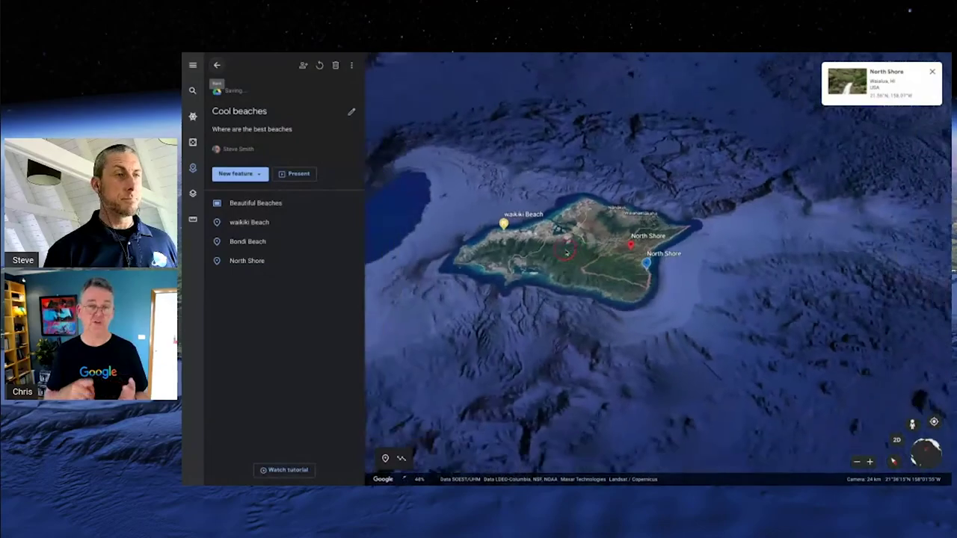
scroll(566, 252, "down", 10)
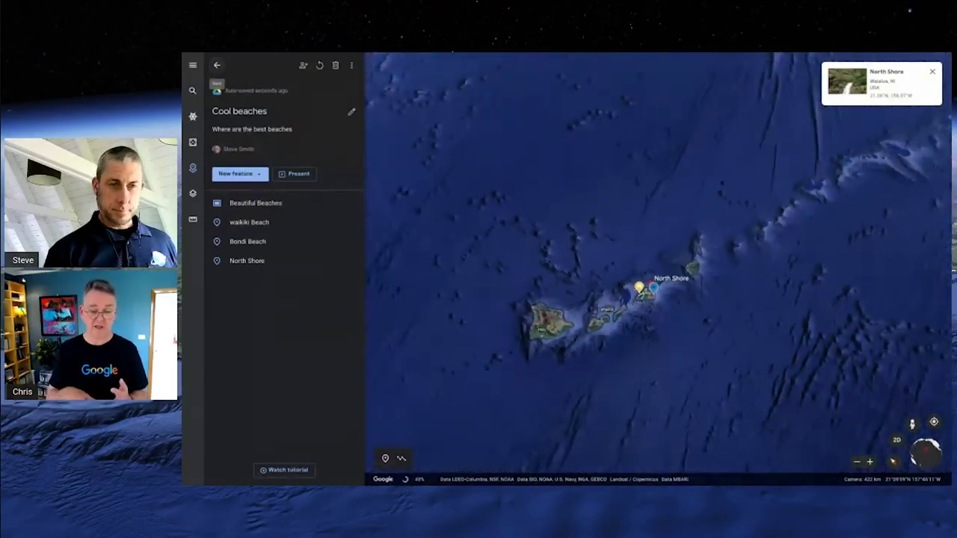
scroll(822, 284, "down", 10)
left_click_drag(636, 315, 481, 260)
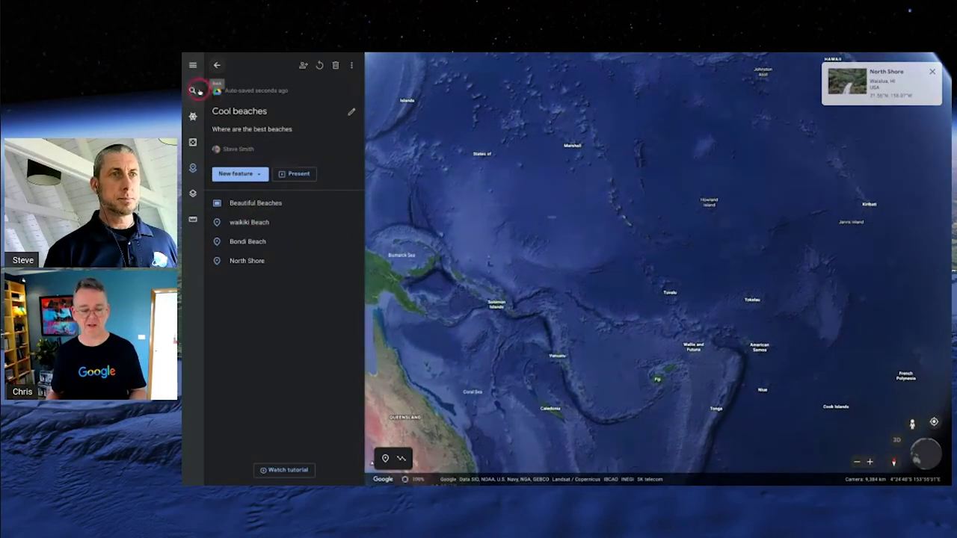
Search for 'hoover dam' and fly to the top result.
left_click(201, 92)
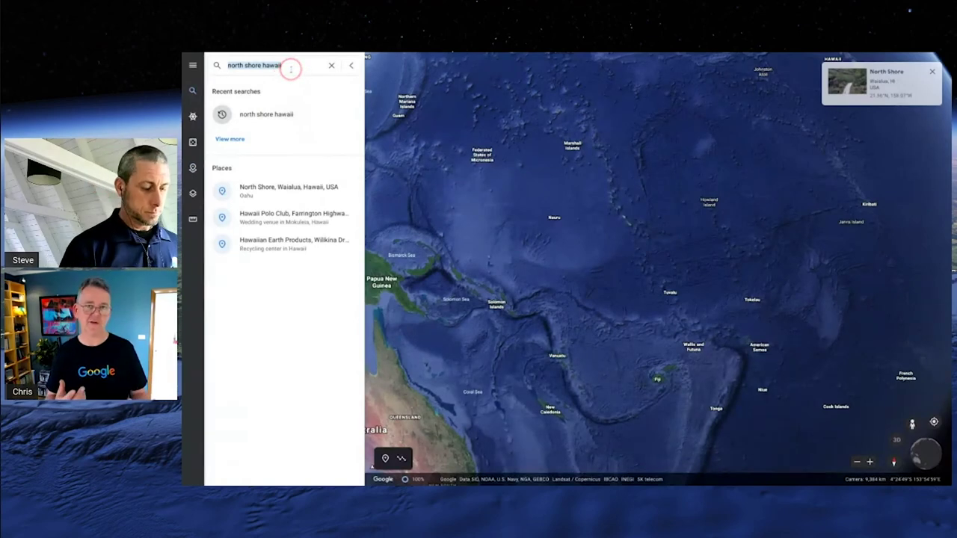
type("hoover dam")
key("Return")
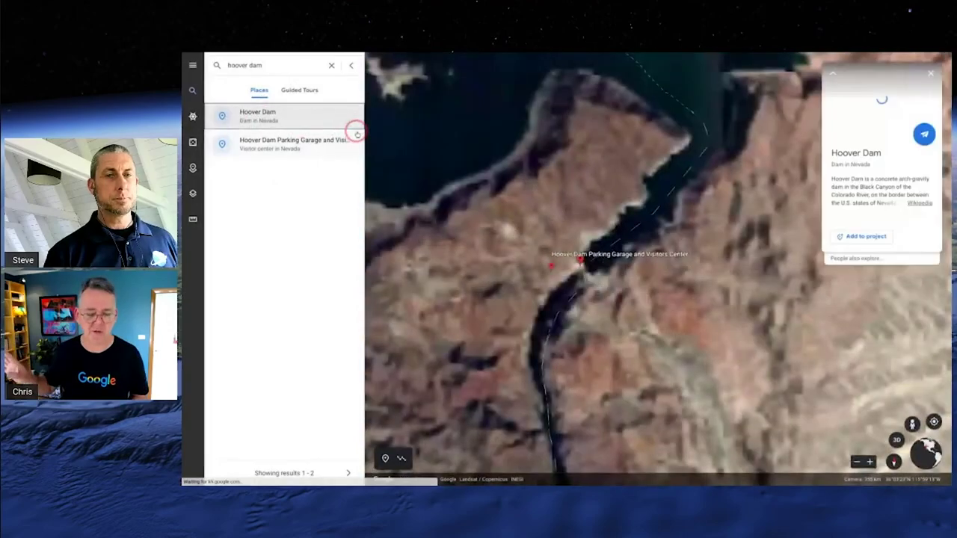
Zoom in and orbit Hoover Dam, its wall, powerhouse and intake towers in 3D.
scroll(644, 306, "down", 5)
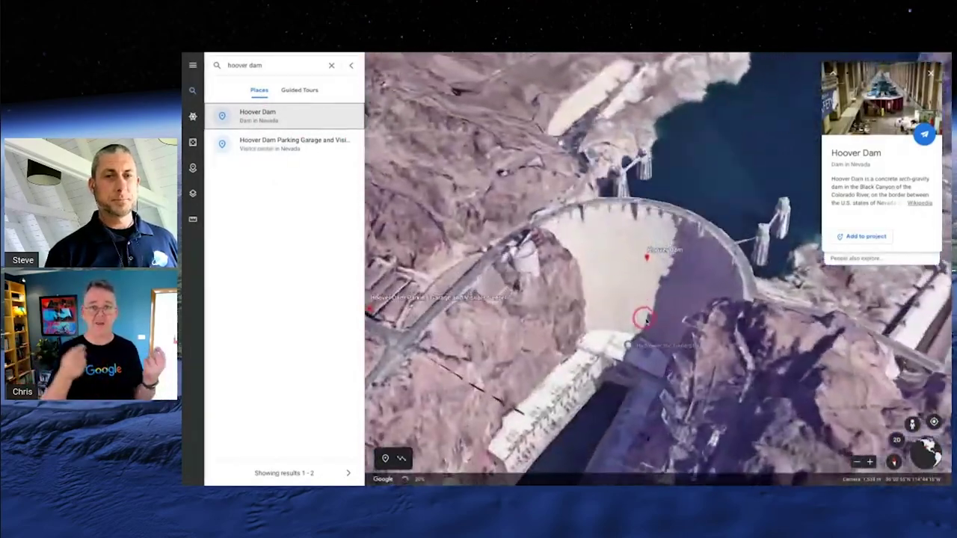
left_click_drag(638, 334, 606, 283, "shift")
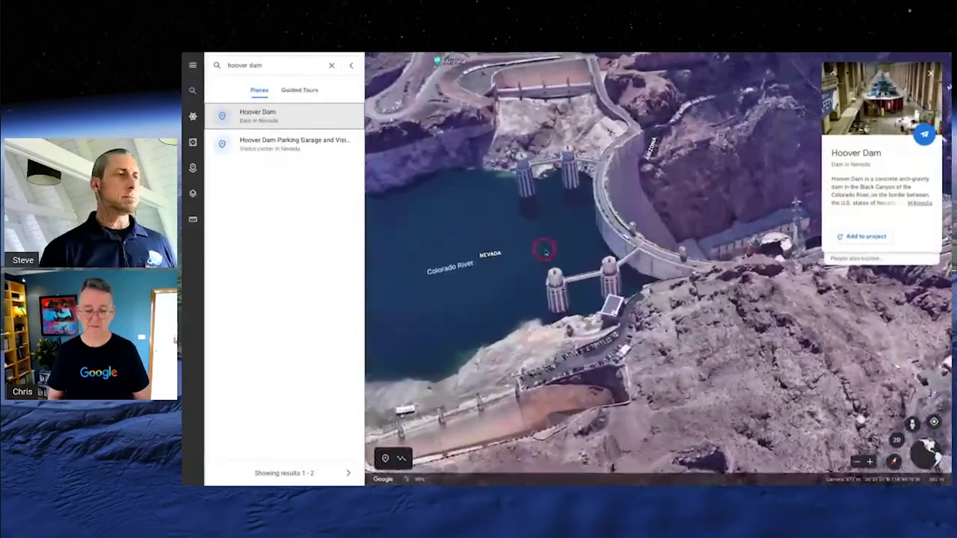
left_click_drag(546, 244, 525, 264, "shift")
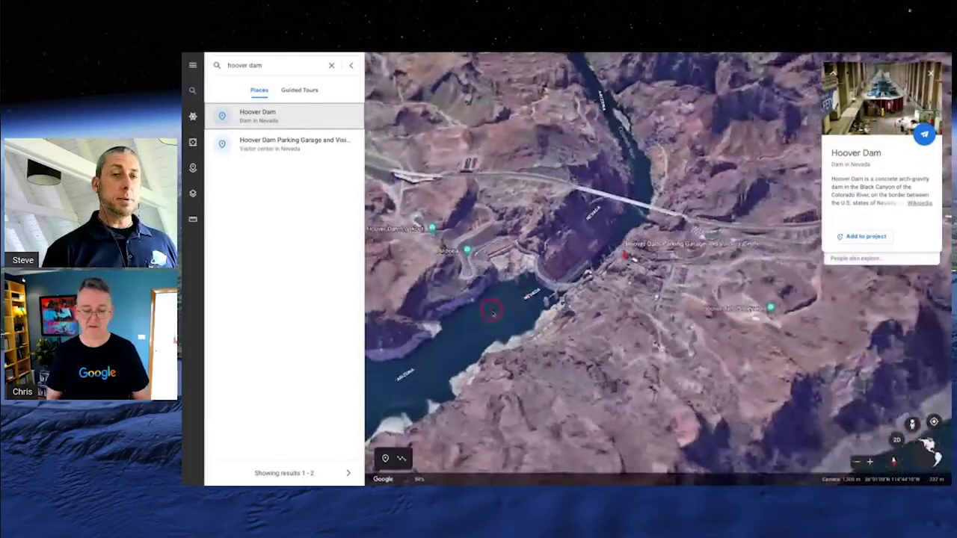
left_click_drag(492, 311, 563, 271, "shift")
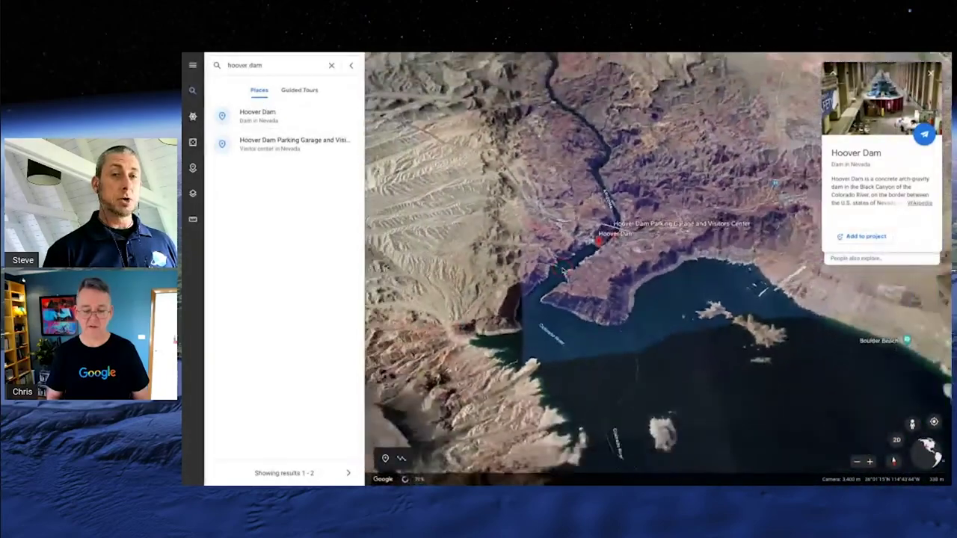
left_click_drag(672, 302, 591, 241, "shift")
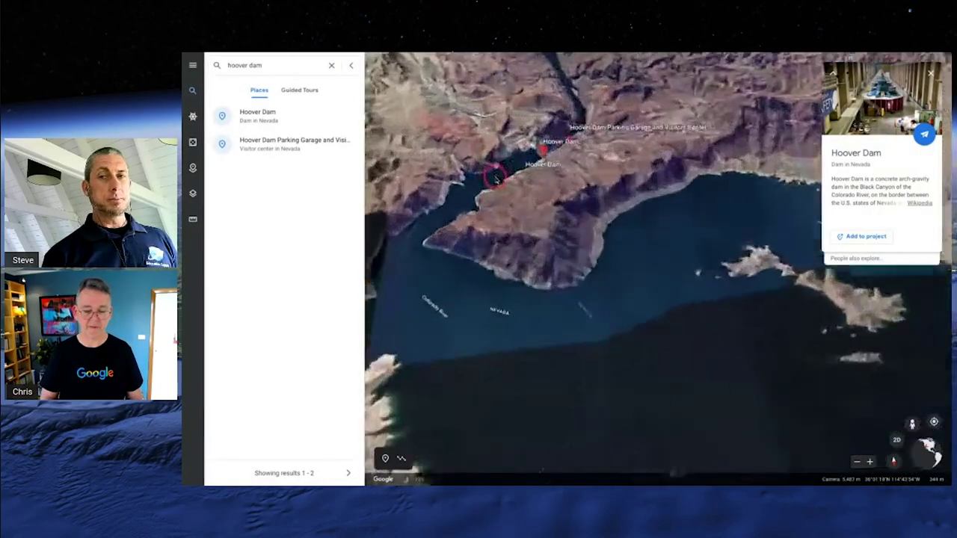
left_click_drag(496, 178, 520, 178, "shift")
left_click_drag(626, 160, 552, 263)
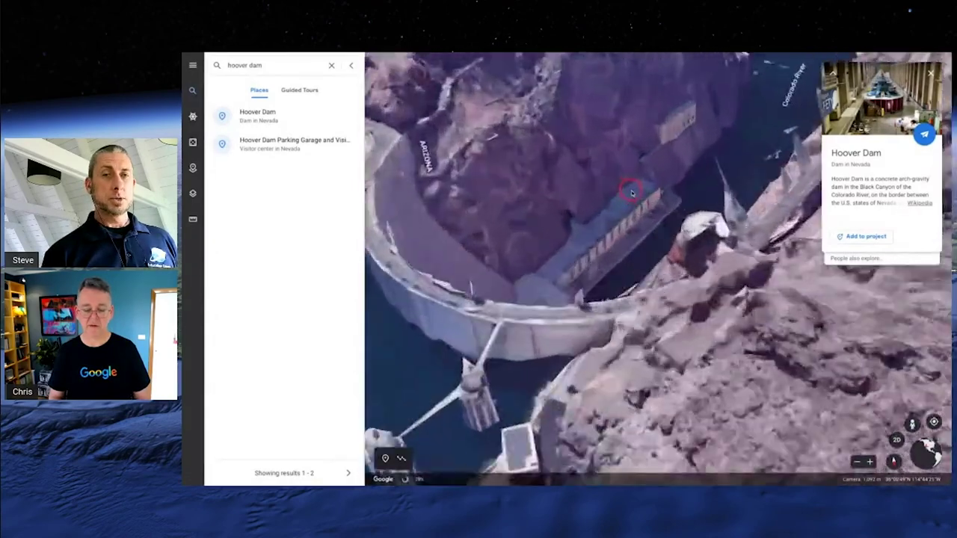
left_click_drag(632, 192, 616, 144)
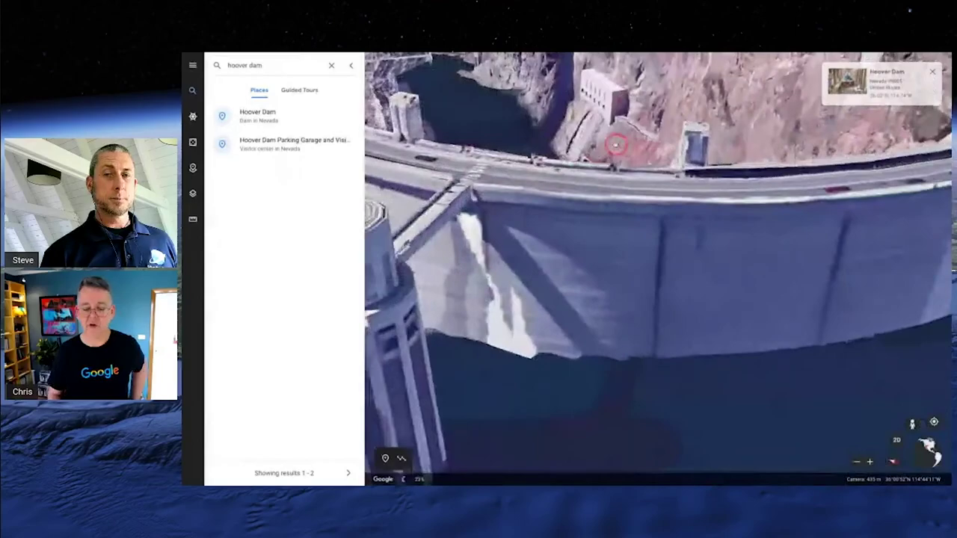
left_click_drag(547, 122, 517, 148)
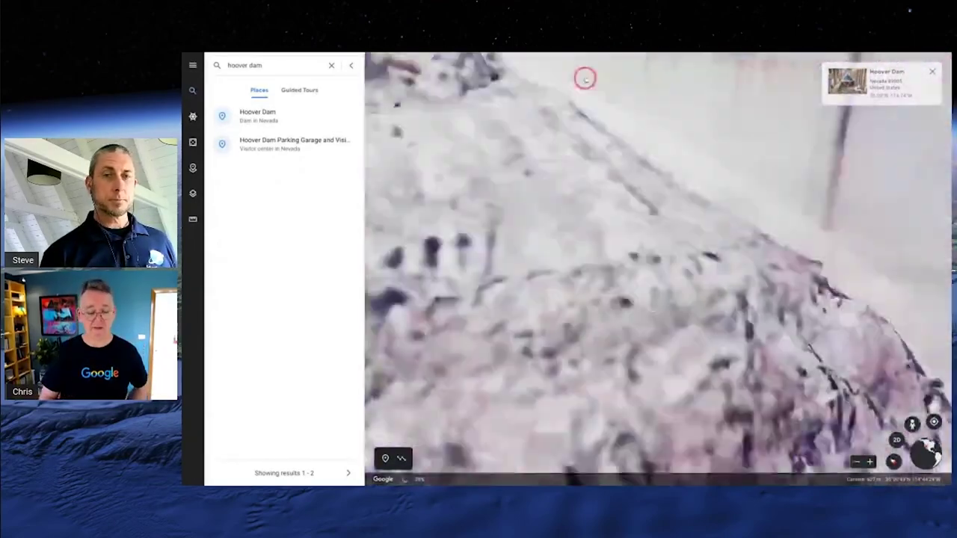
left_click_drag(585, 78, 637, 64)
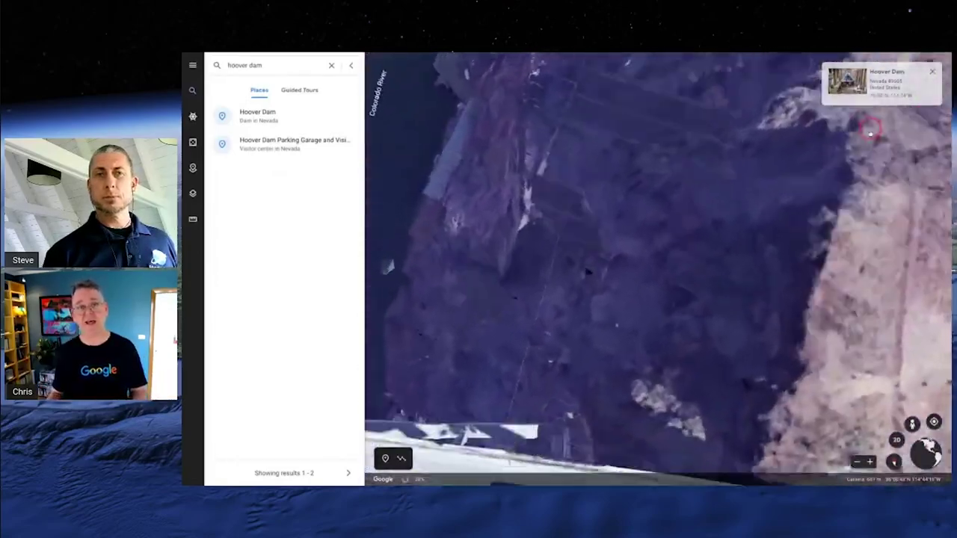
Move over to the bypass bridge and rotate around it to the rocky hilltop.
left_click_drag(871, 181, 712, 230)
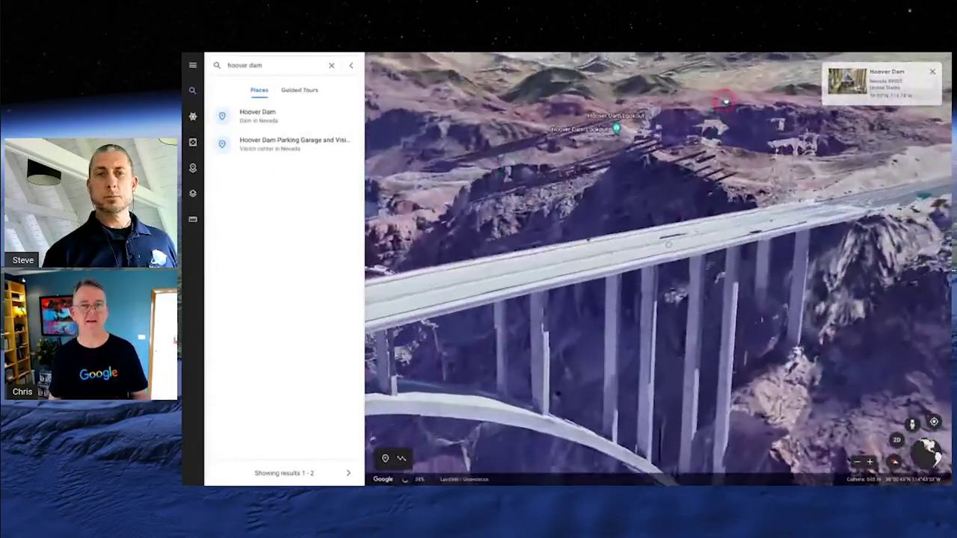
left_click_drag(725, 99, 652, 287)
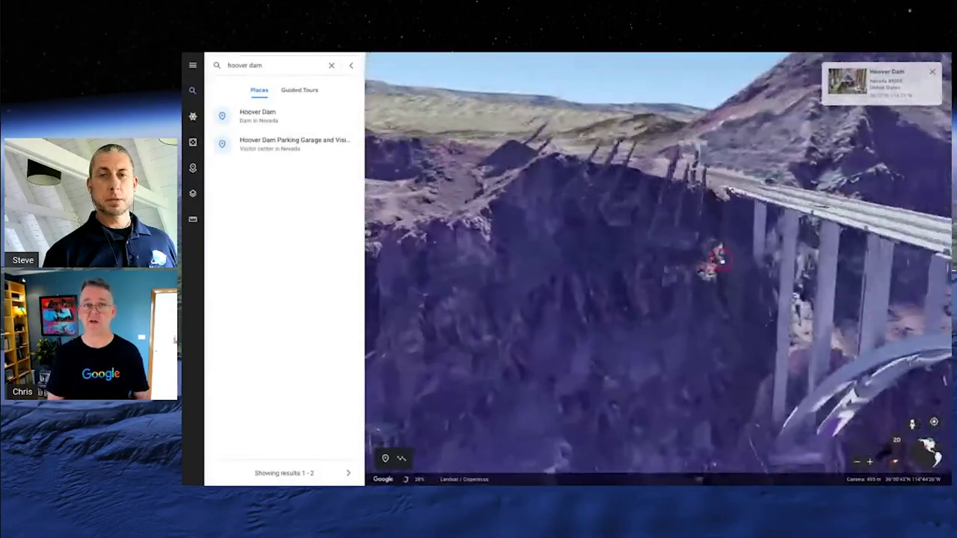
left_click_drag(800, 244, 860, 239)
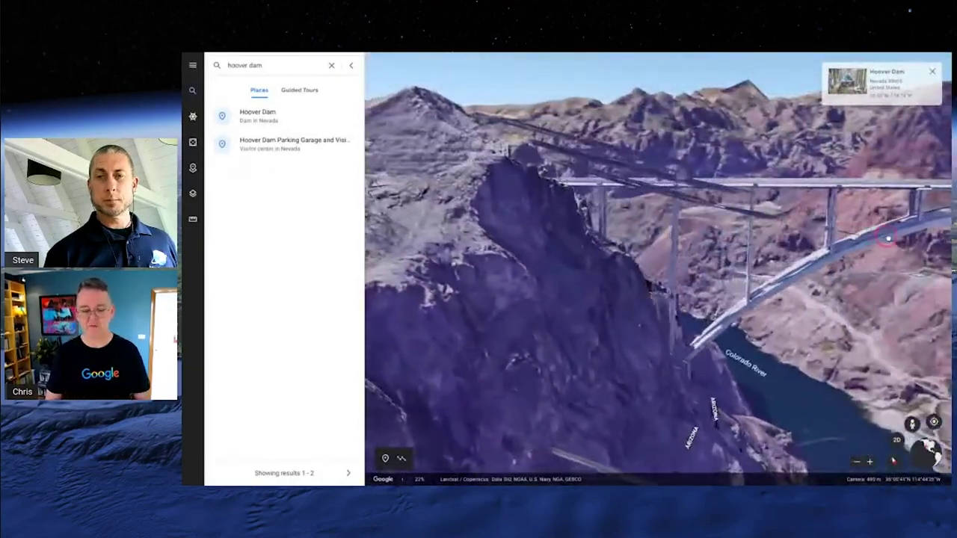
left_click_drag(828, 249, 872, 262)
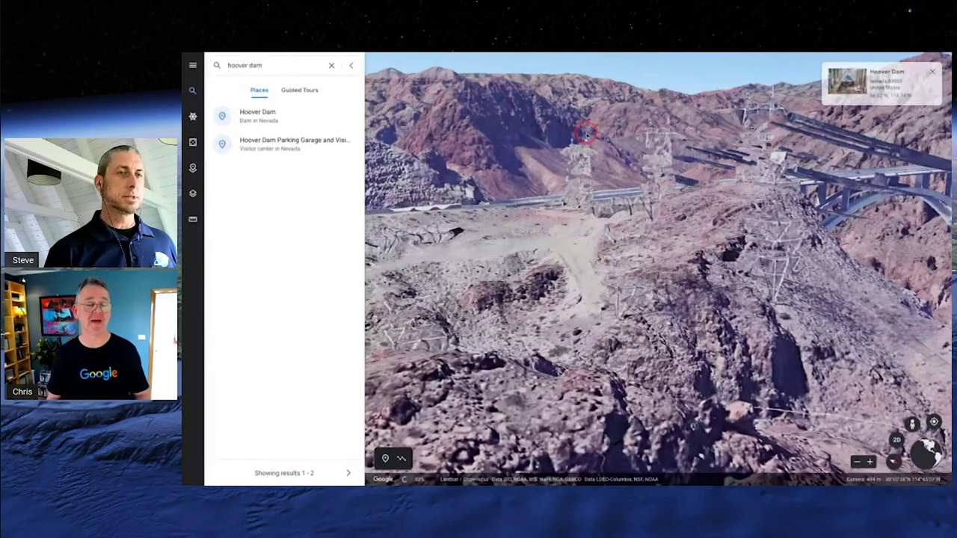
Clear the hoover dam search, close the results, and view the bypass bridge in the canyon.
left_click(333, 66)
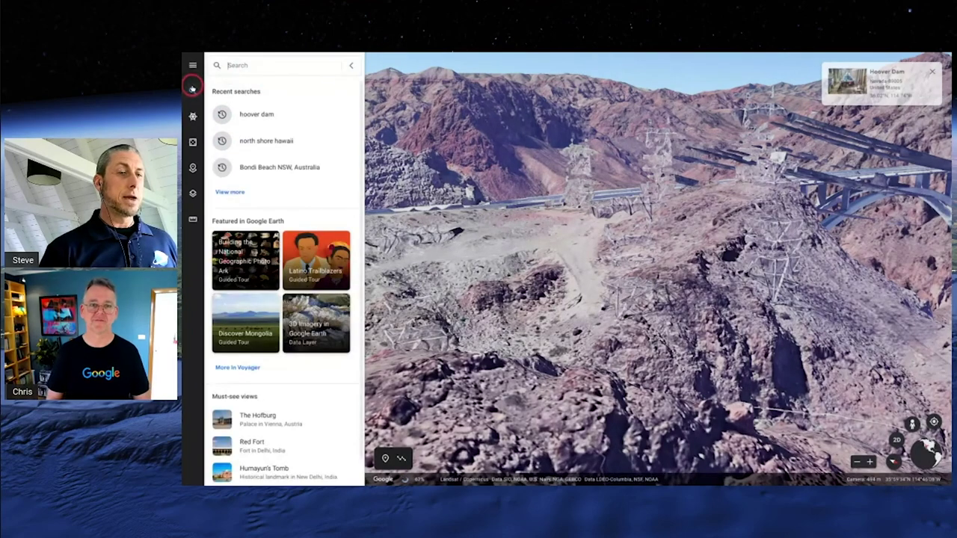
left_click(347, 69)
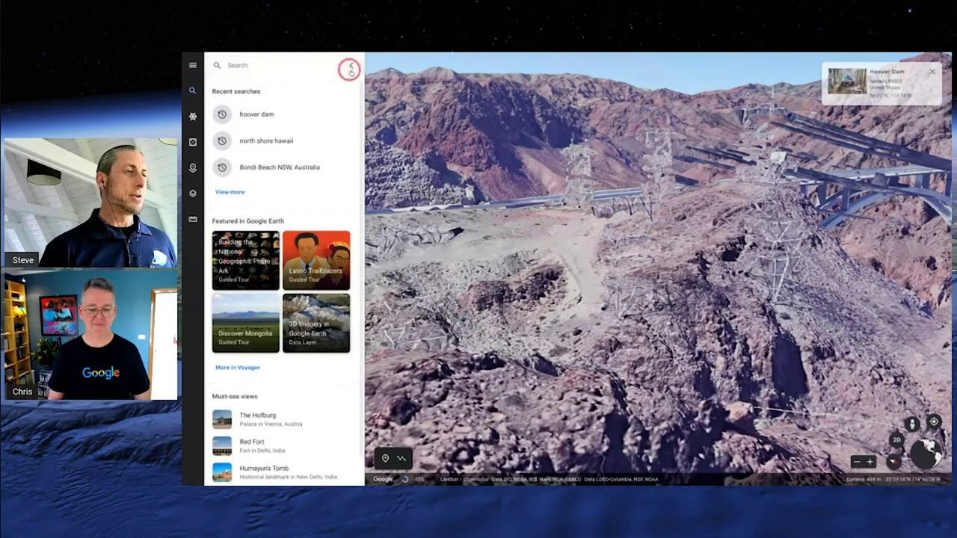
left_click_drag(499, 281, 463, 326)
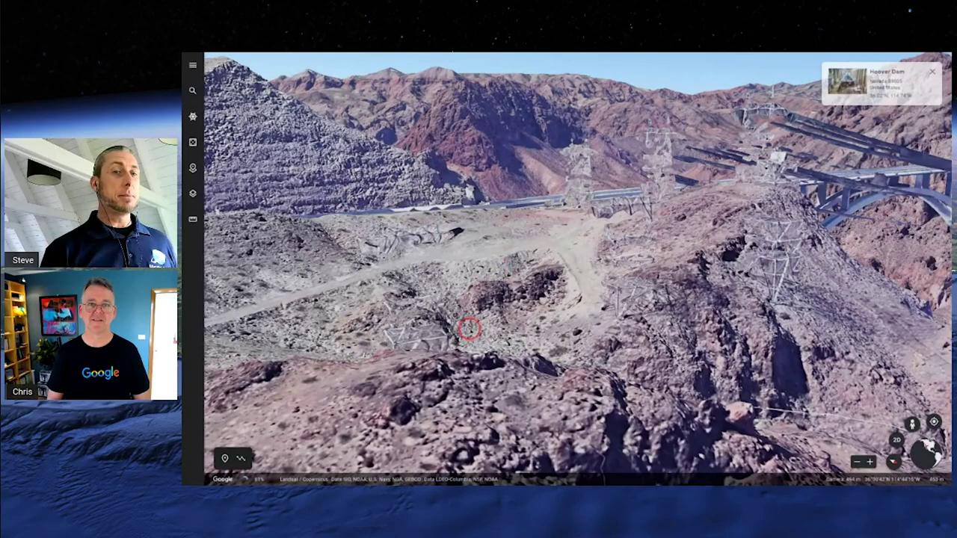